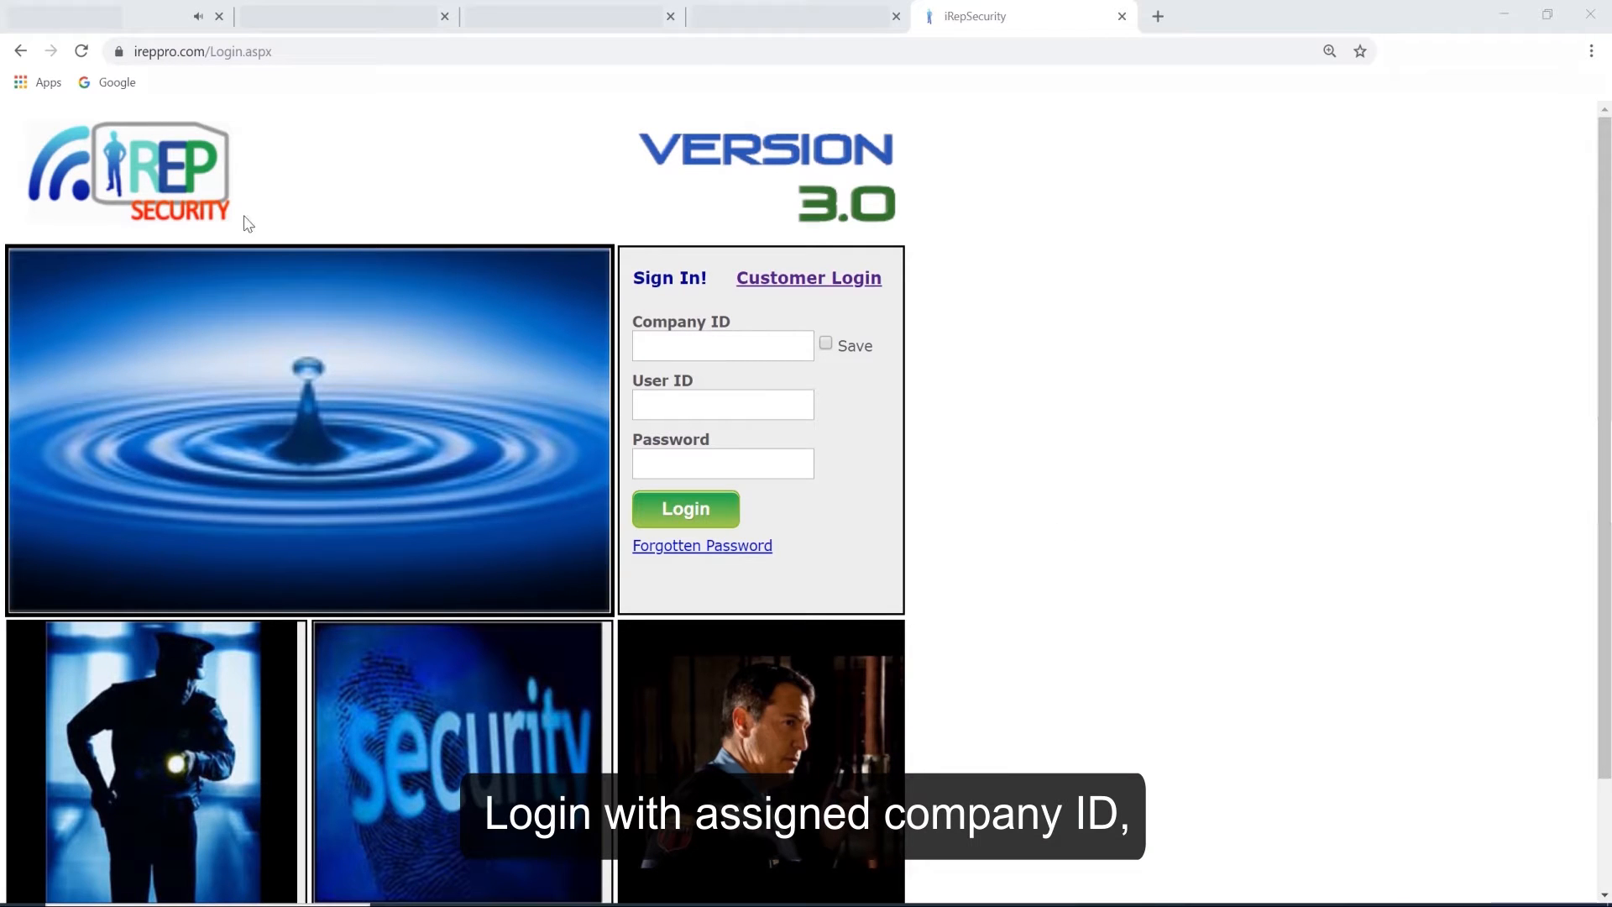
Sign in with the company ID, the administrator's user ID and the account password.
click(678, 343)
click(683, 388)
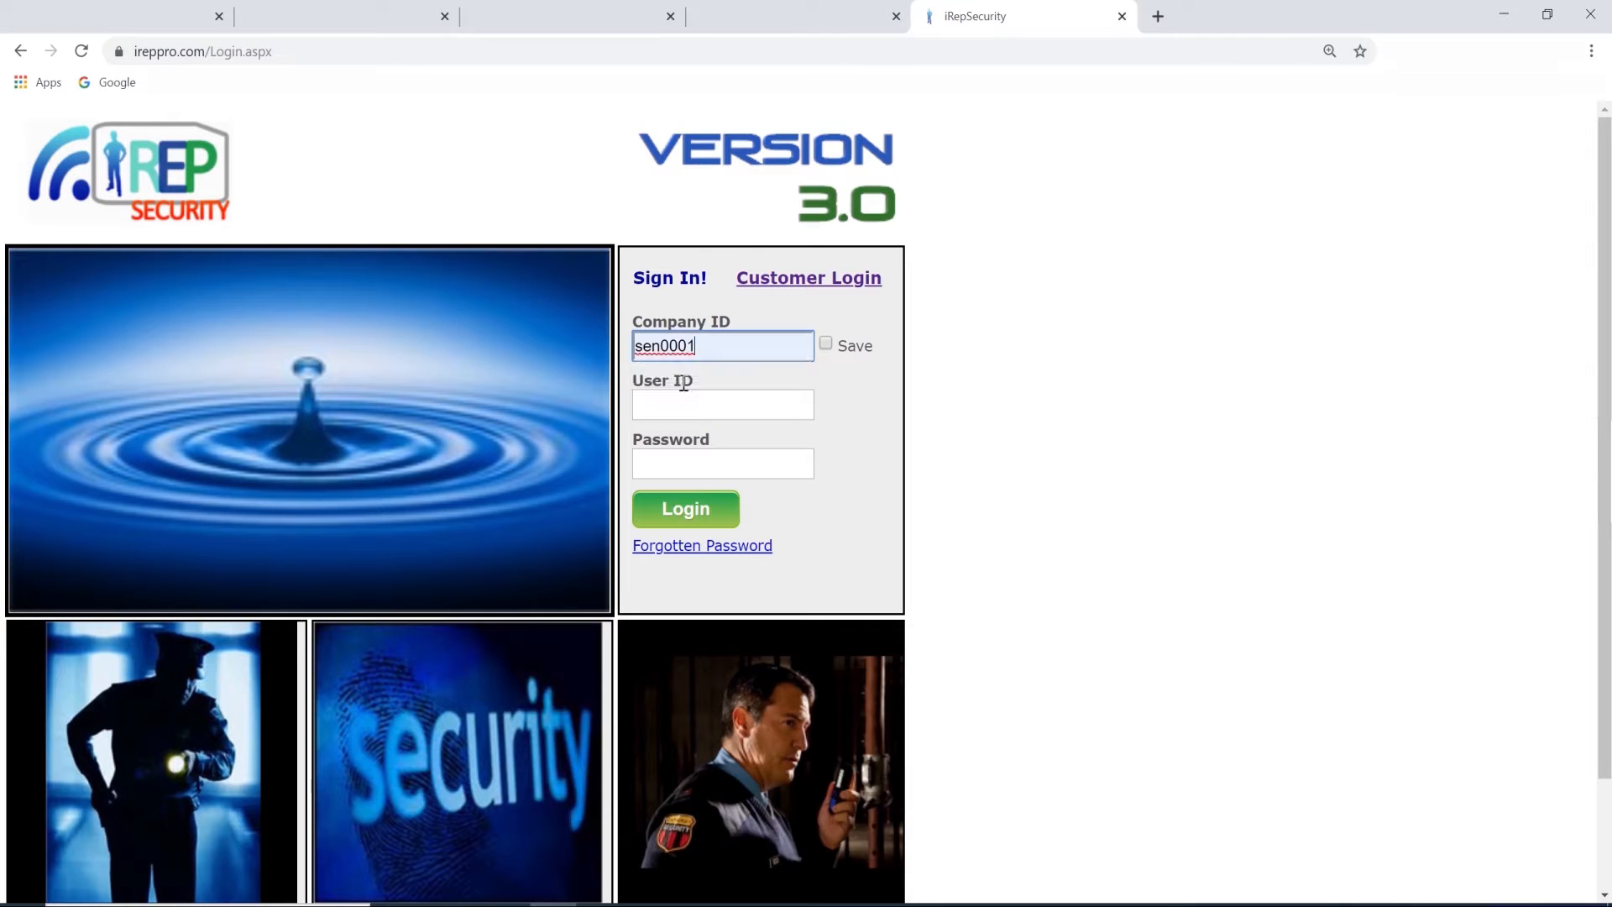
click(685, 406)
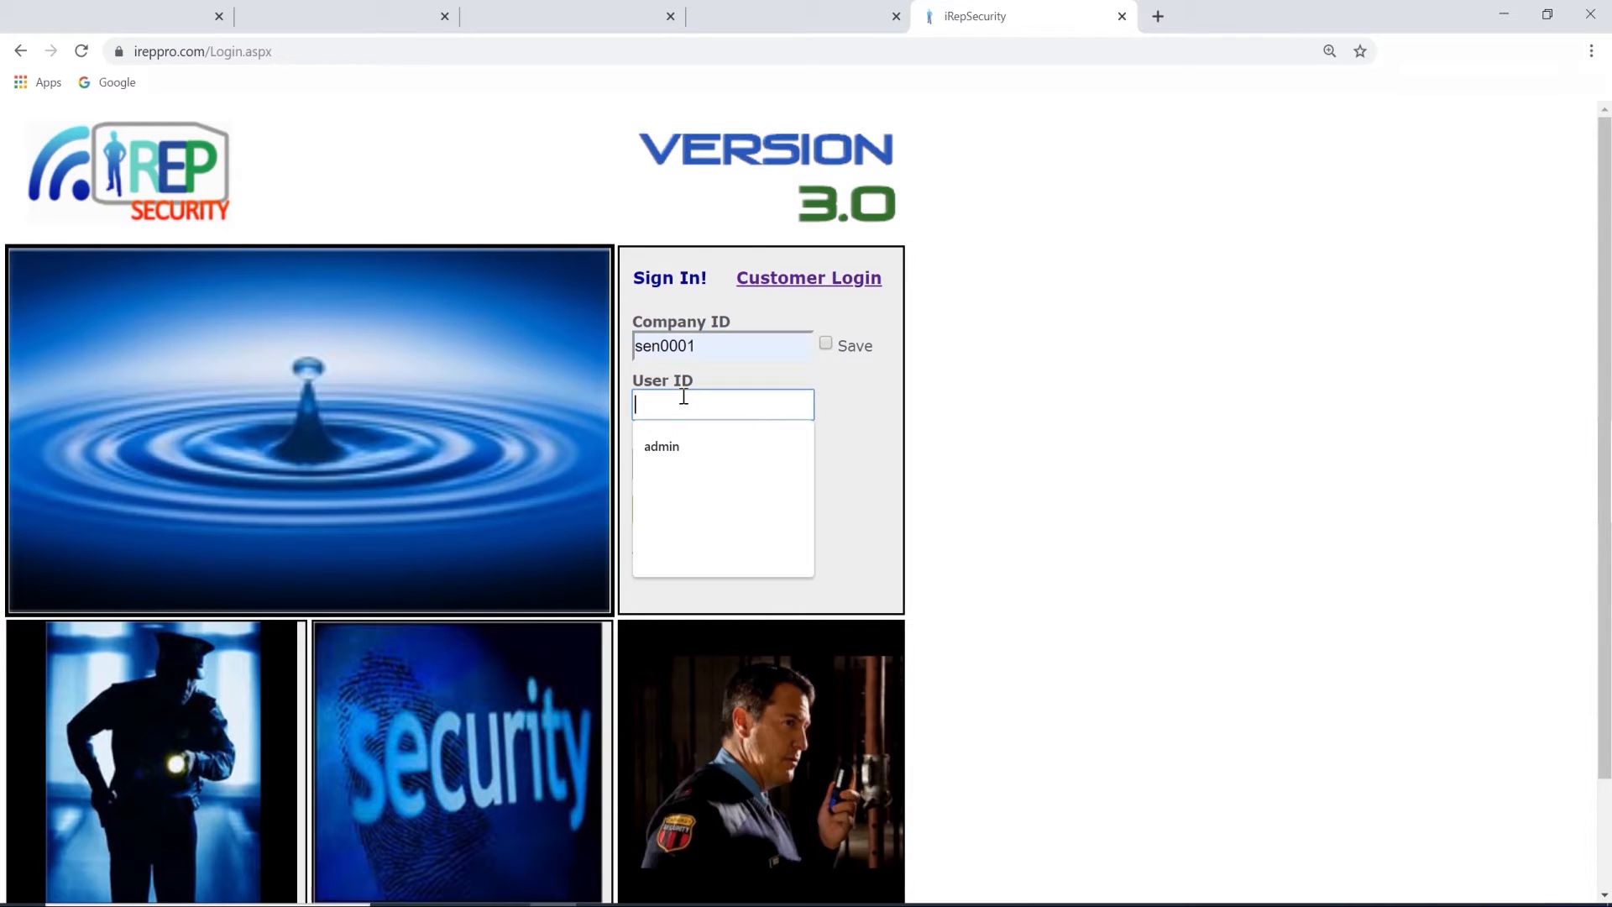
click(686, 440)
click(688, 457)
text(1234)
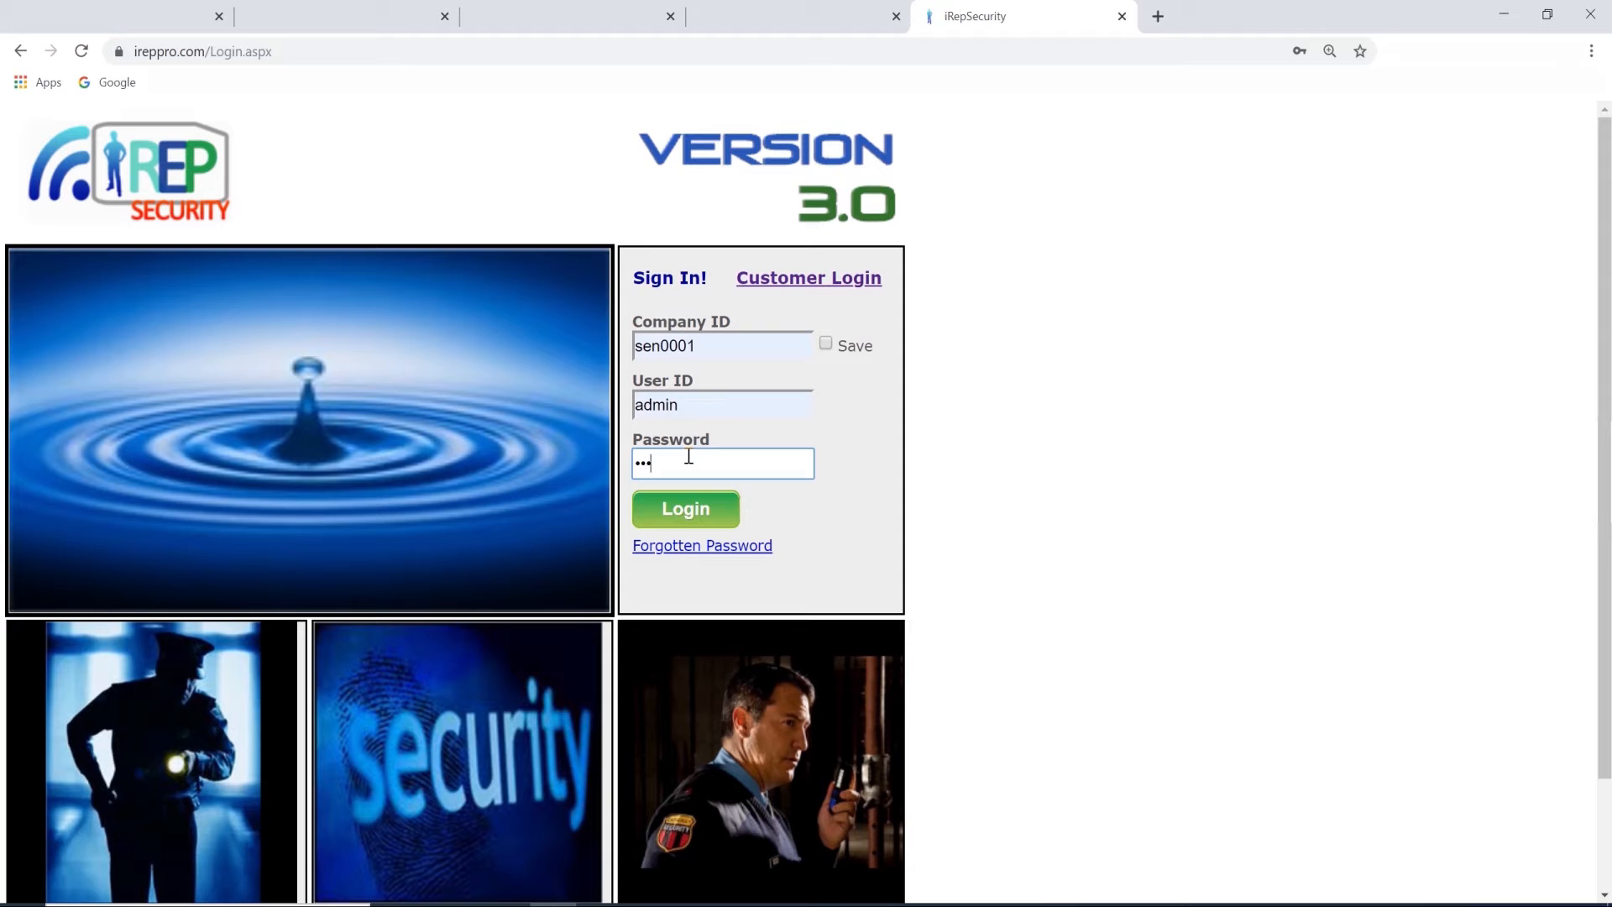
click(684, 508)
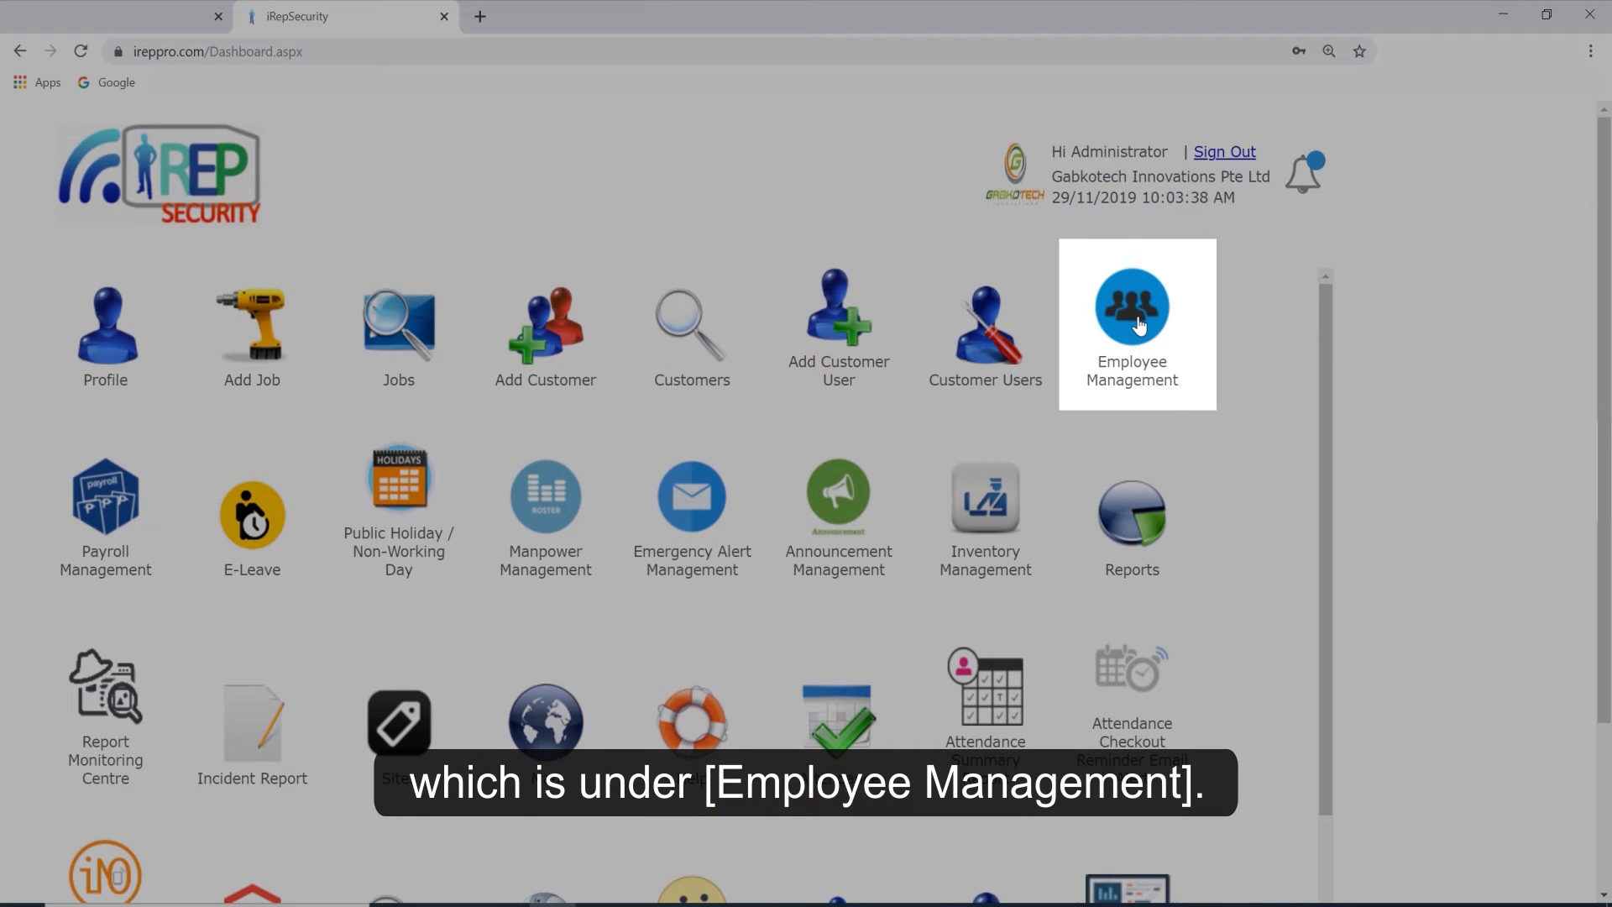
Find the employee by first name in the Employee Management user list and open the matching record for editing.
click(1135, 319)
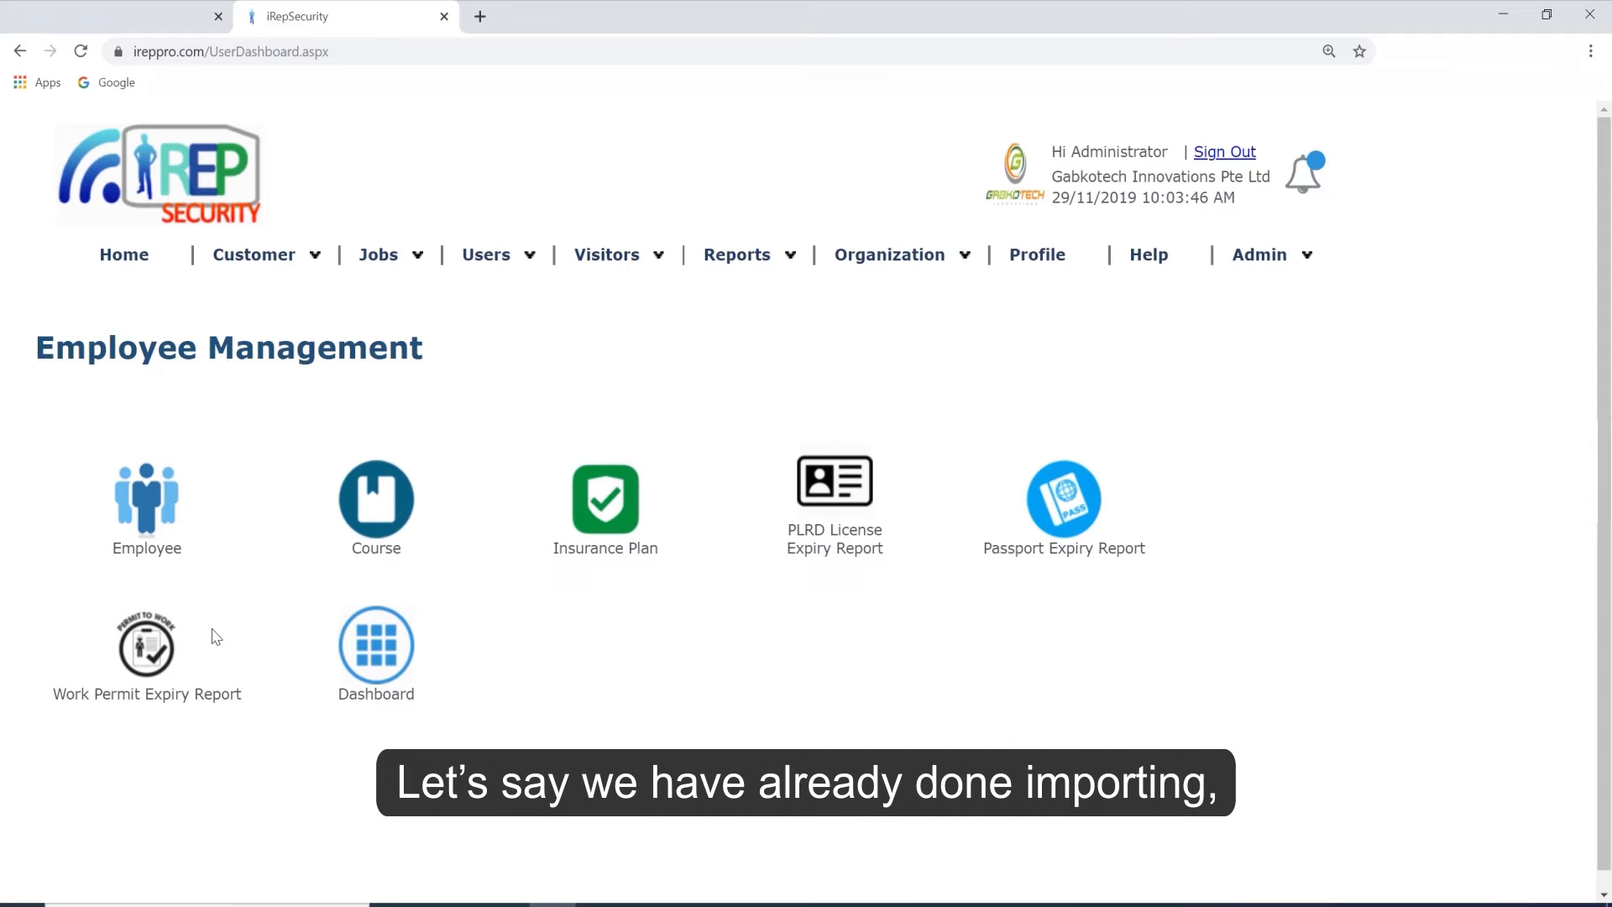
click(162, 517)
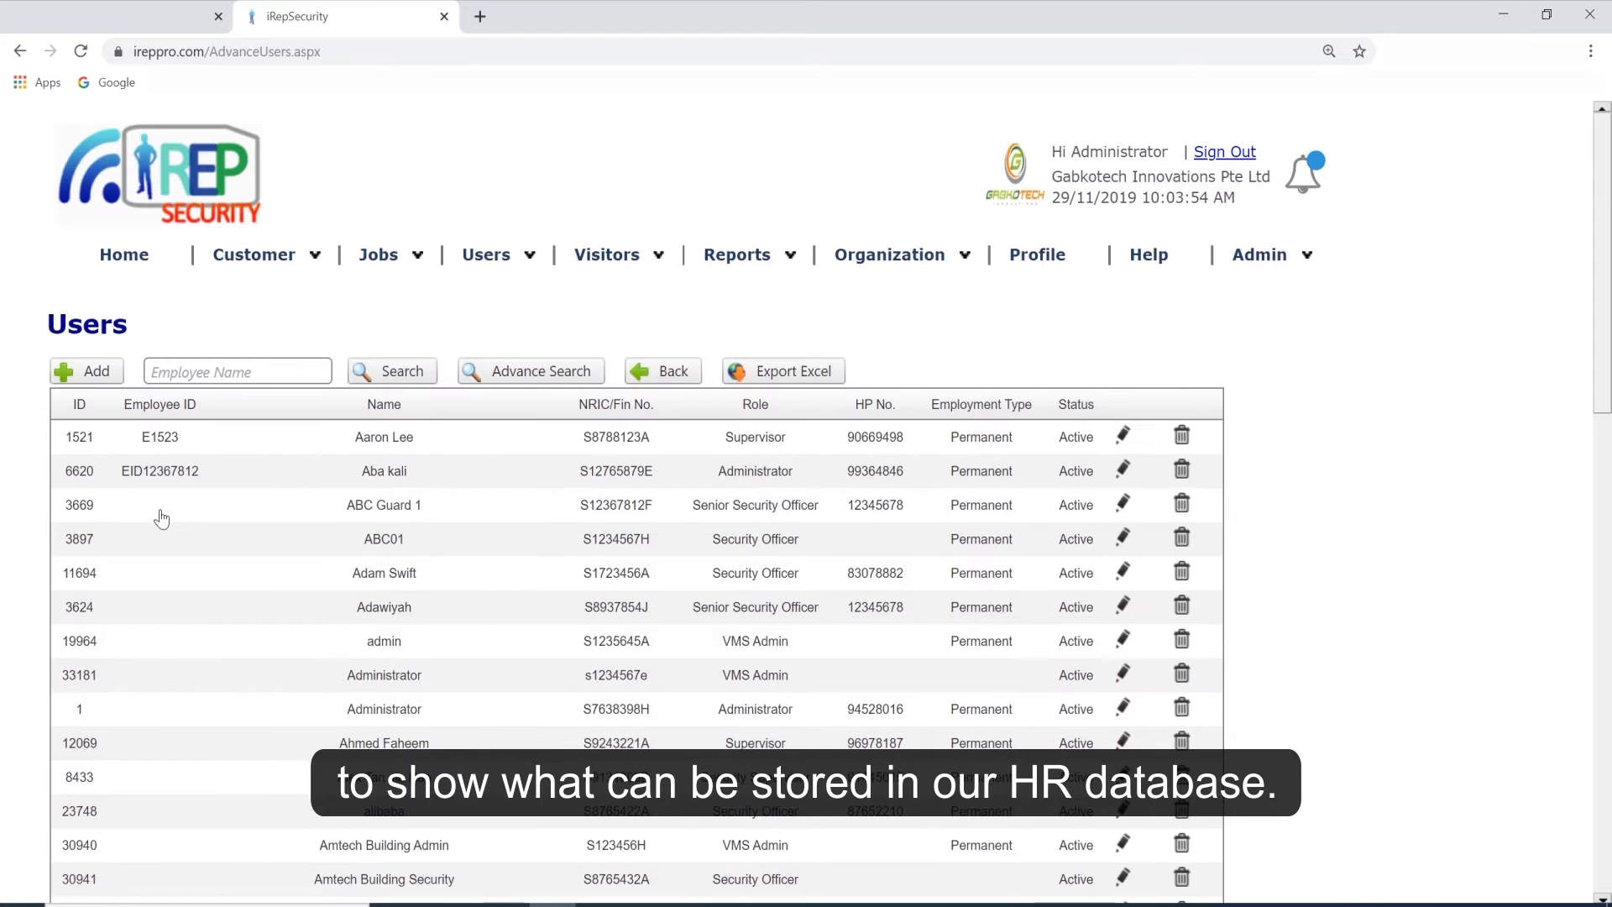
click(199, 372)
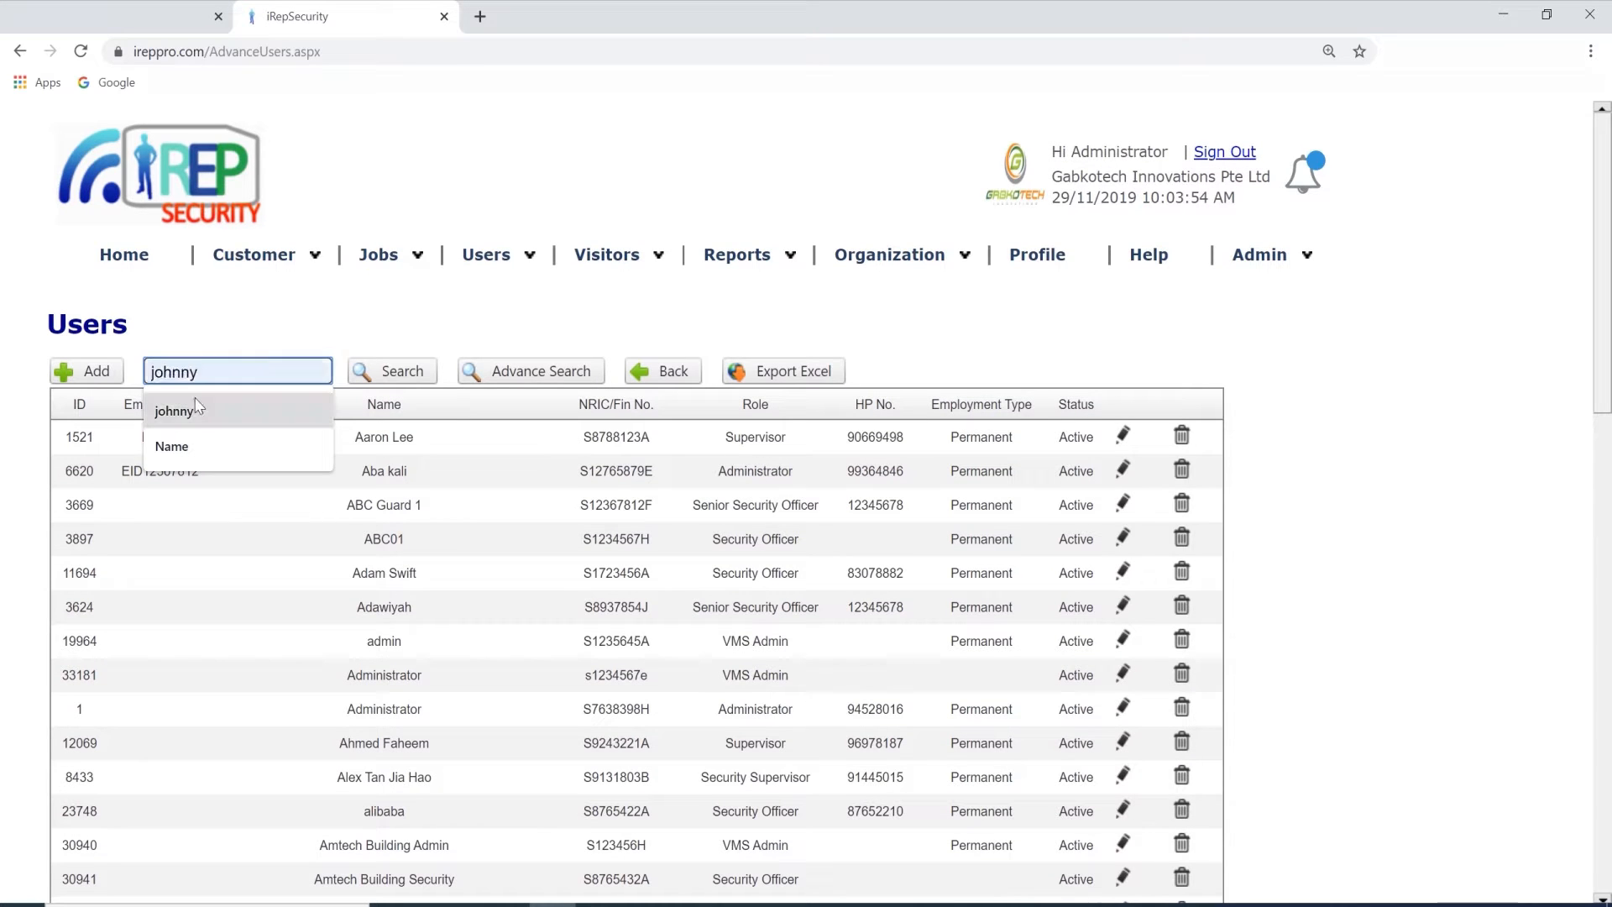
click(195, 411)
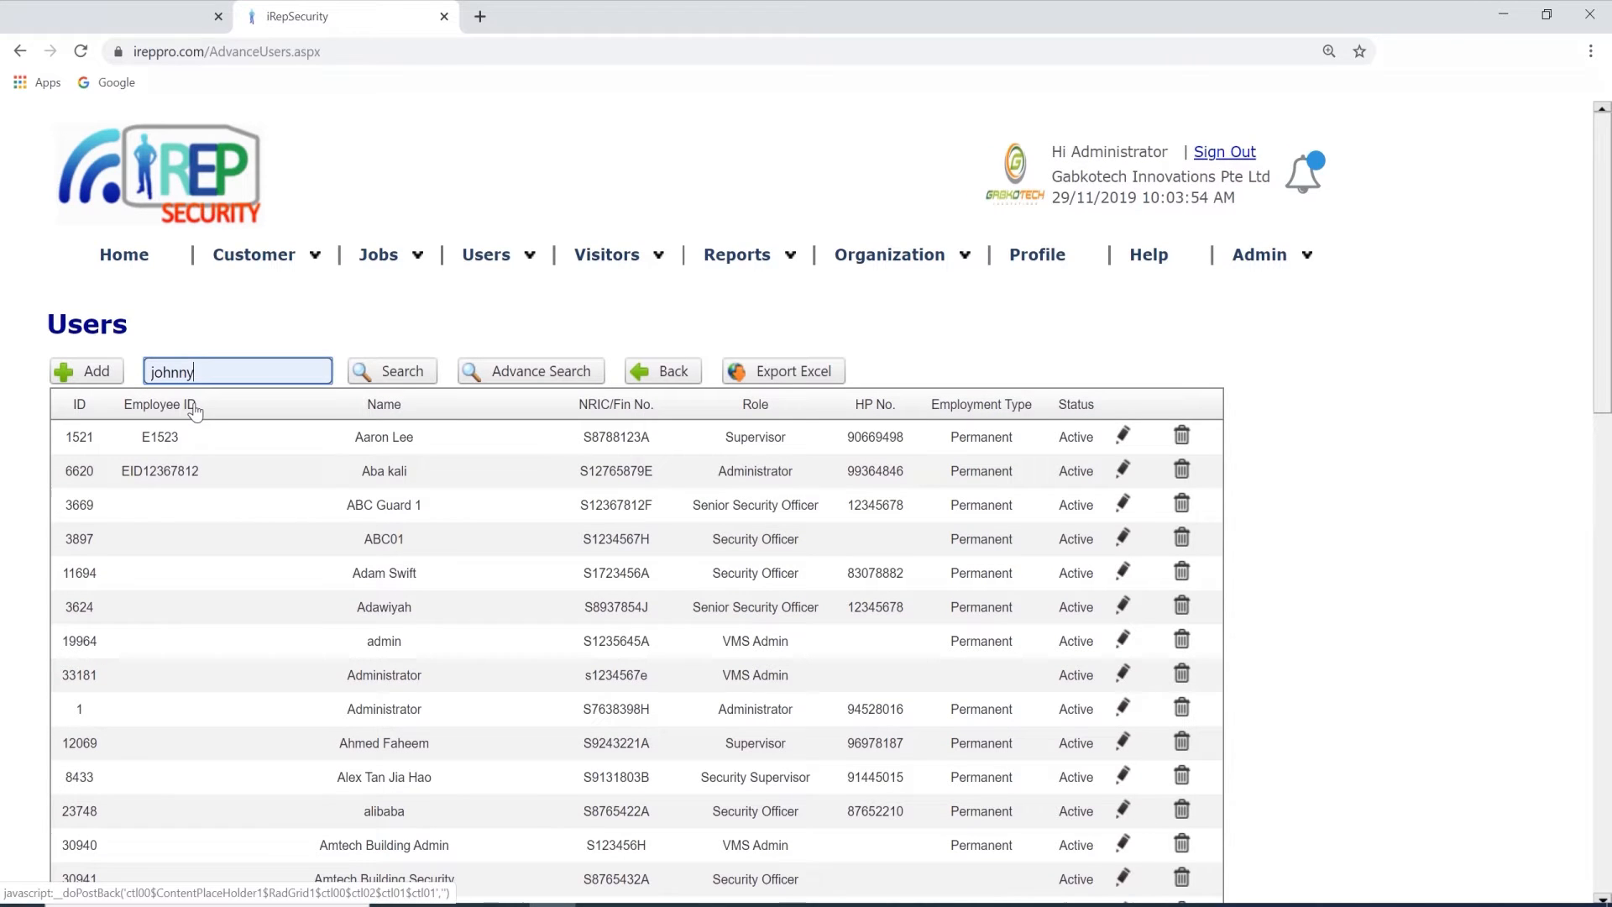
click(416, 387)
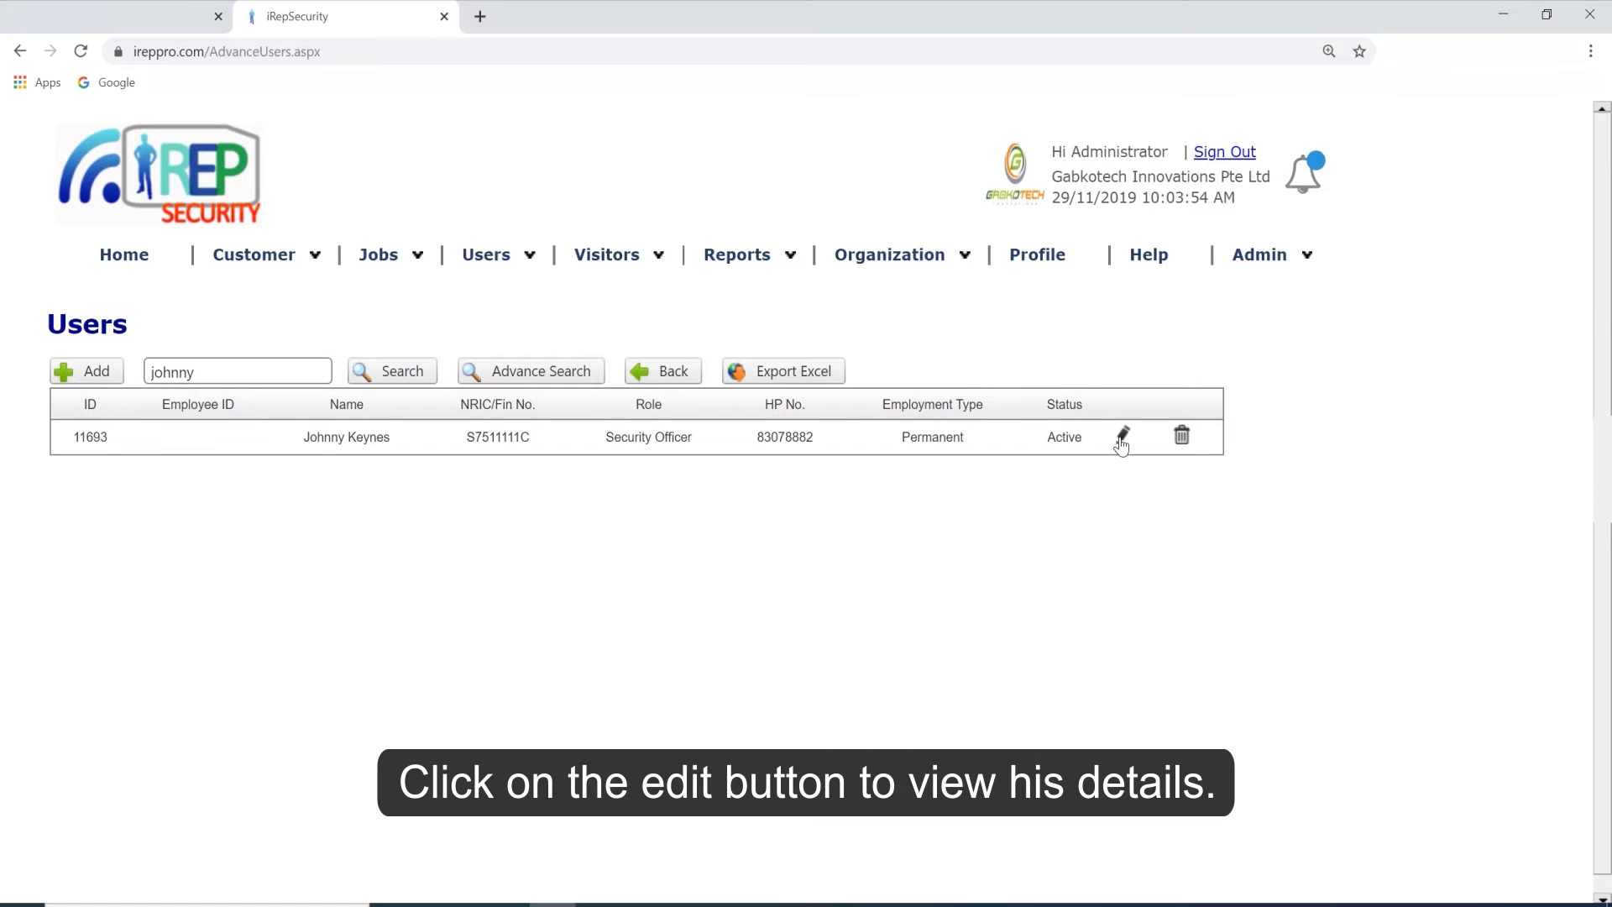
click(1121, 438)
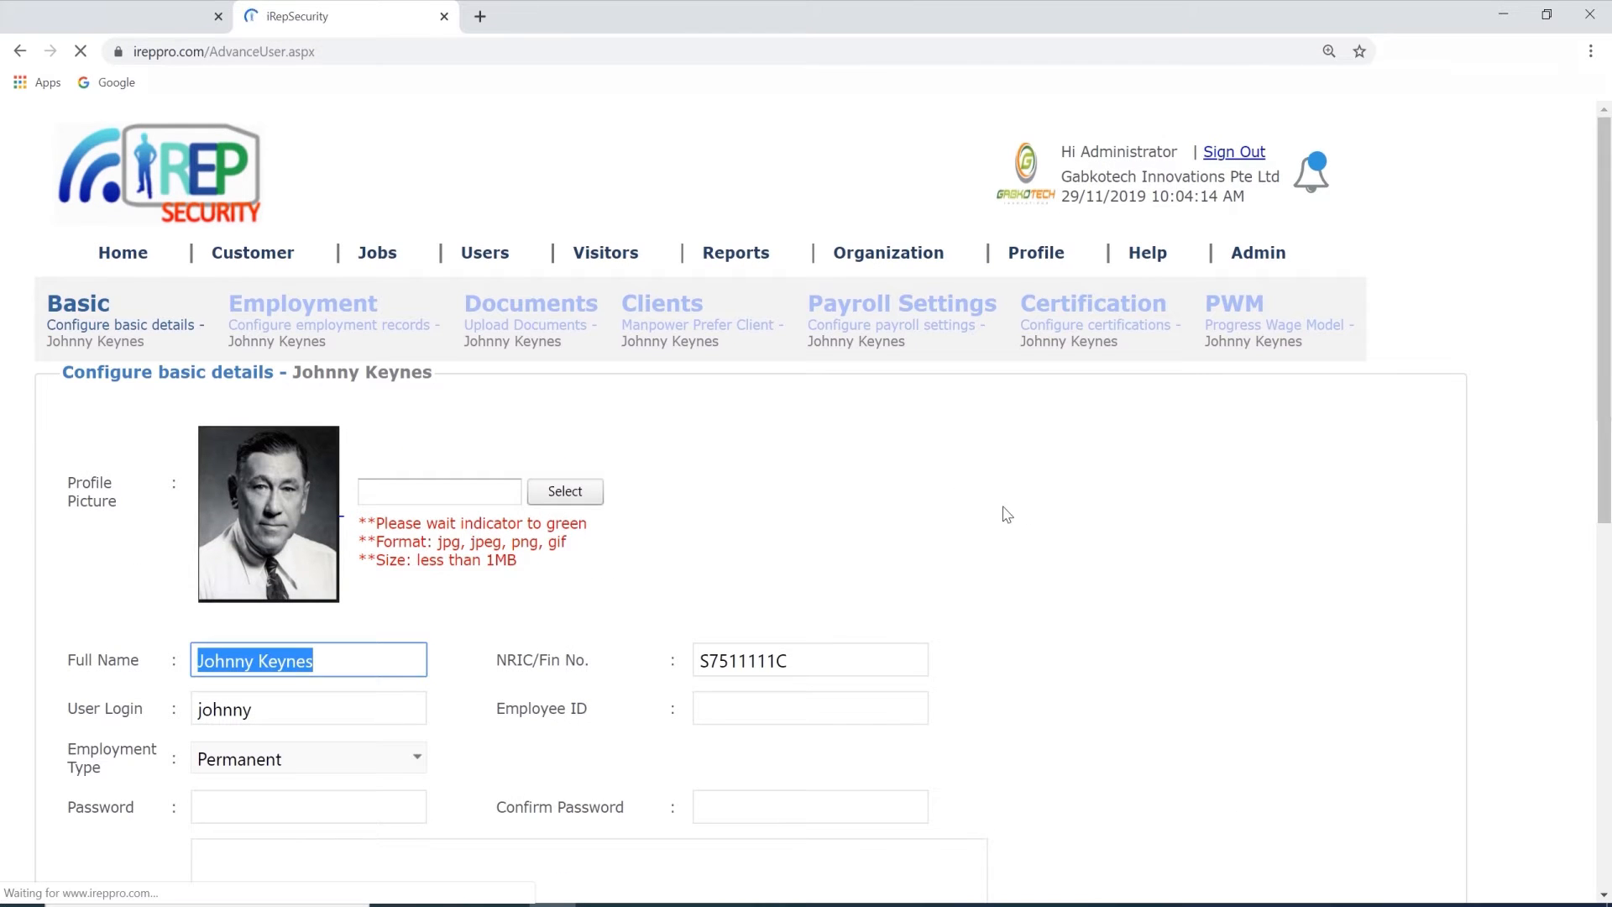
Review the employee's basic details, from the profile picture through personal particulars, role and remarks.
scroll(965, 504, down, 1)
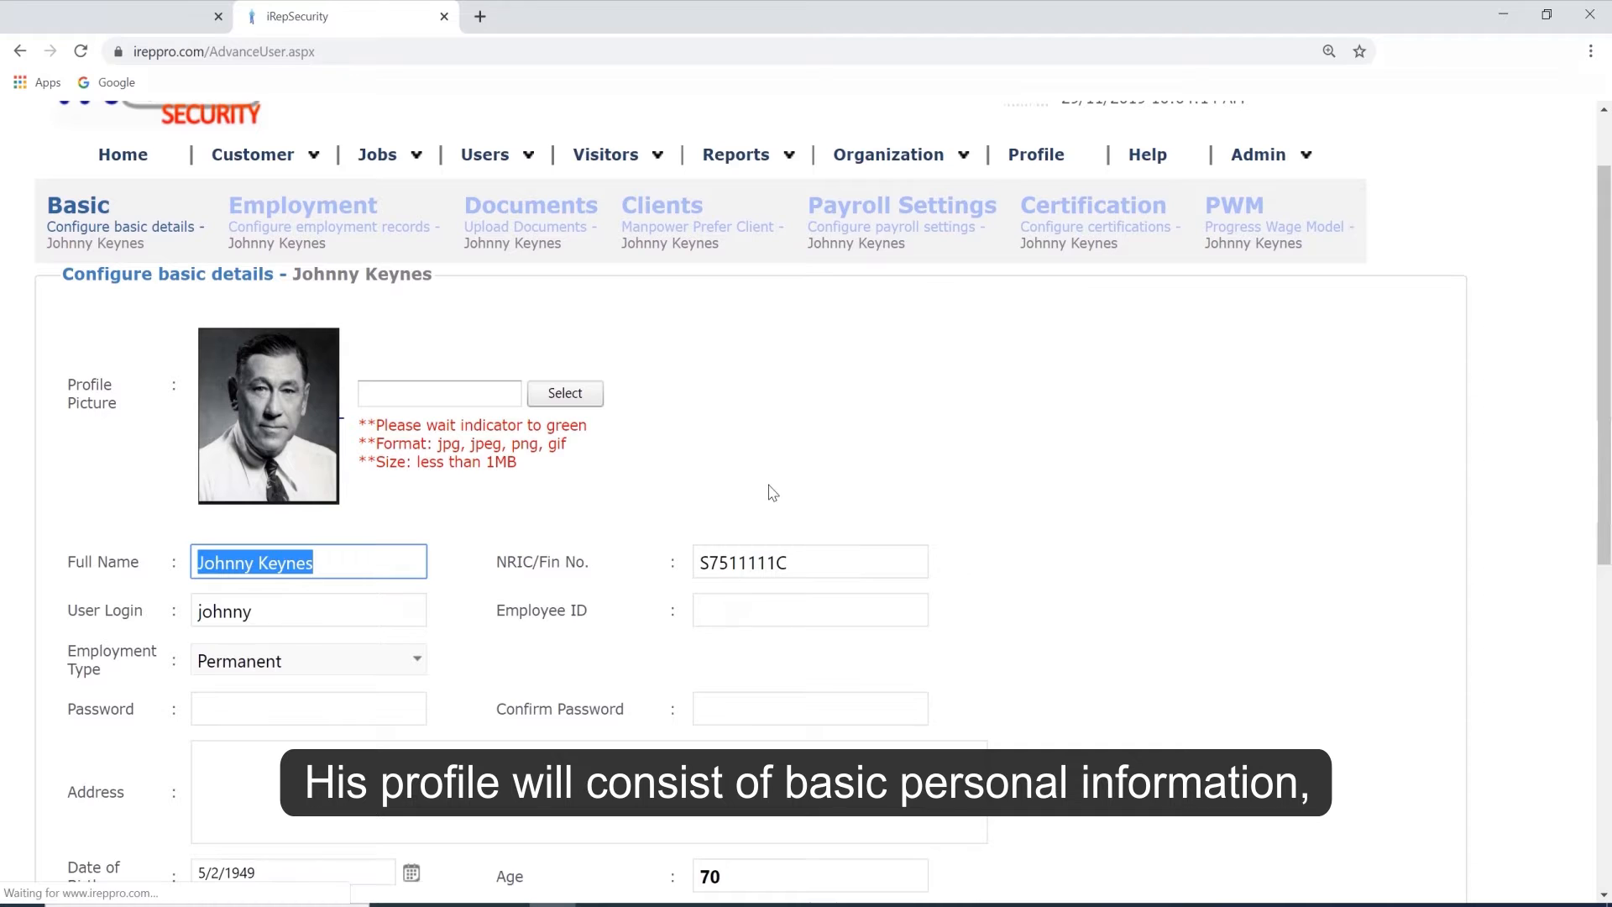
scroll(772, 493, down, 5)
scroll(591, 385, down, 1)
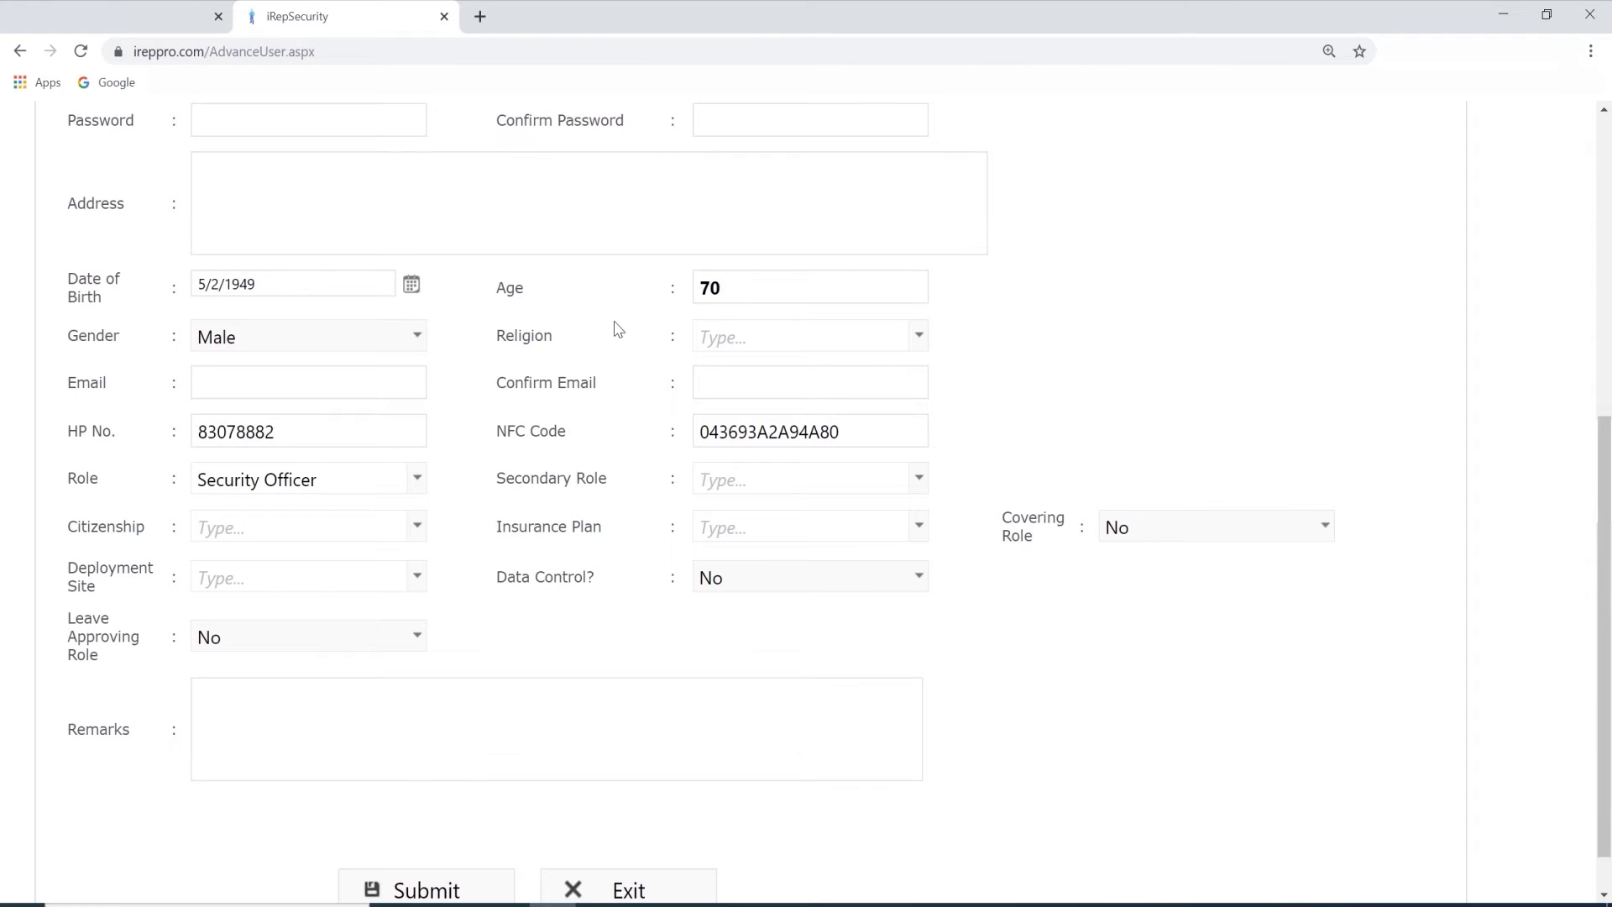
scroll(512, 483, down, 1)
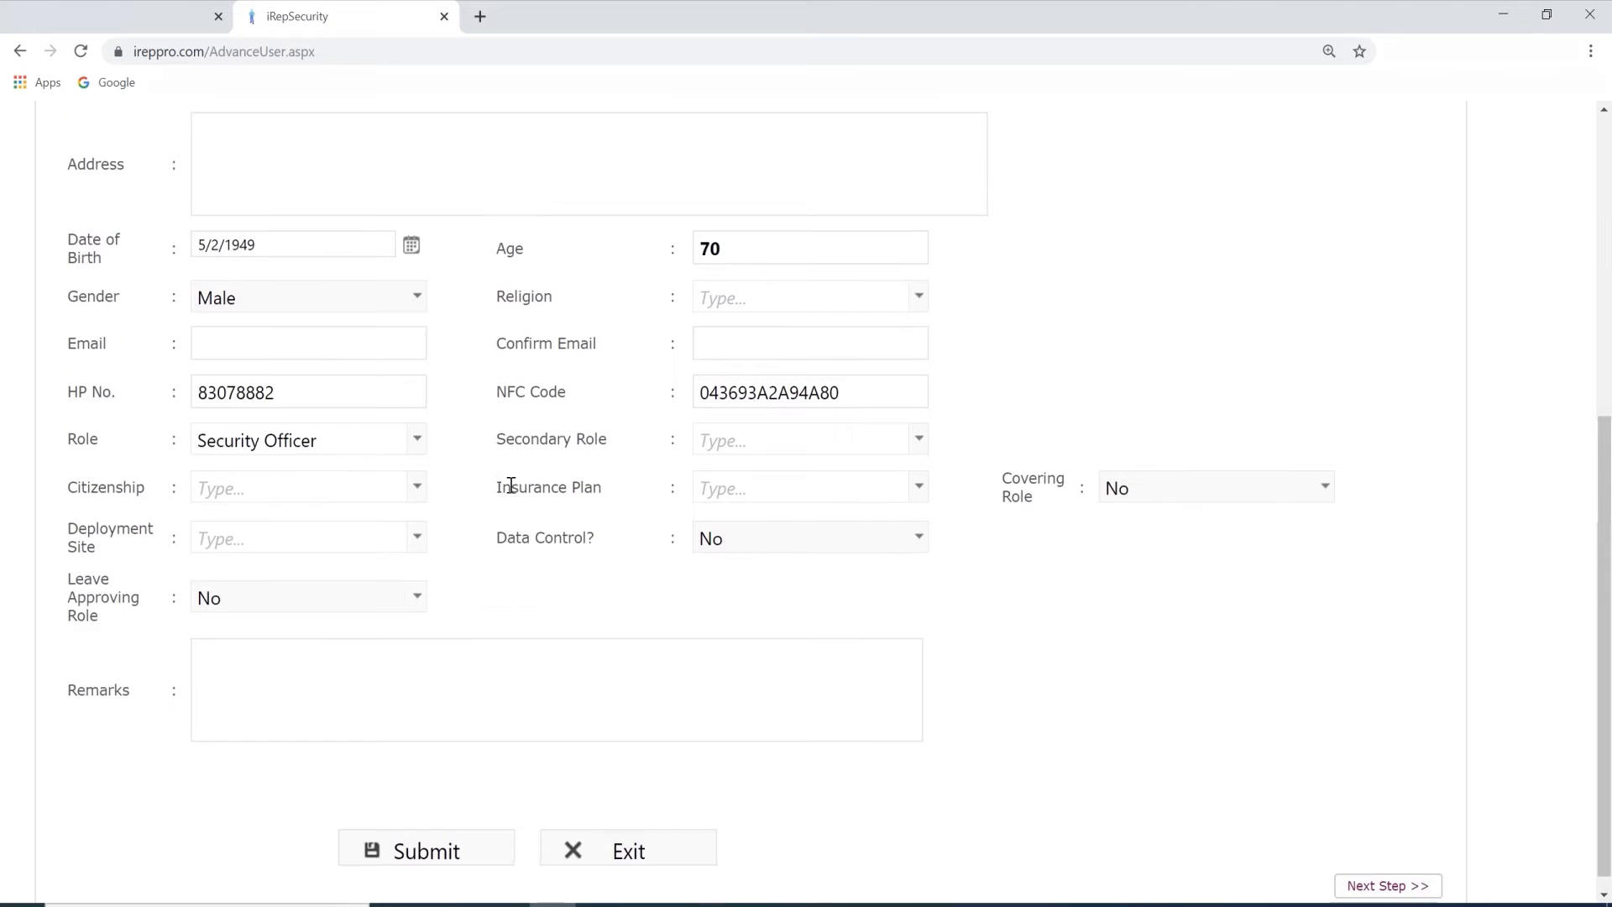
scroll(511, 492, up, 7)
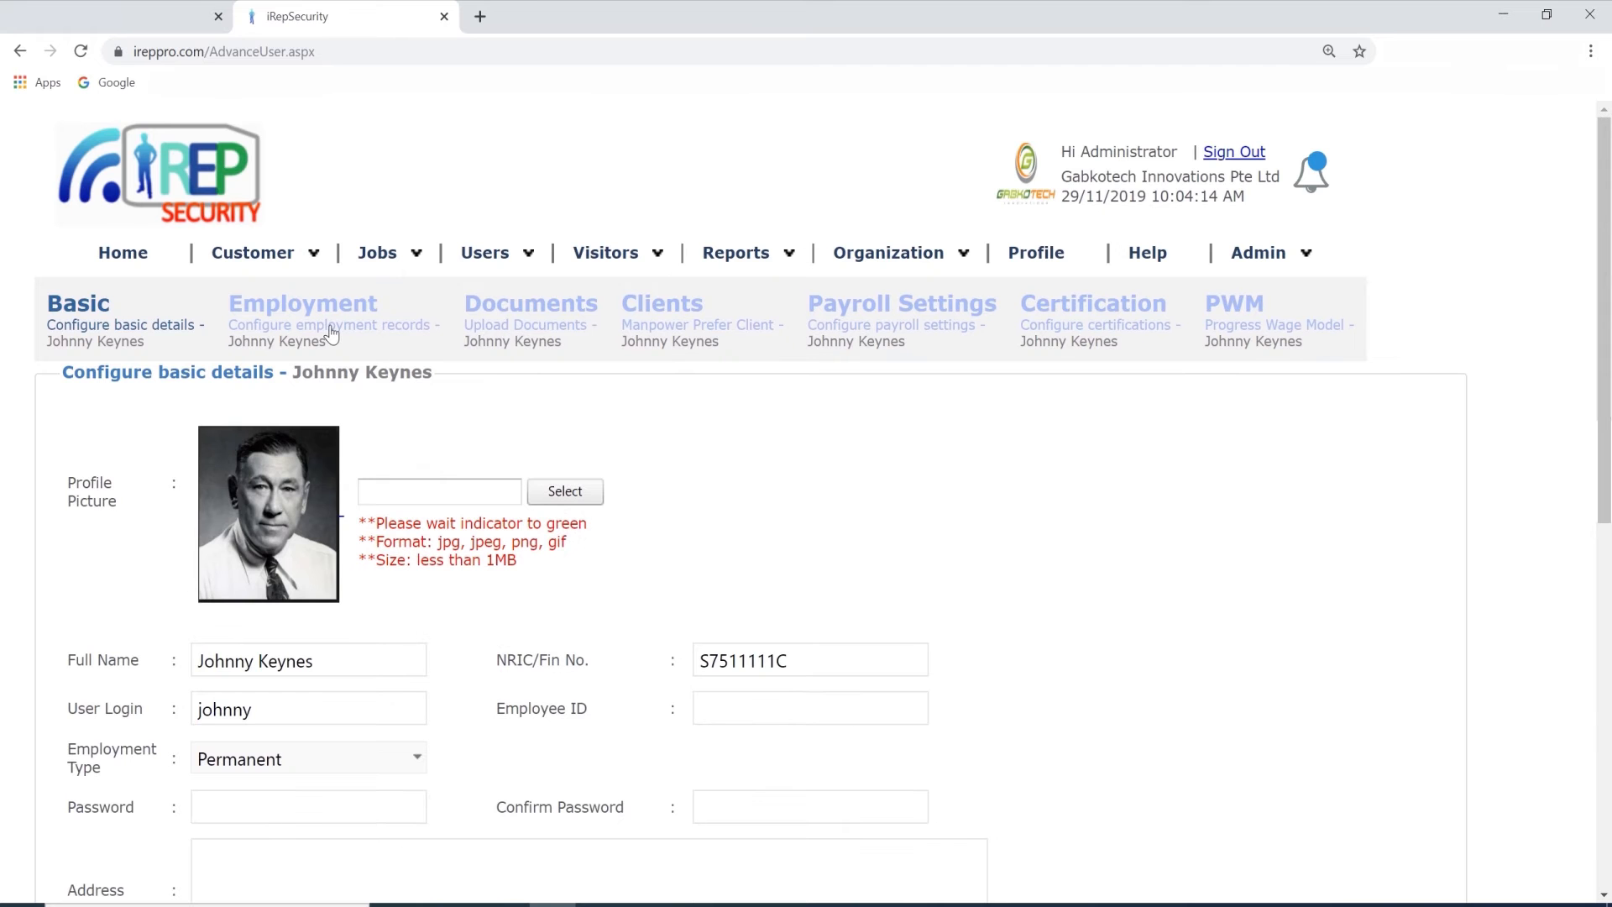
Review the employee's employment records and the employment history for PWM.
click(331, 333)
scroll(480, 429, down, 2)
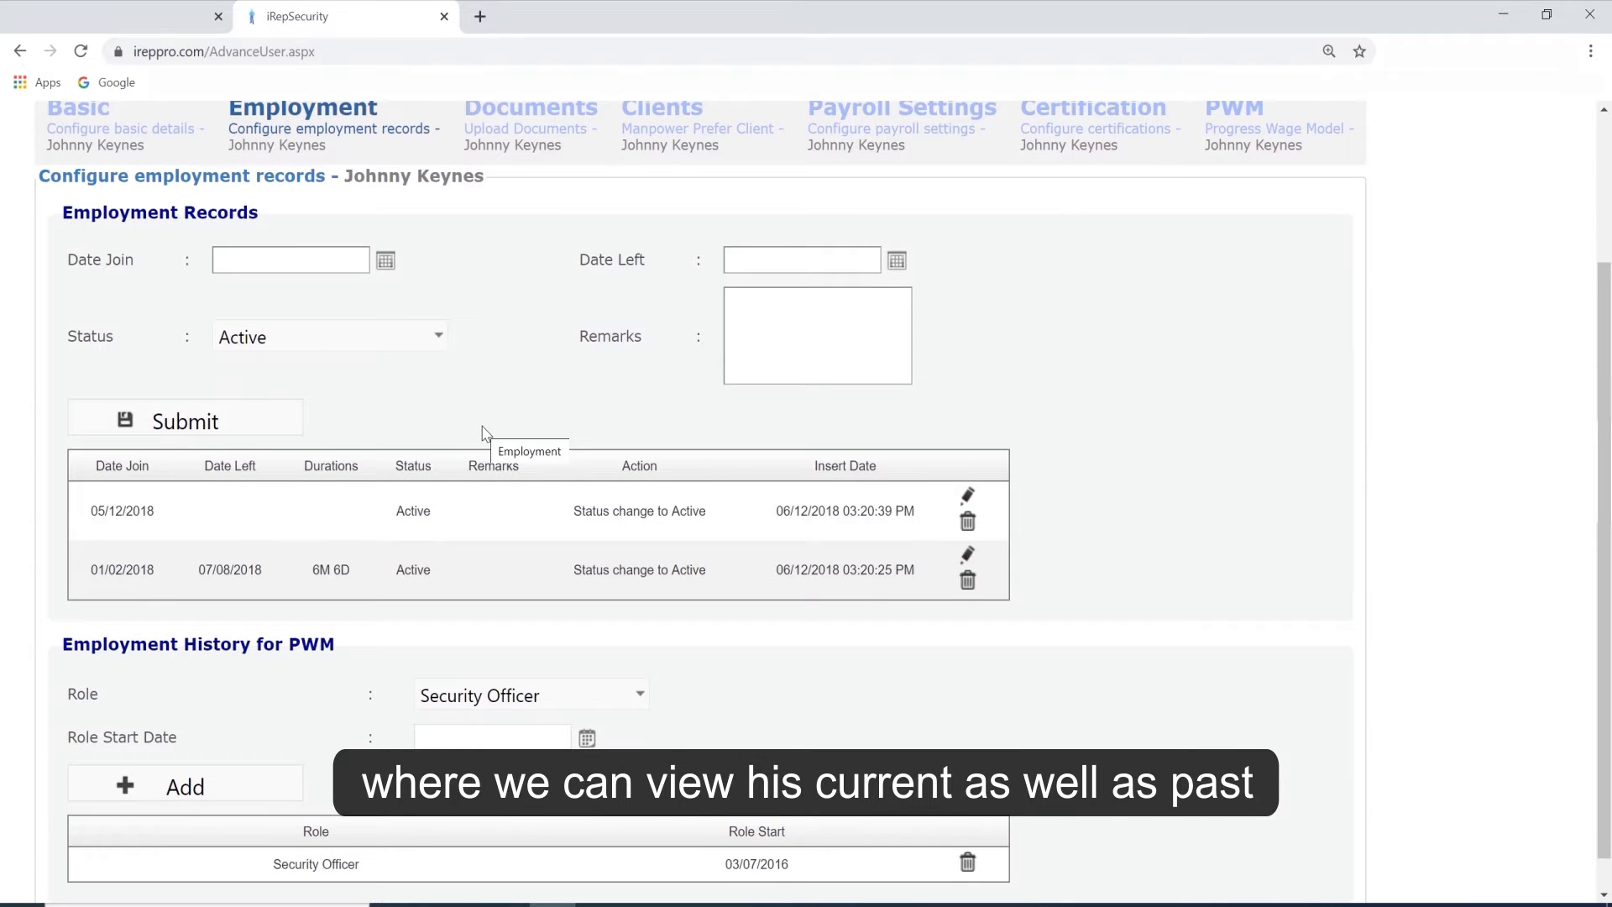
scroll(482, 433, down, 1)
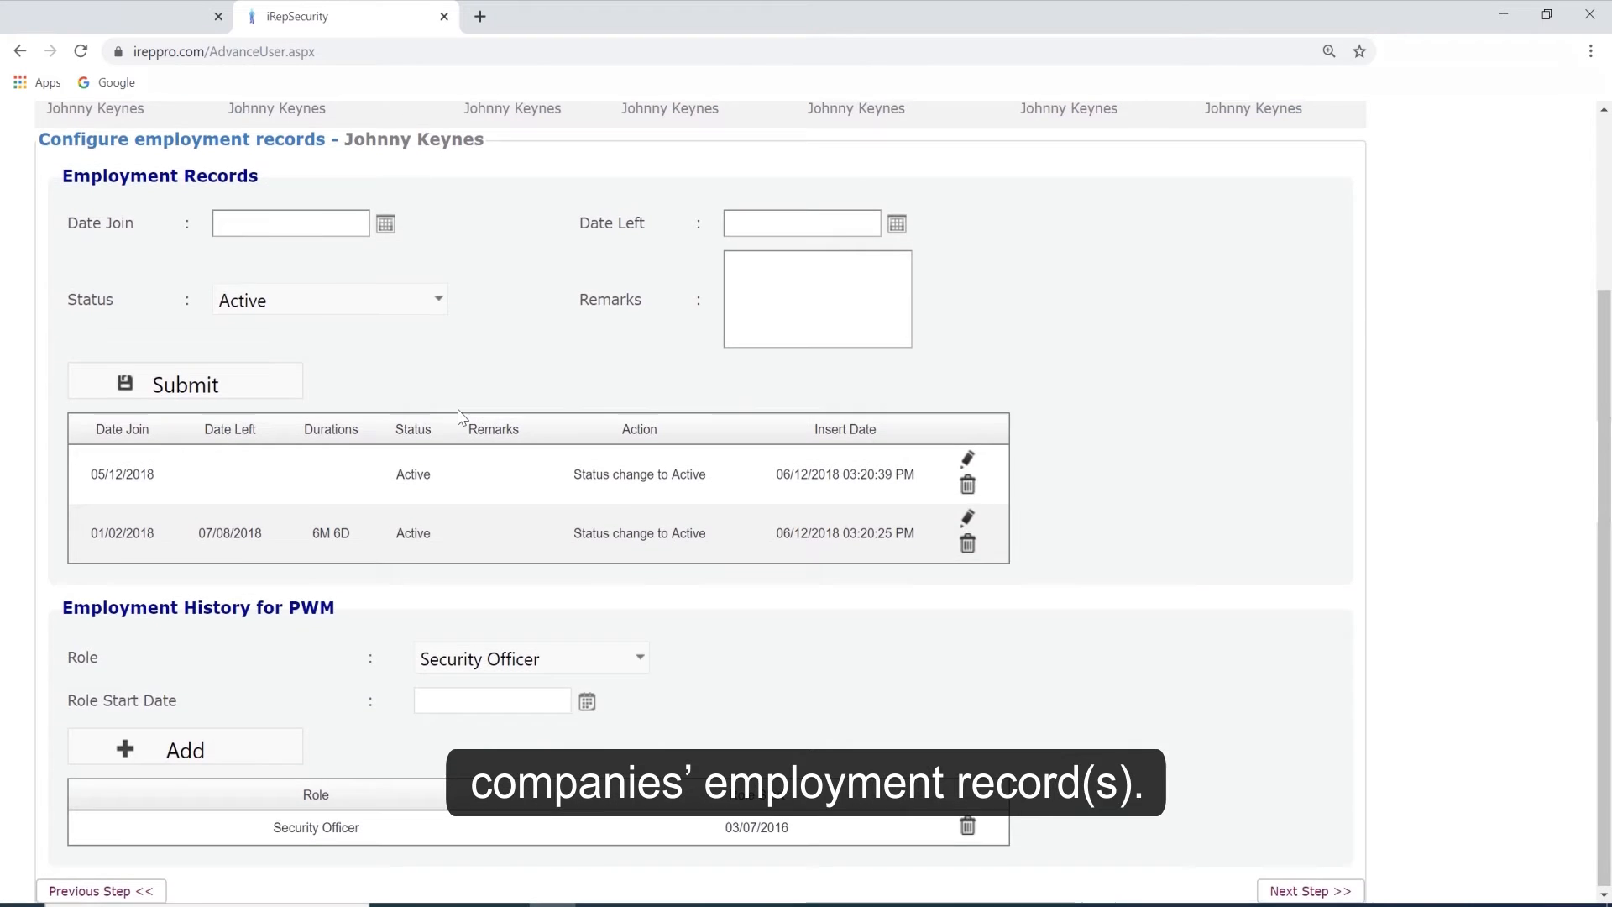
Examine the employee's PLRD license, passport, work permit and key employment terms documents, and the preferred client list.
scroll(460, 417, up, 2)
click(498, 287)
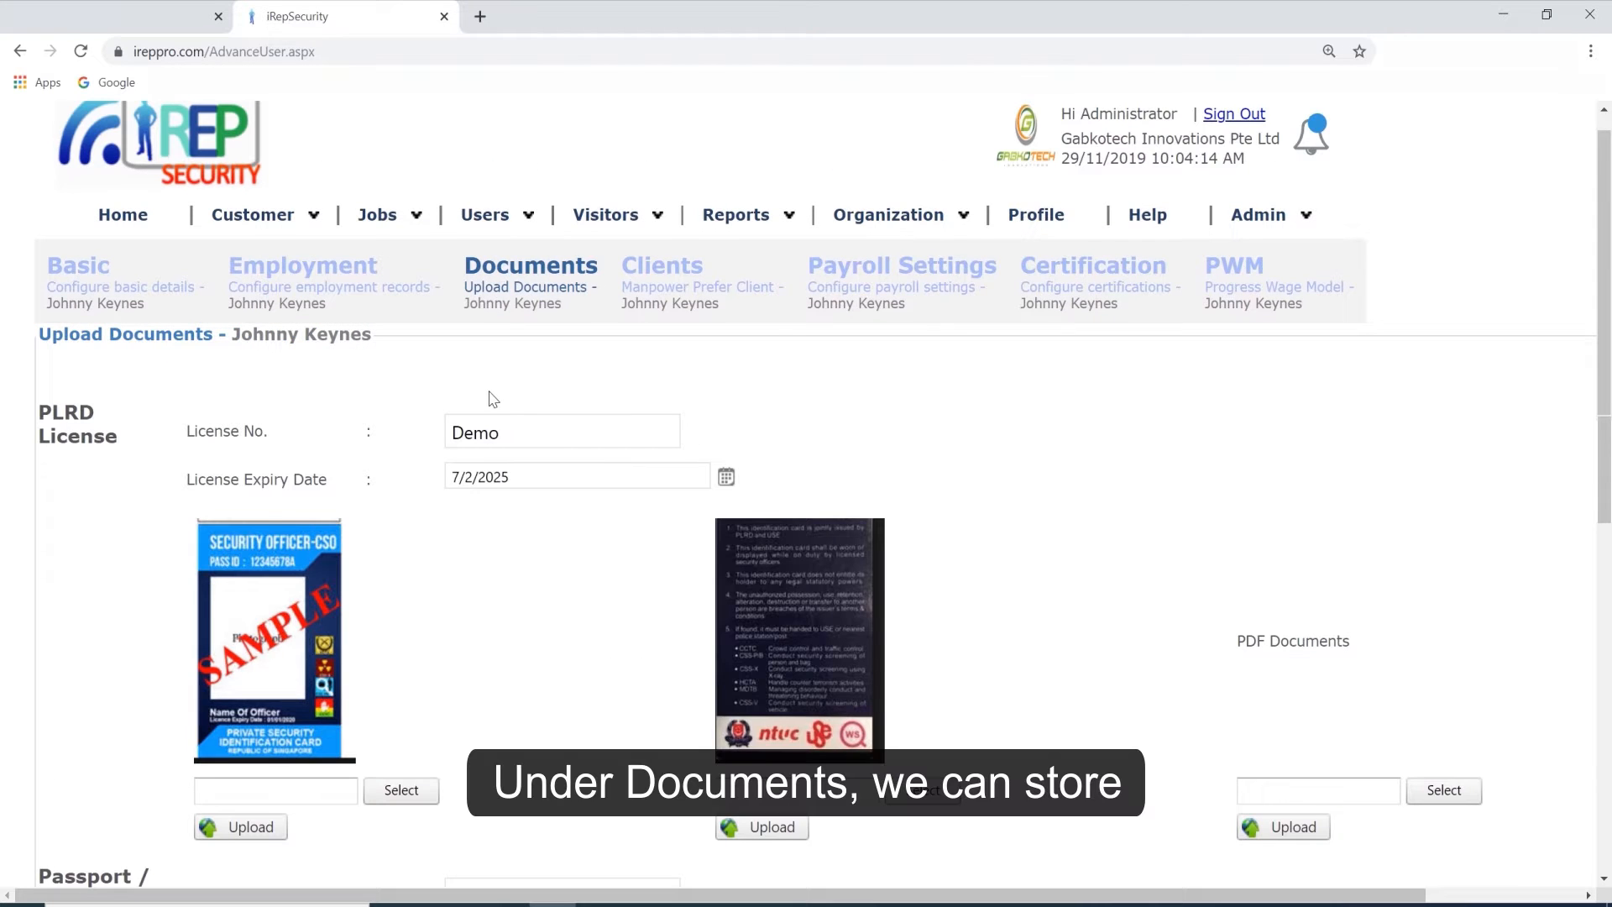
scroll(487, 496, down, 6)
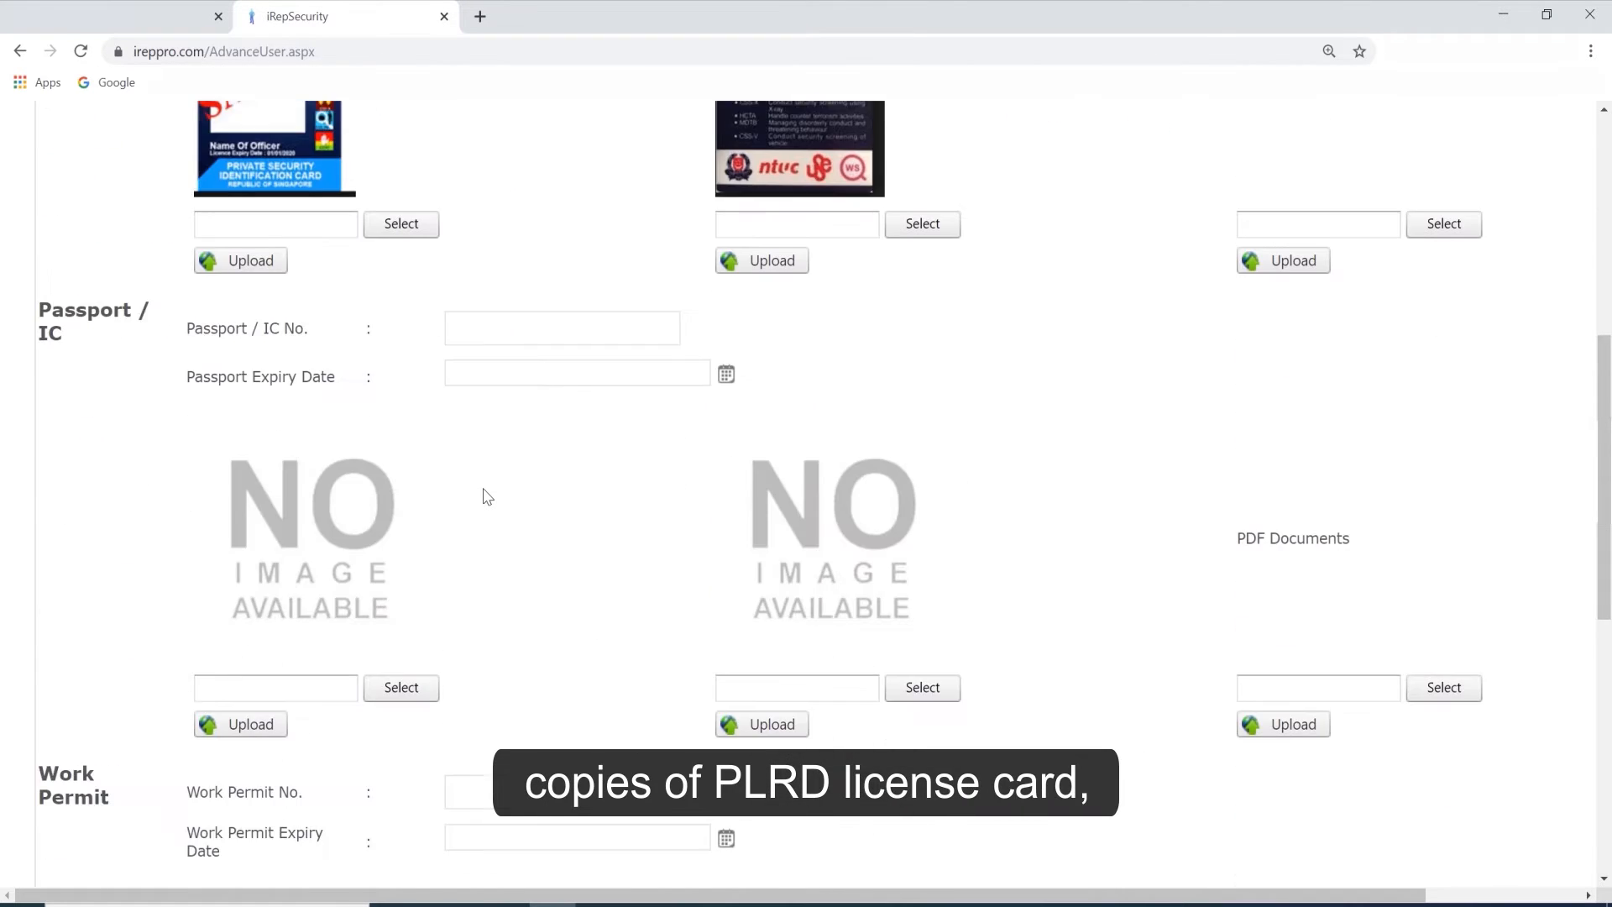
scroll(487, 496, down, 1)
scroll(487, 496, down, 2)
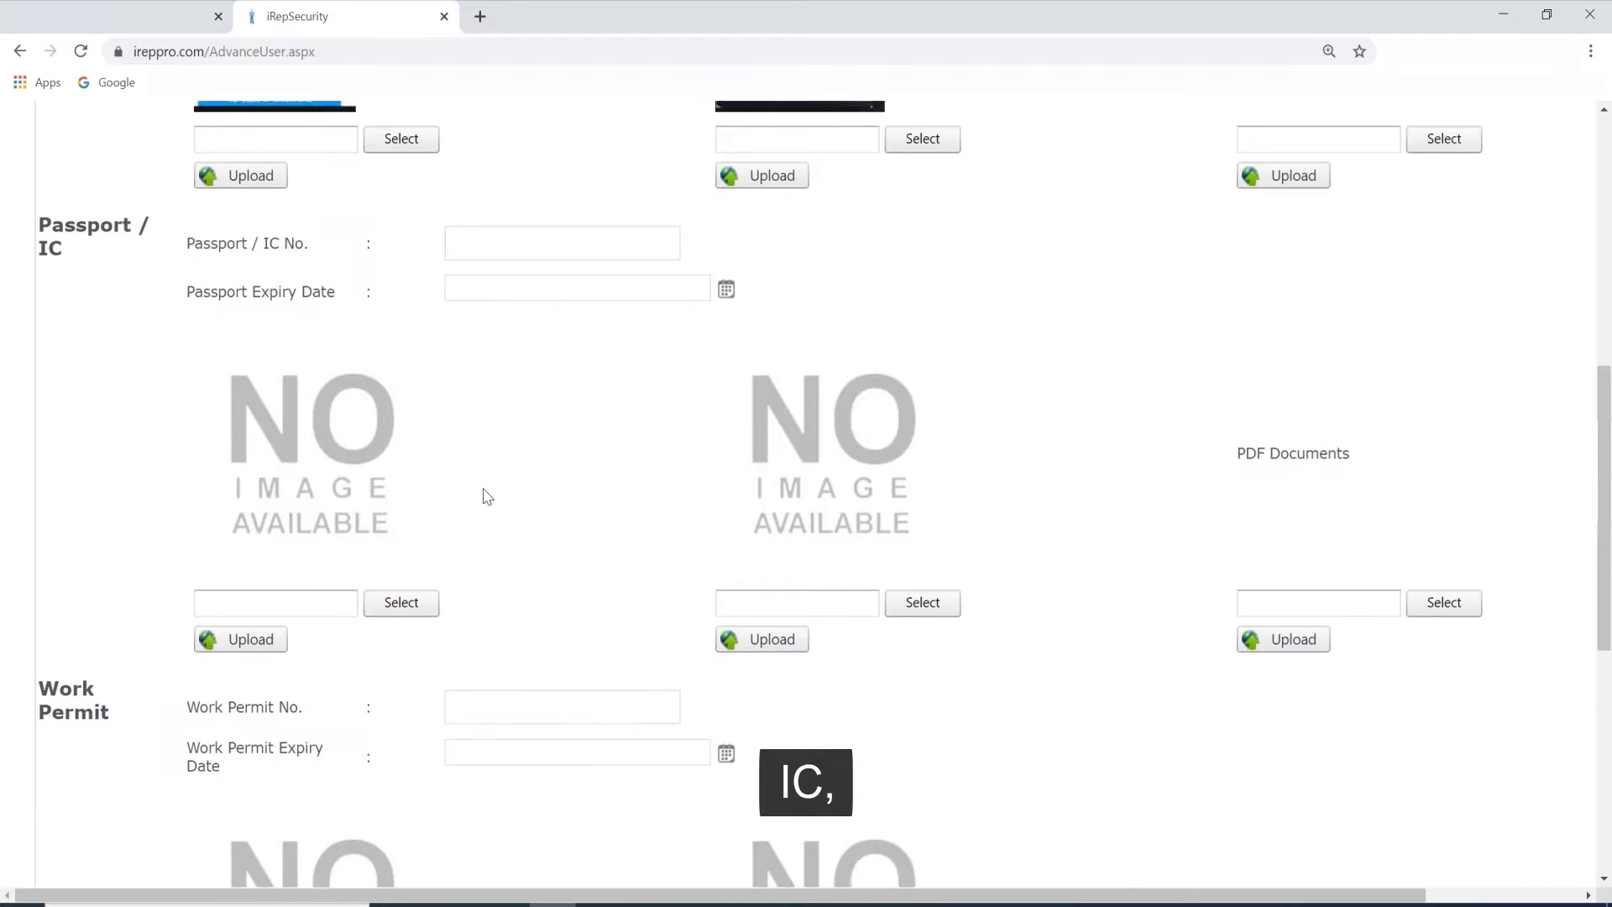
scroll(488, 494, down, 2)
scroll(480, 633, up, 9)
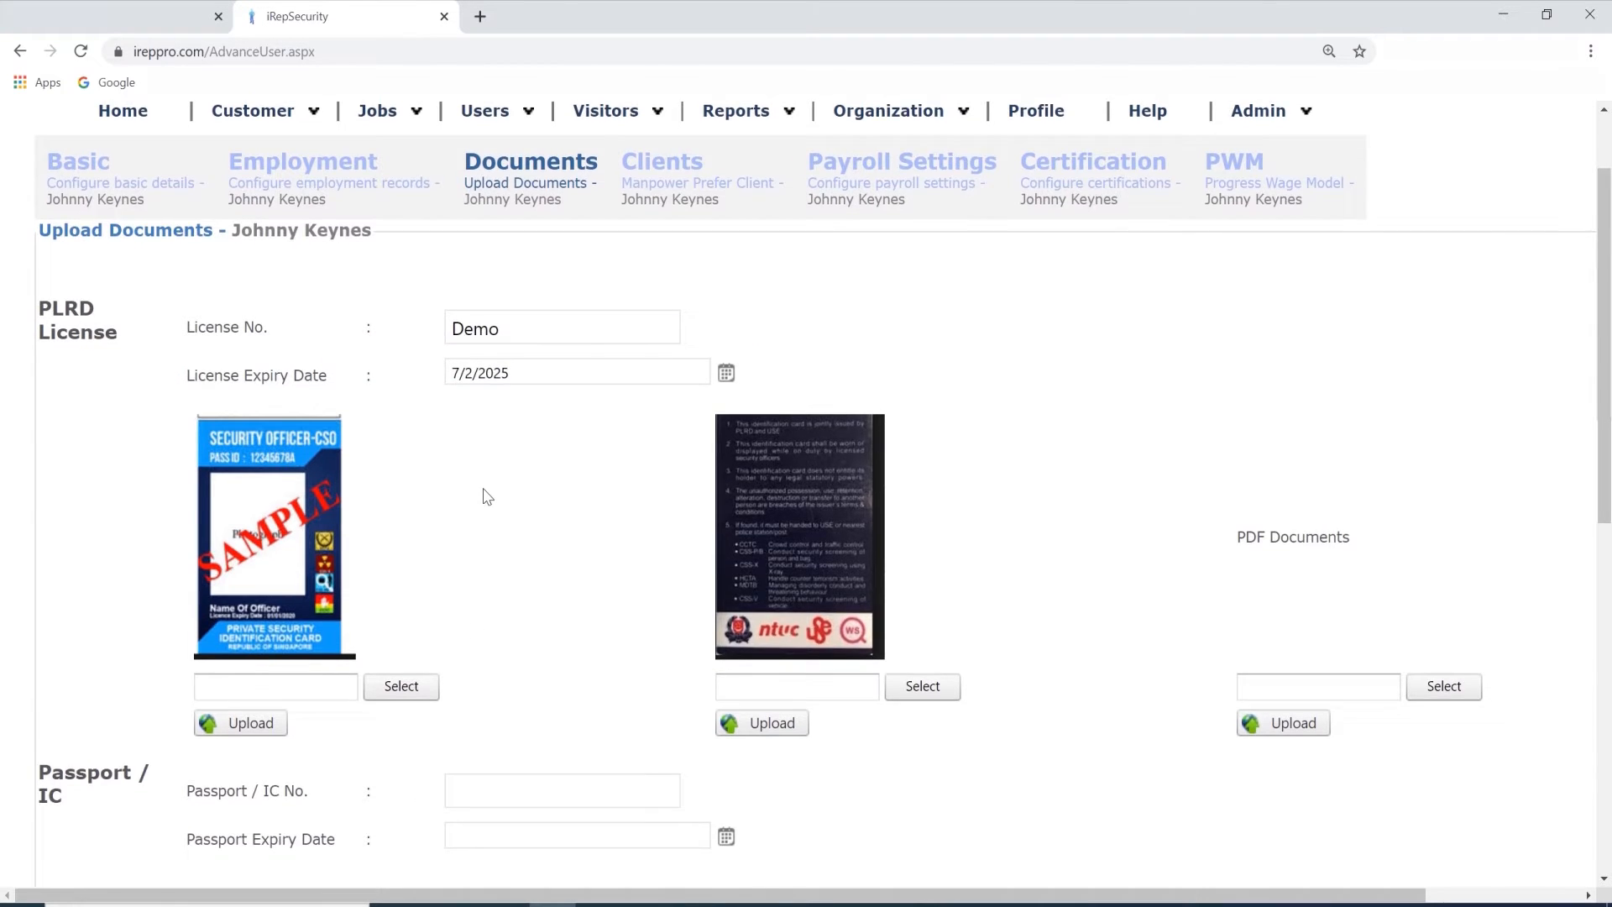
scroll(485, 495, down, 3)
scroll(485, 495, down, 10)
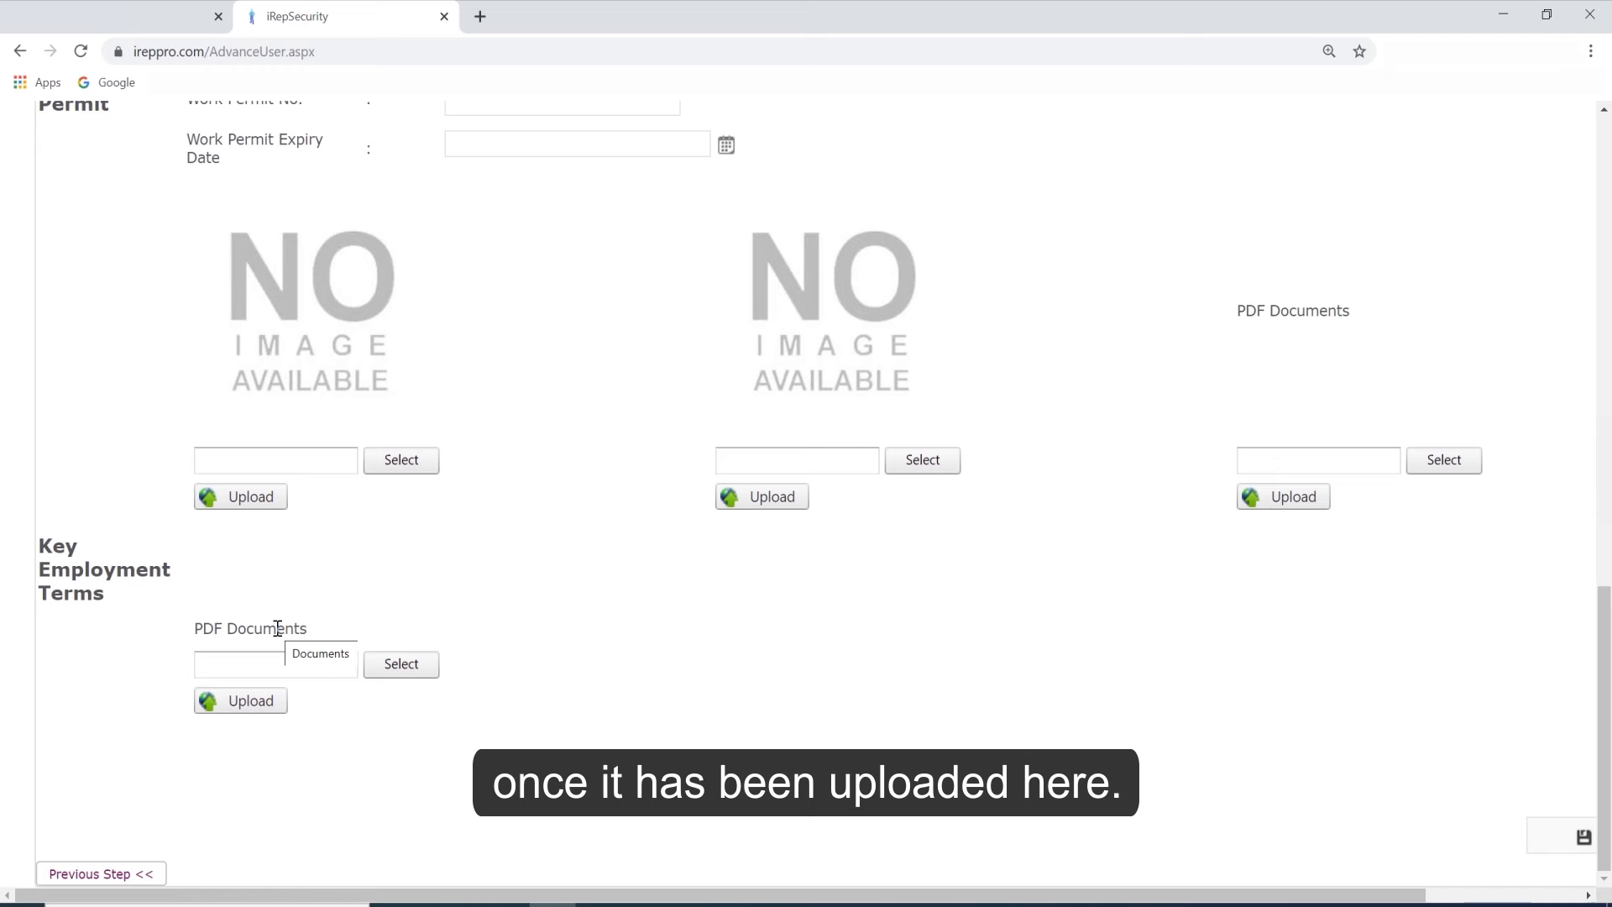
scroll(480, 634, up, 10)
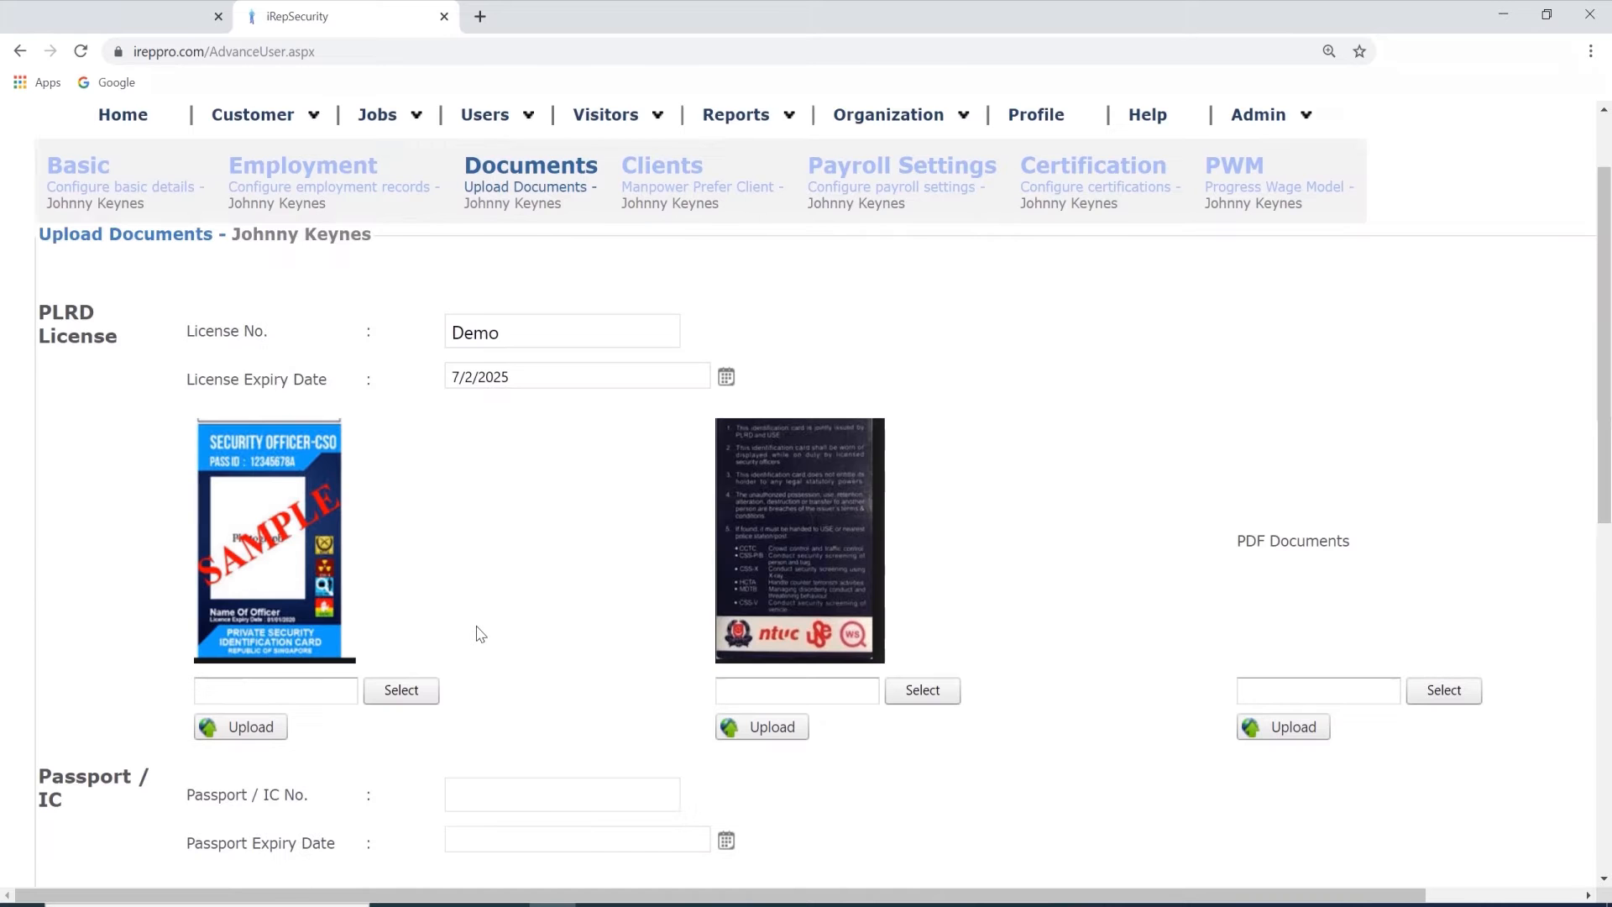
click(676, 307)
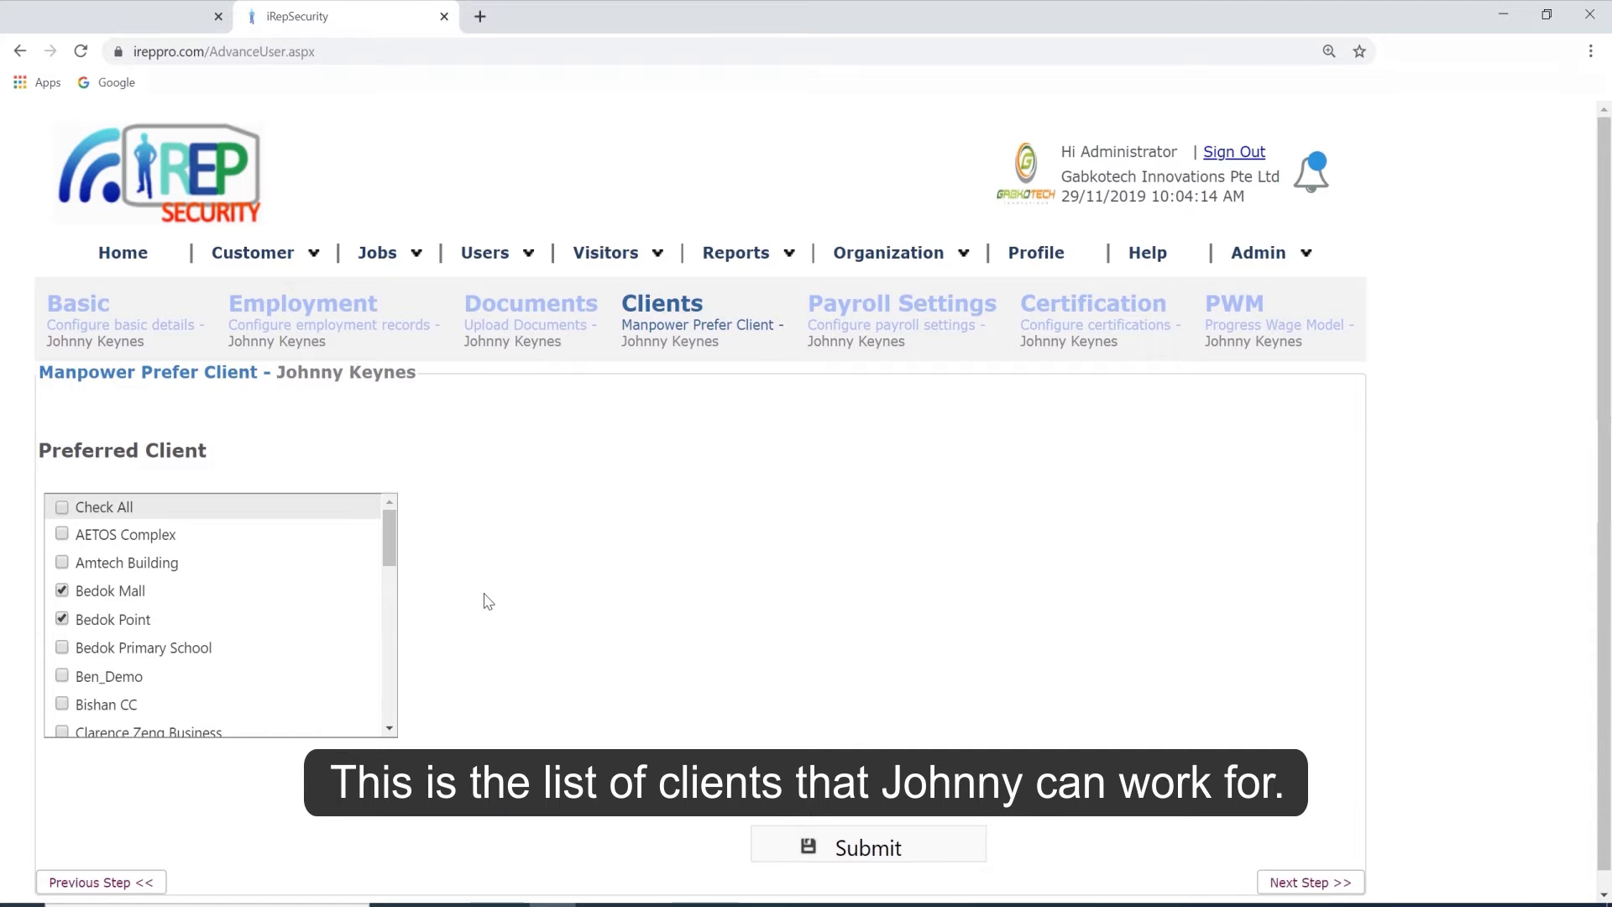
Set the basic salary to 1200 in the employee's payroll settings and recalculate the daily, hourly and OT hourly rates.
click(830, 309)
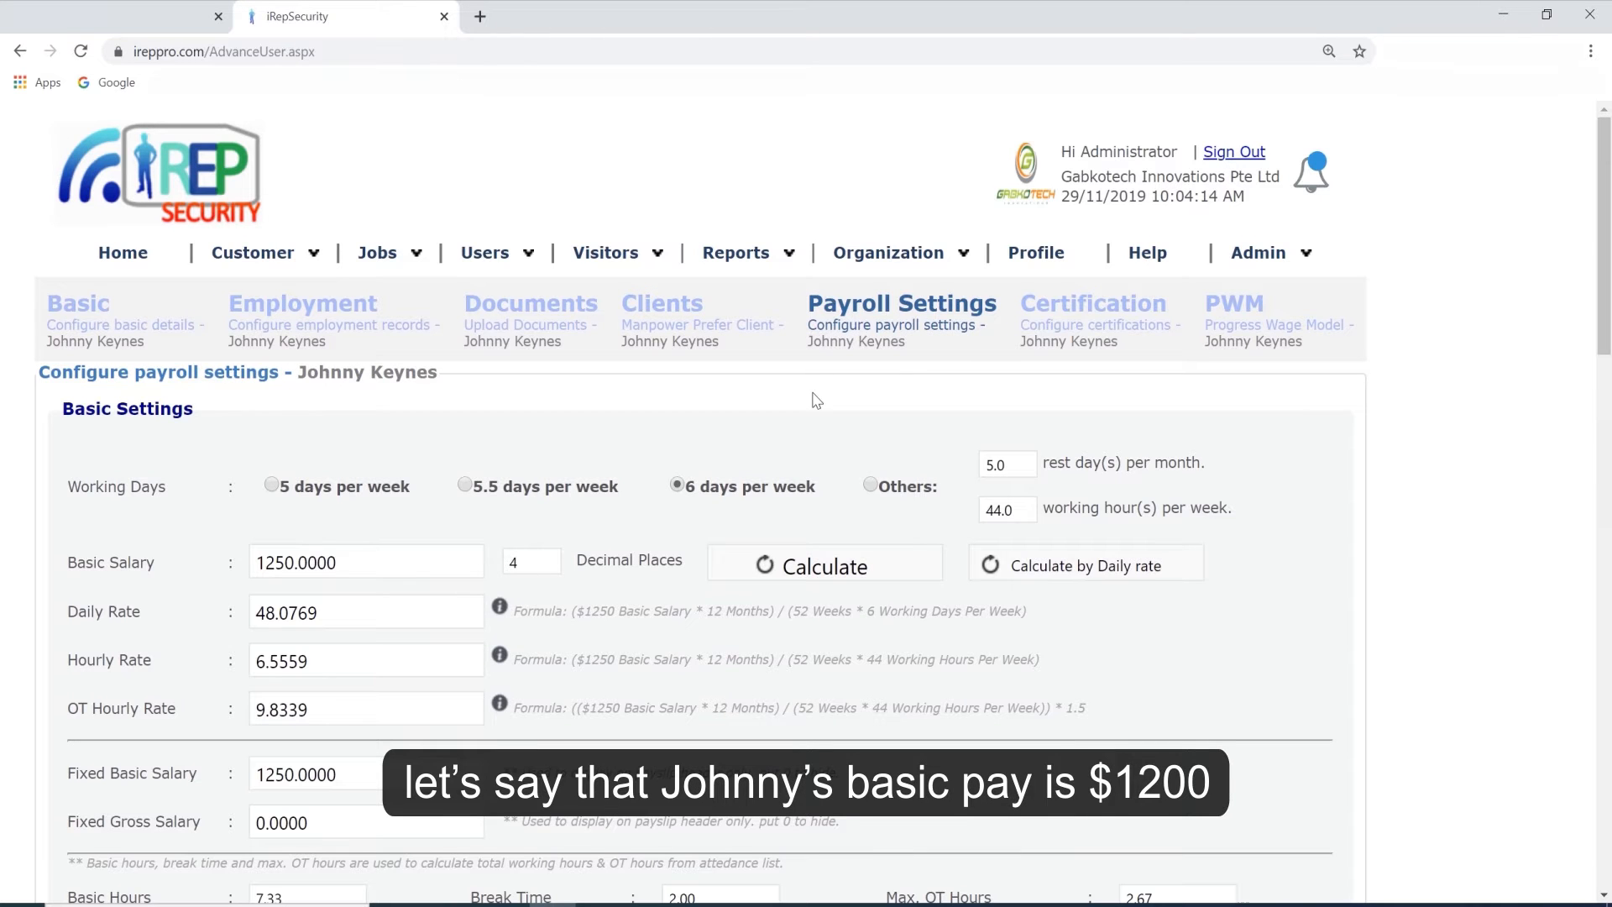
click(369, 565)
key(ctrl+a)
text(120)
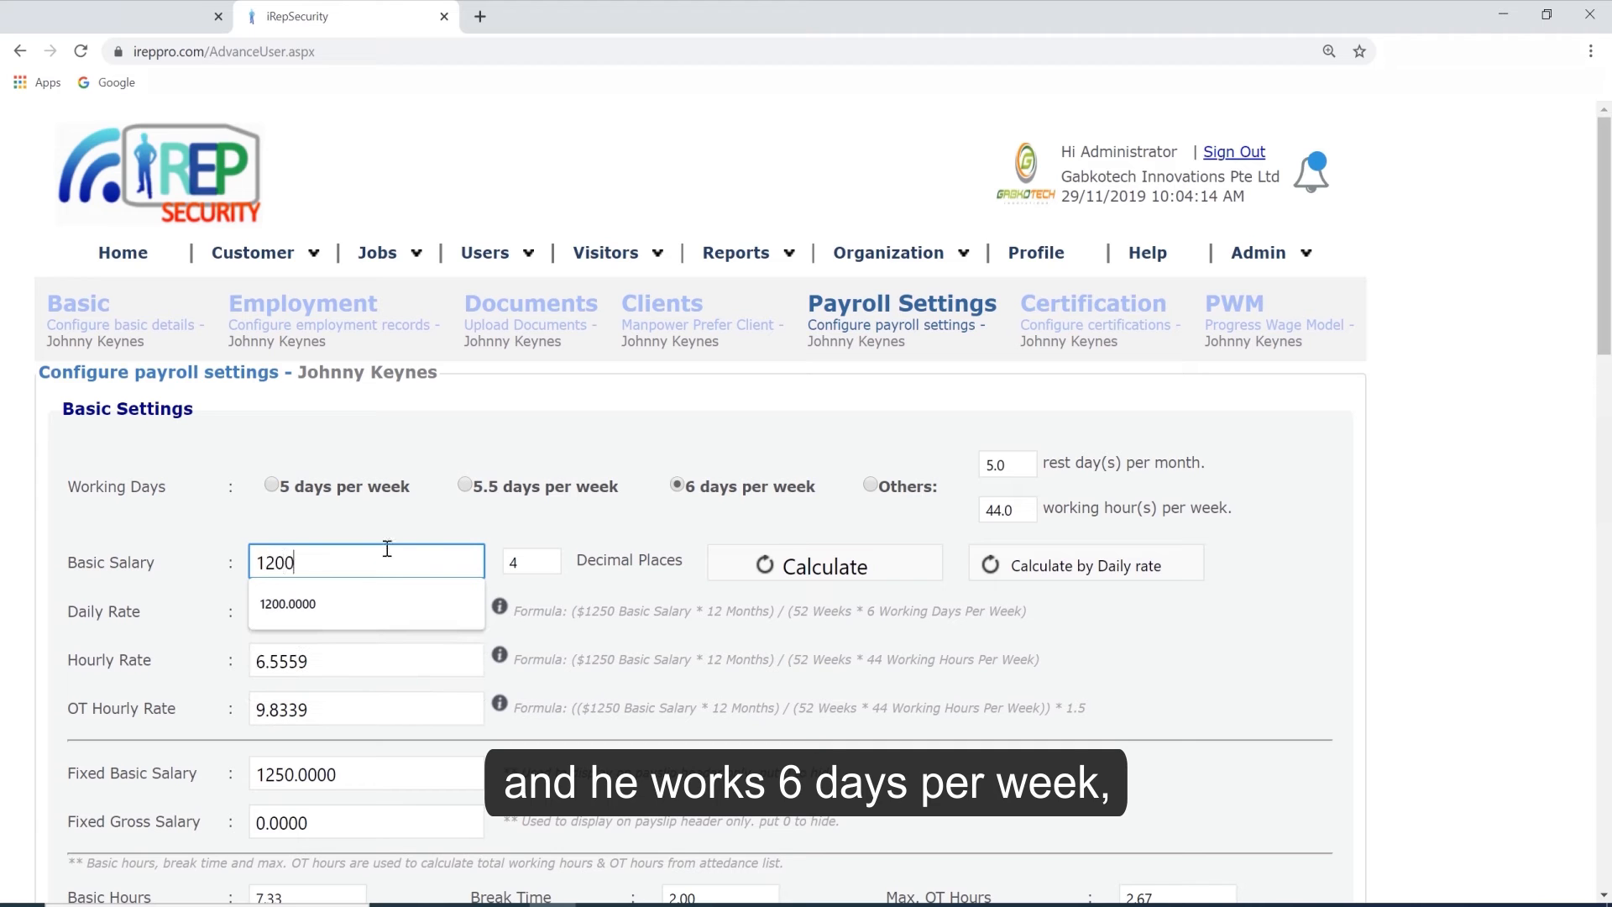
click(414, 532)
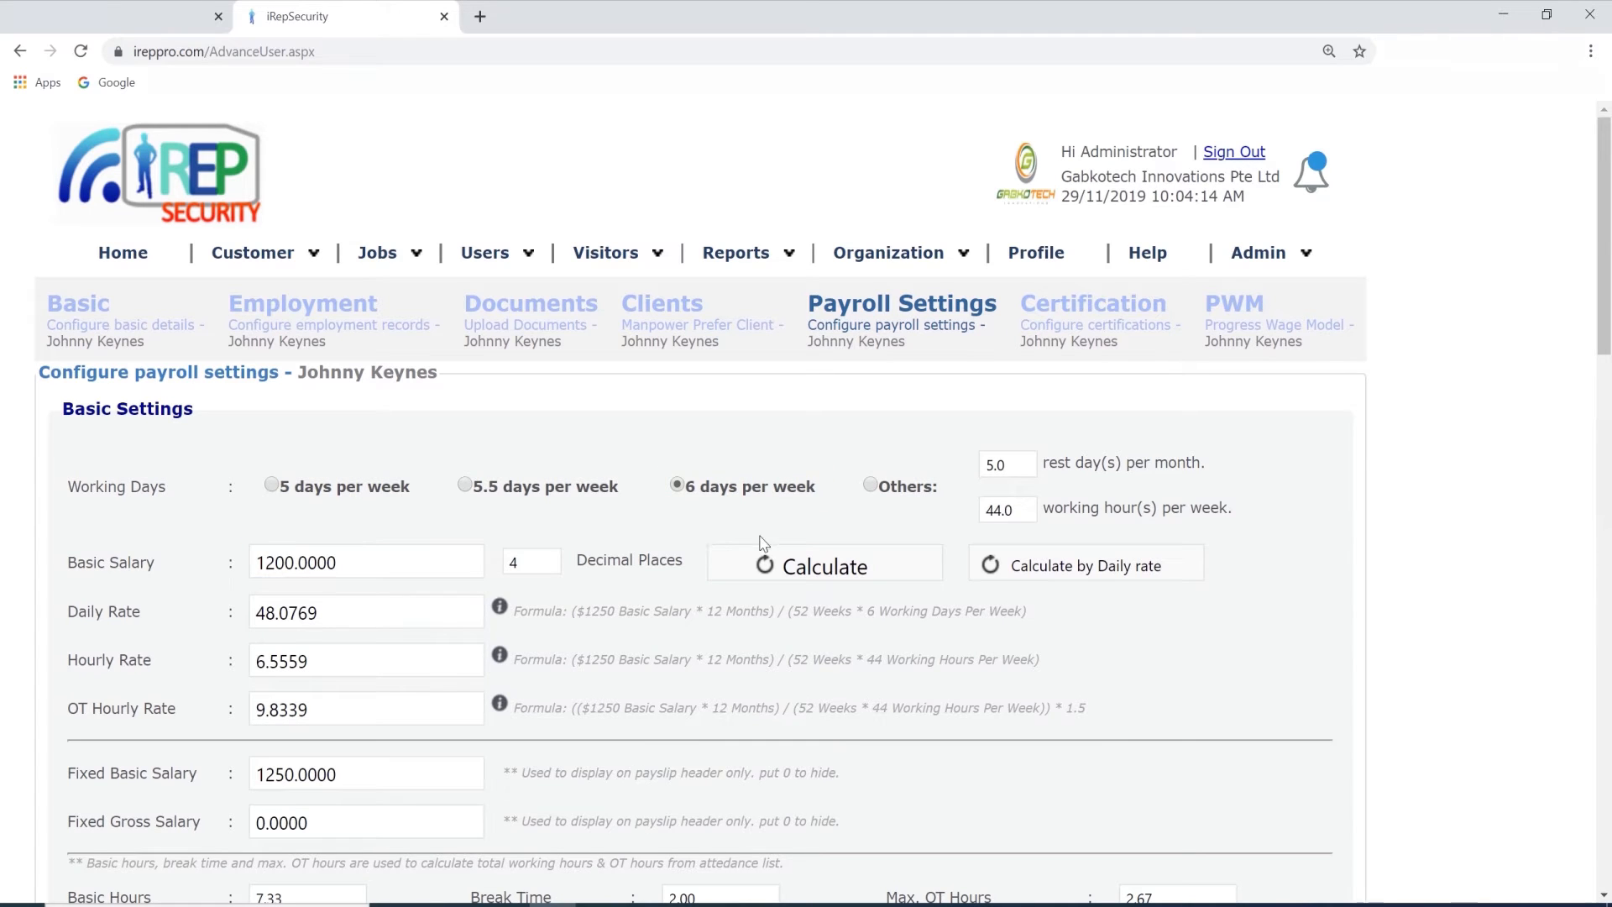
click(774, 561)
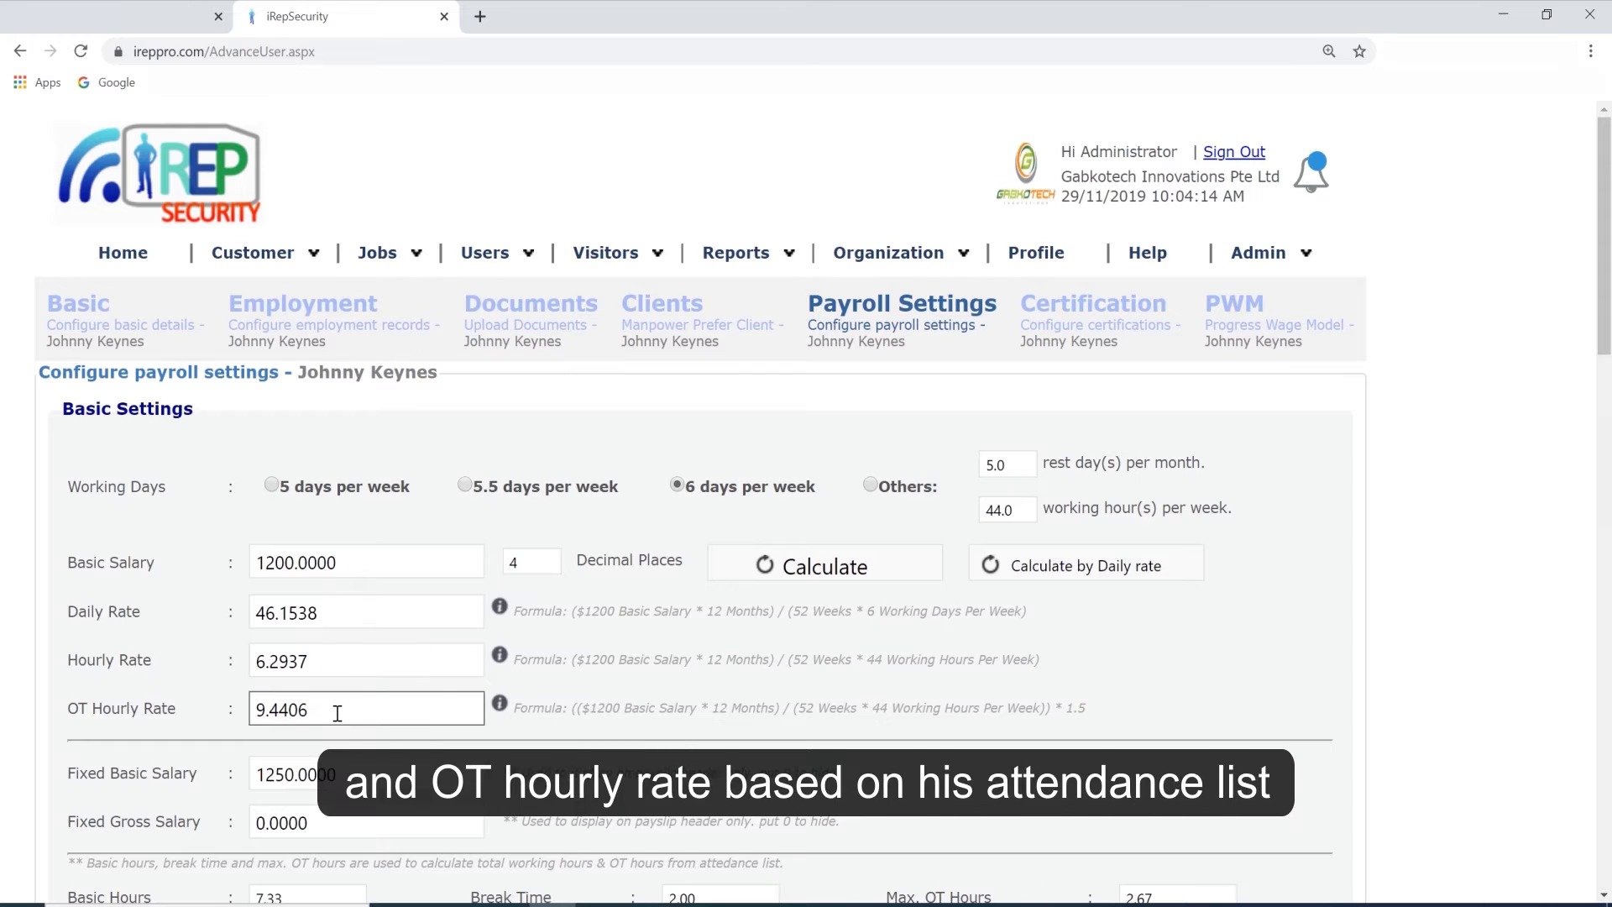
mouse_move(500, 613)
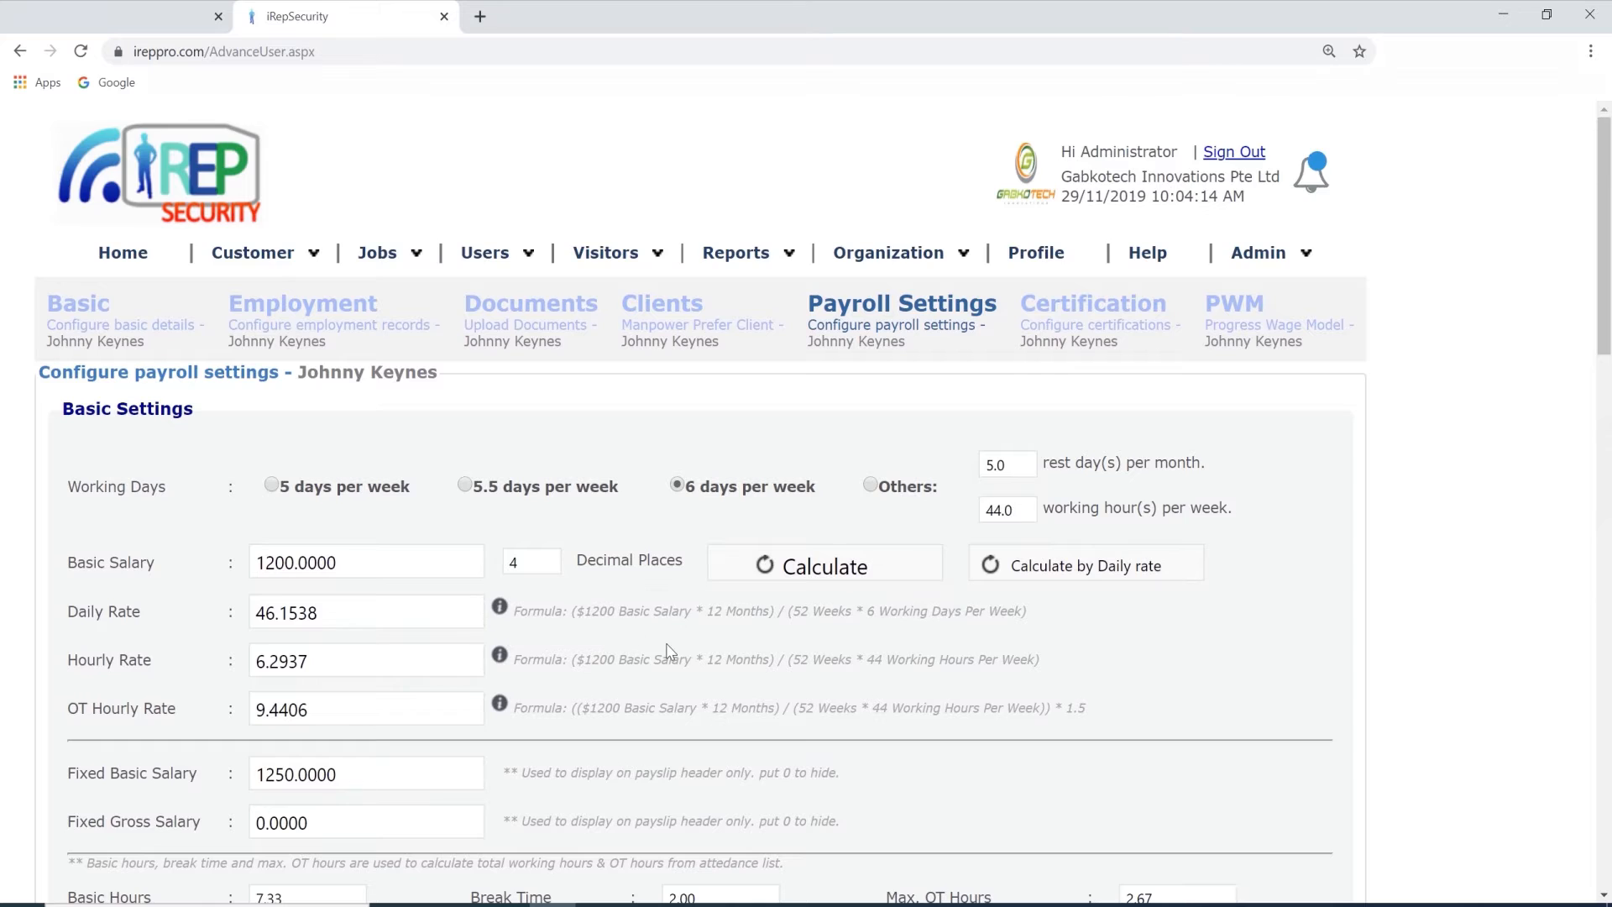
Set the Fixed Basic Salary to 1200 and save the payroll basic settings.
scroll(666, 651, down, 2)
click(378, 590)
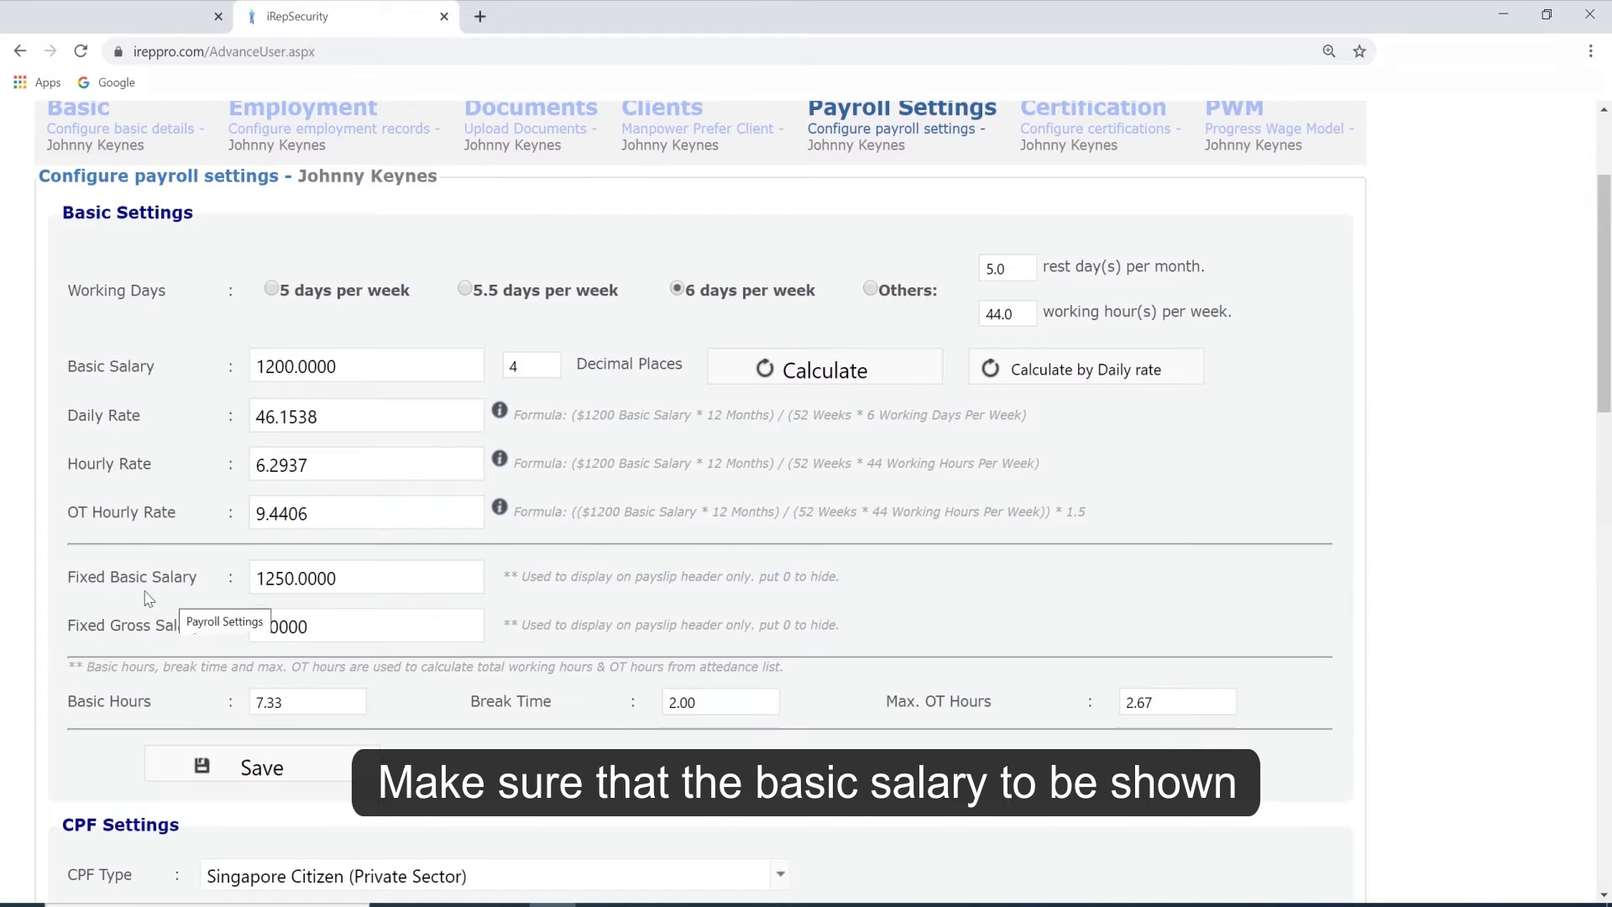
key(ctrl+a)
text(1200)
click(541, 569)
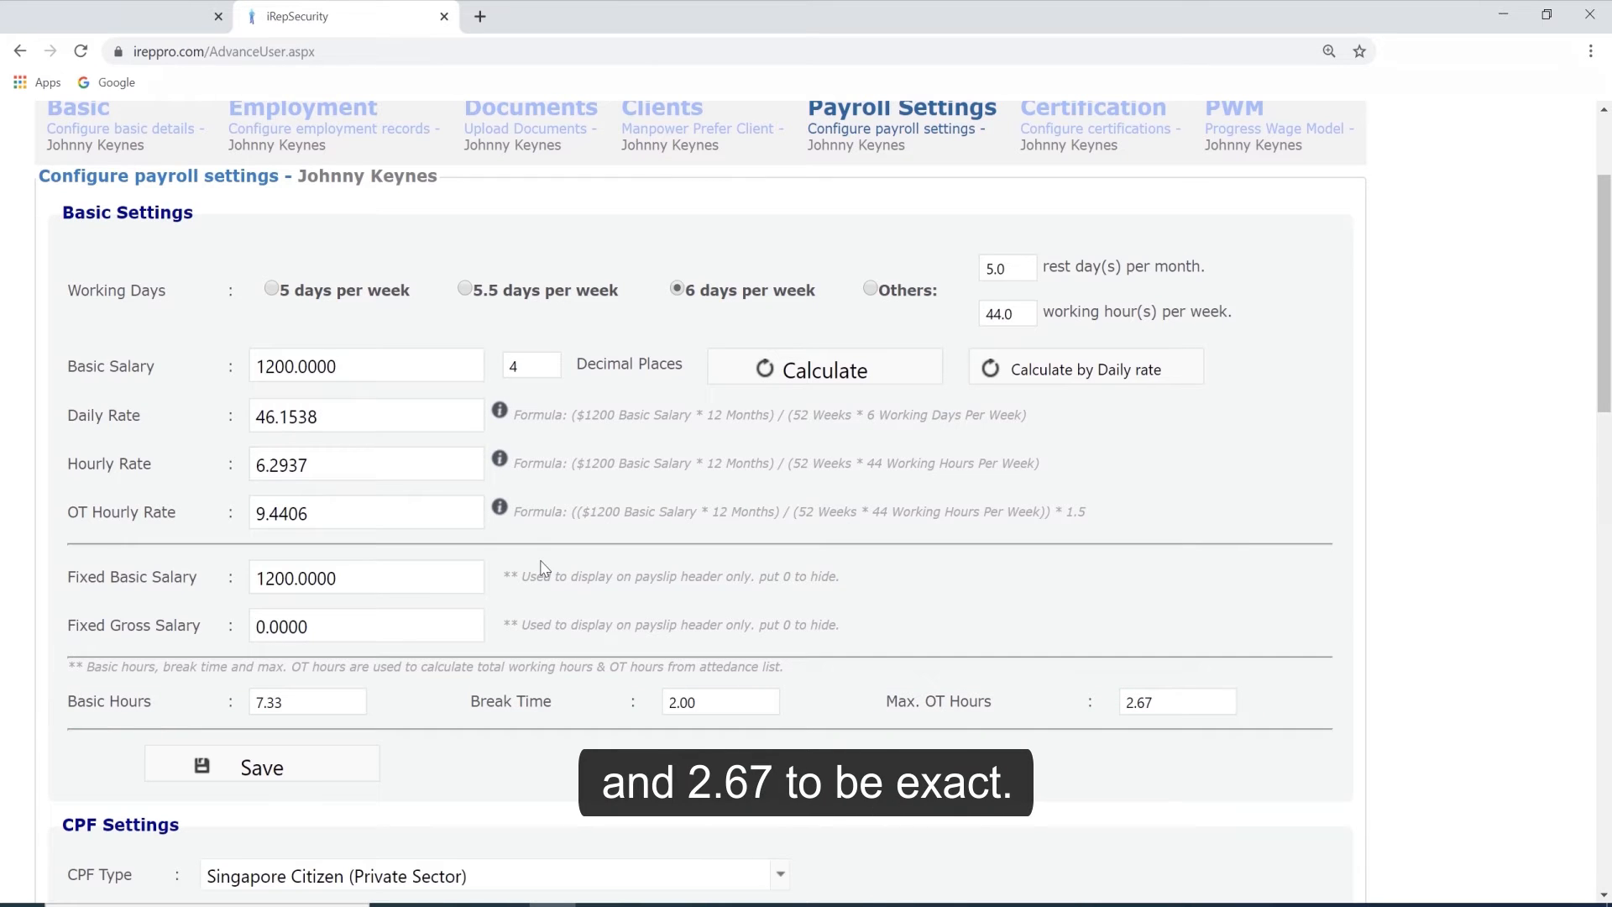
click(283, 764)
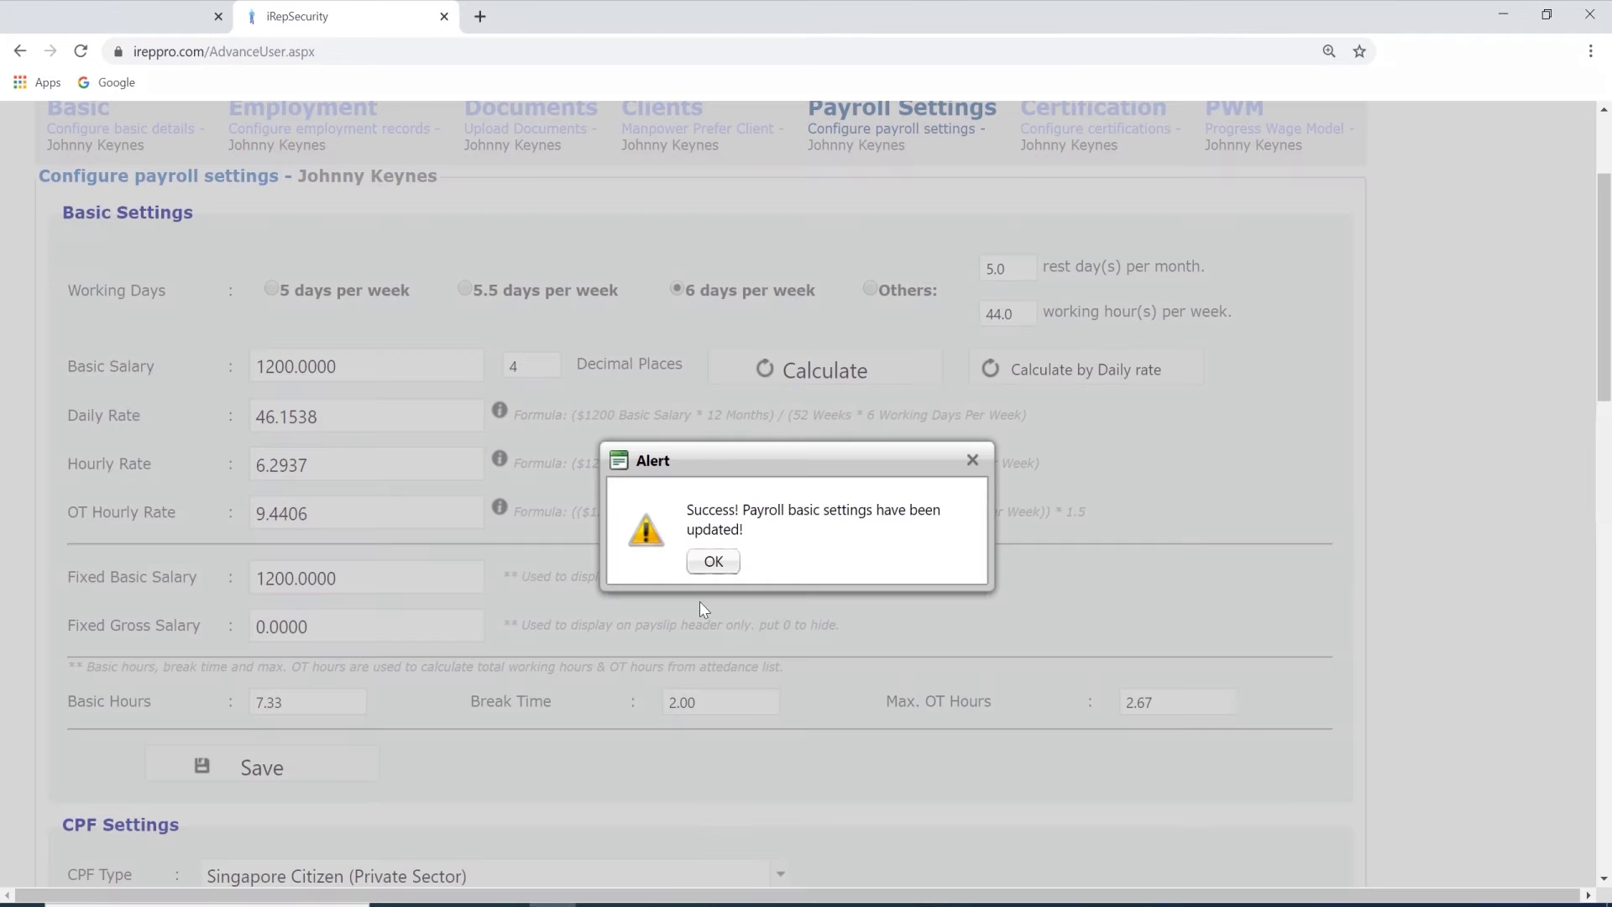
click(715, 563)
Review the CPF, levy, self help group fund, fixed allowance and fixed deduction settings, including the available allowance types.
scroll(1276, 592, down, 6)
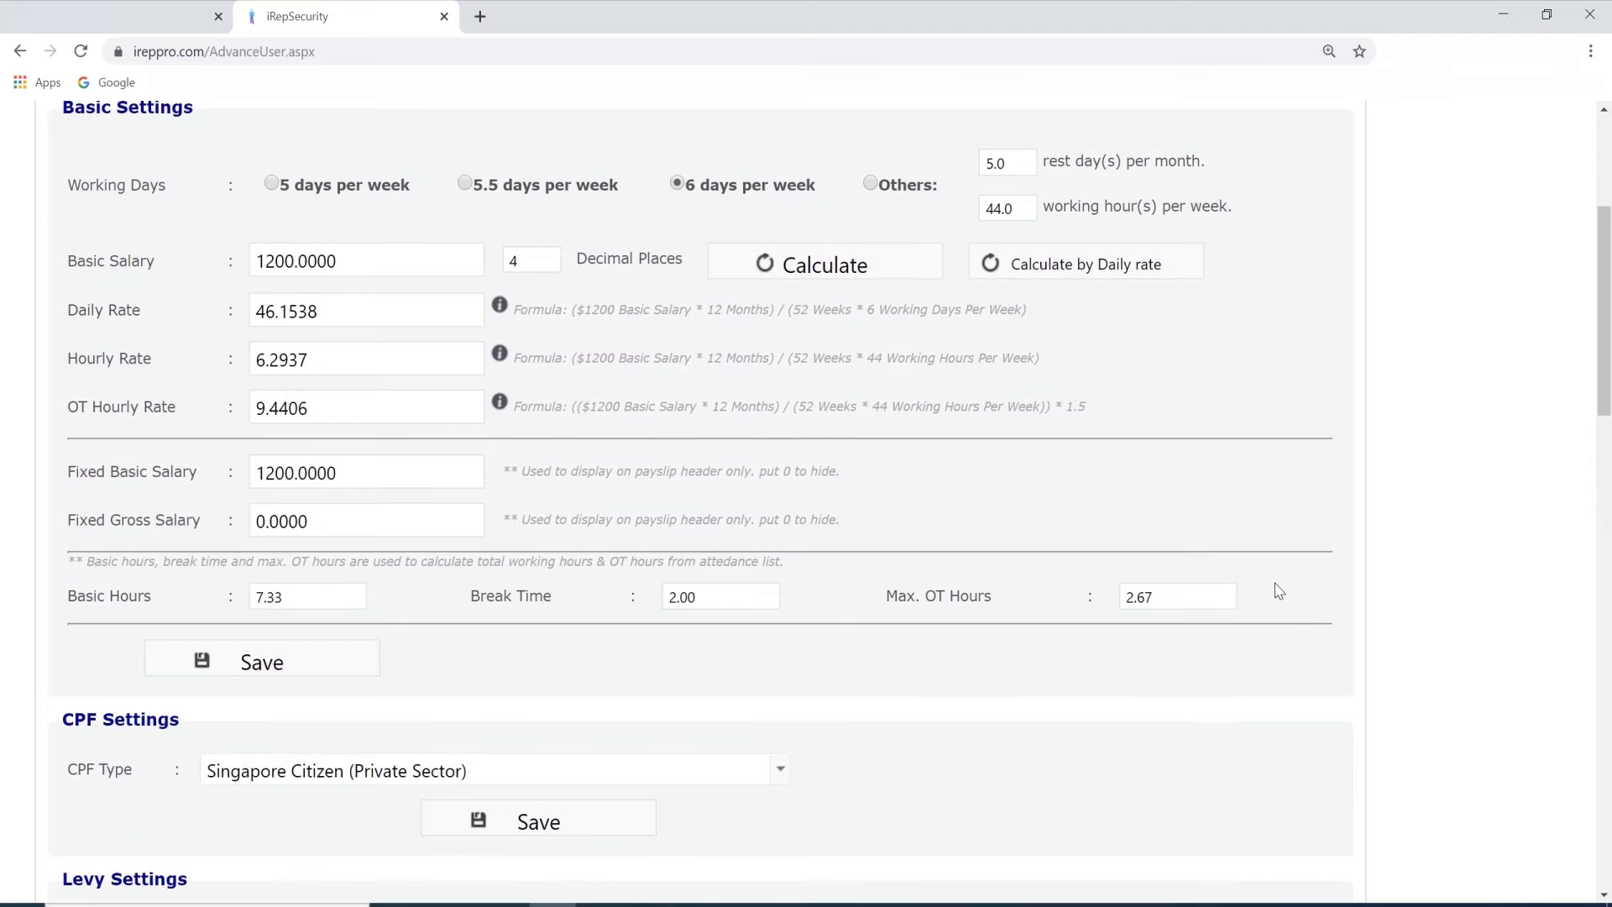
scroll(1276, 592, down, 2)
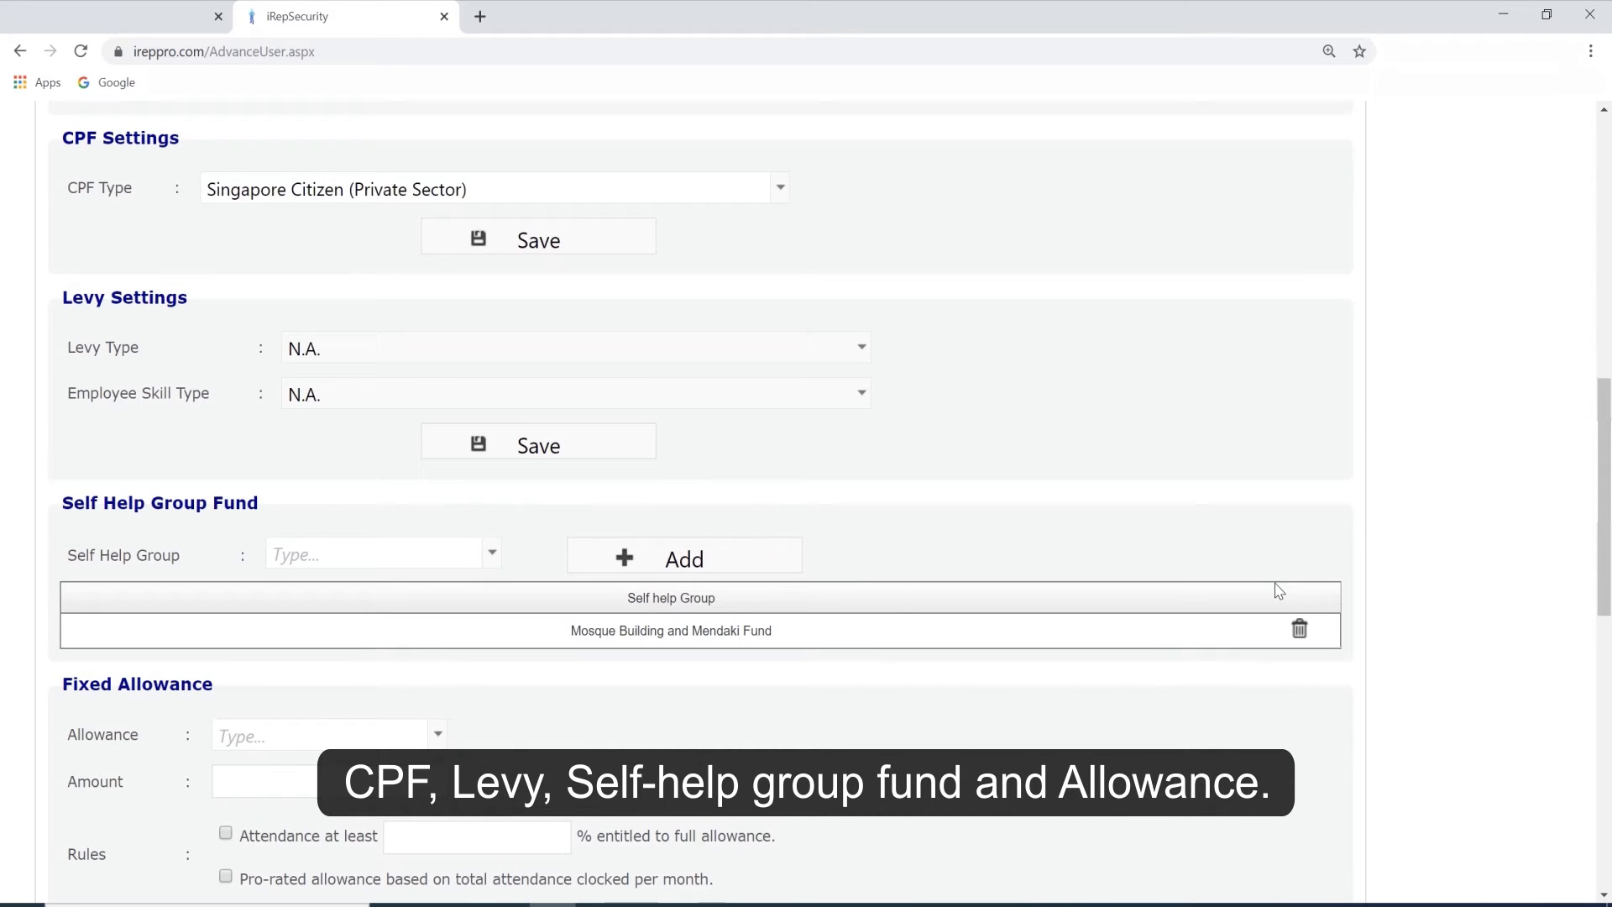
scroll(1276, 590, down, 2)
click(437, 538)
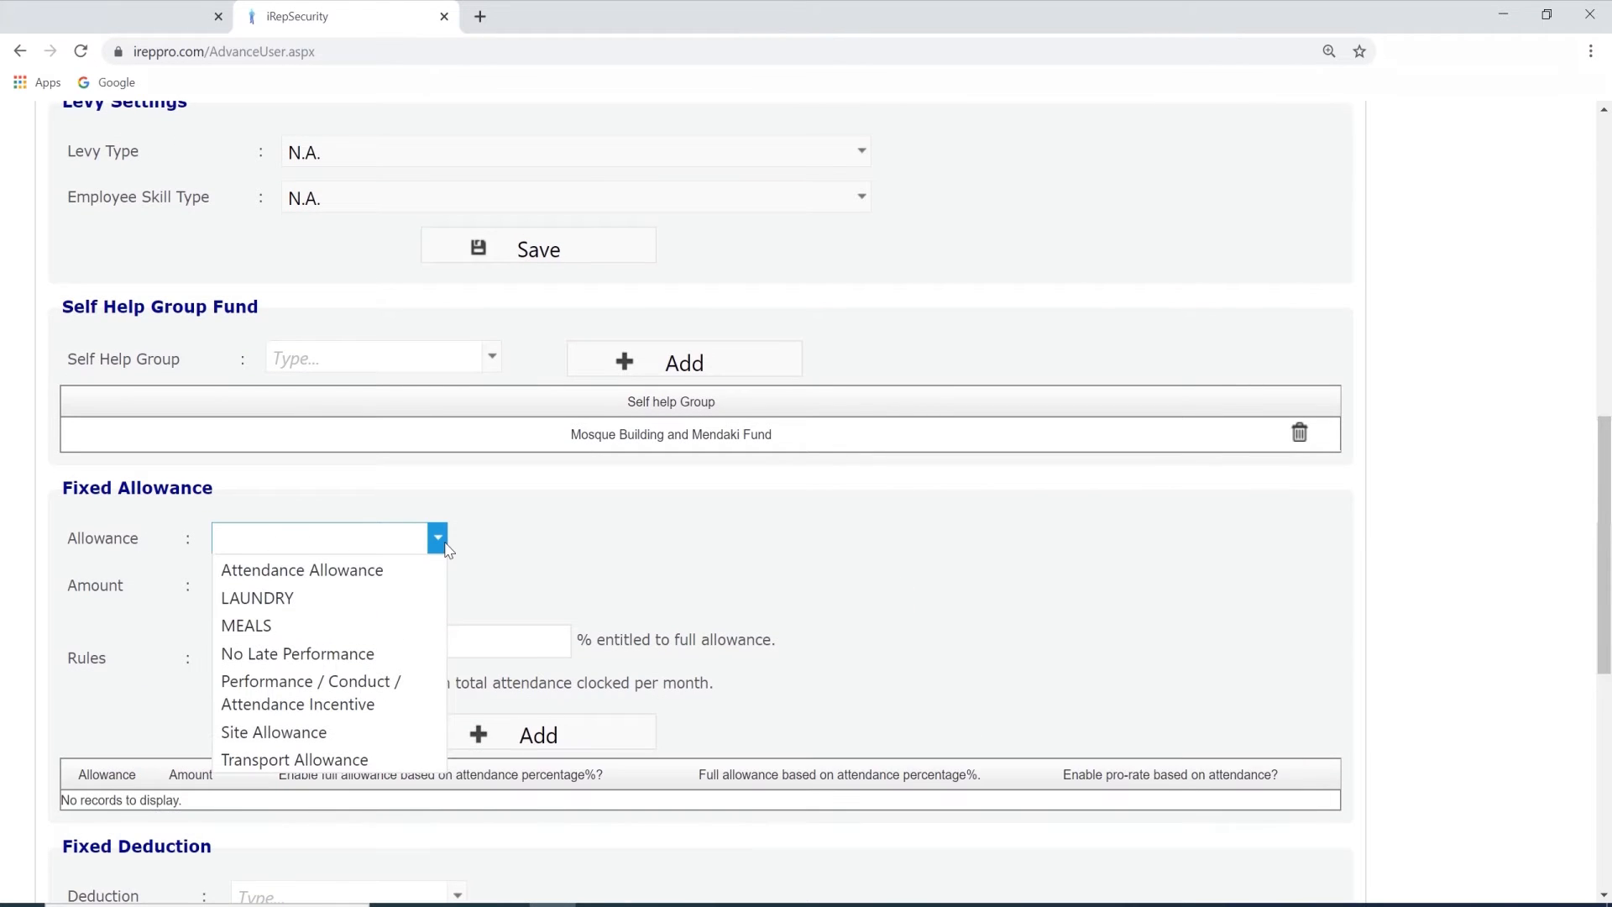
click(498, 573)
scroll(688, 548, down, 4)
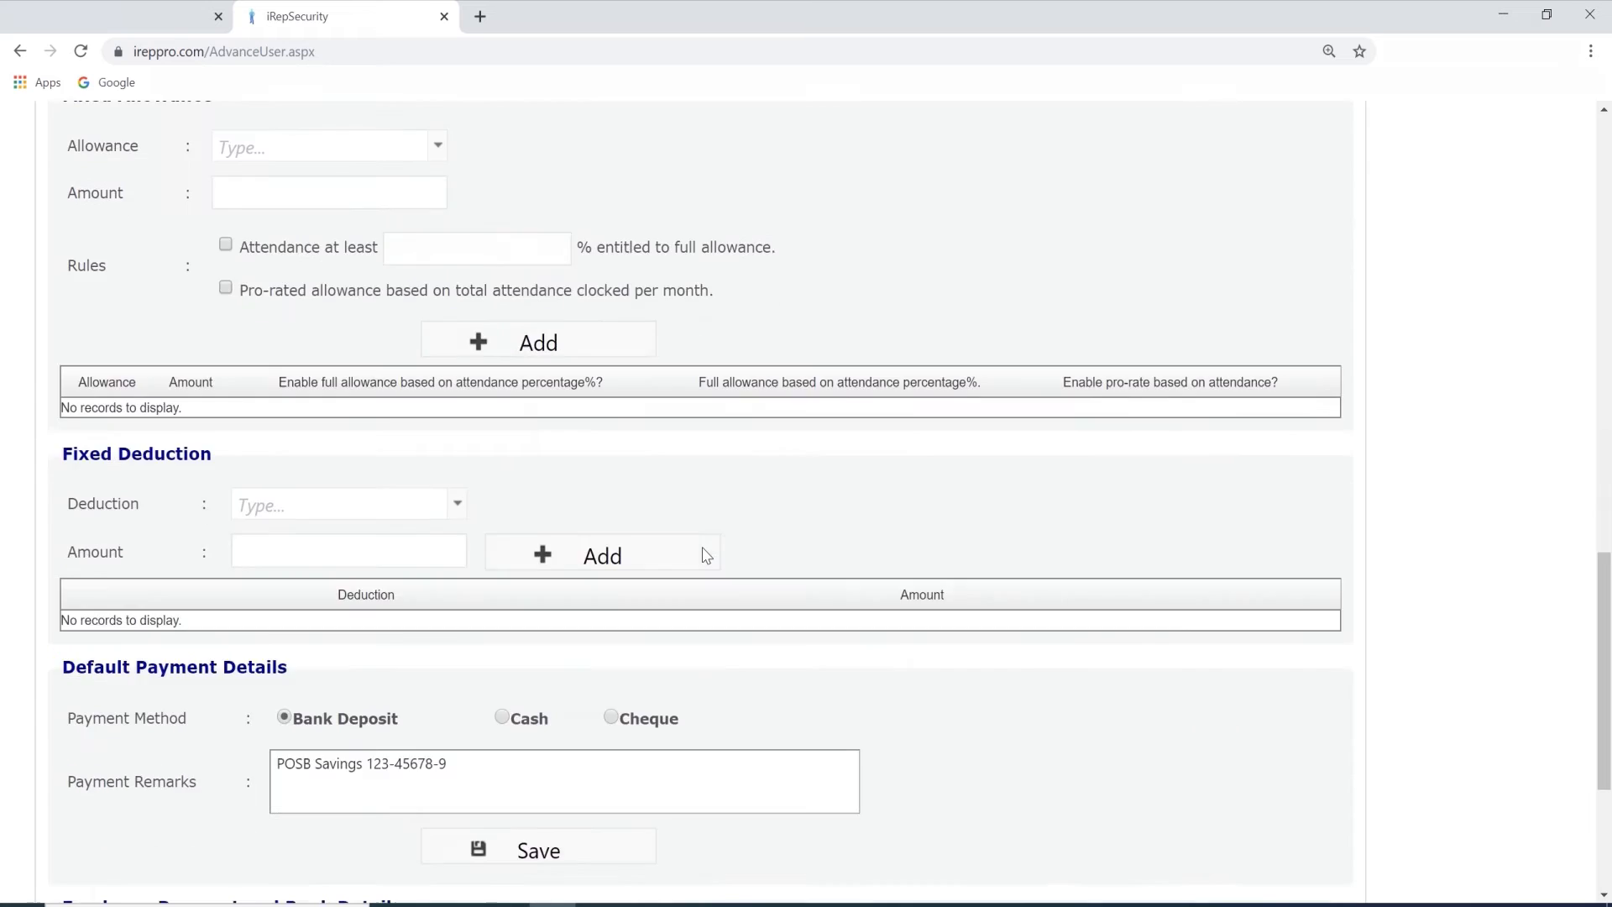
Review the default payment details and the employee payment and bank details in the payroll settings.
scroll(1004, 482, down, 3)
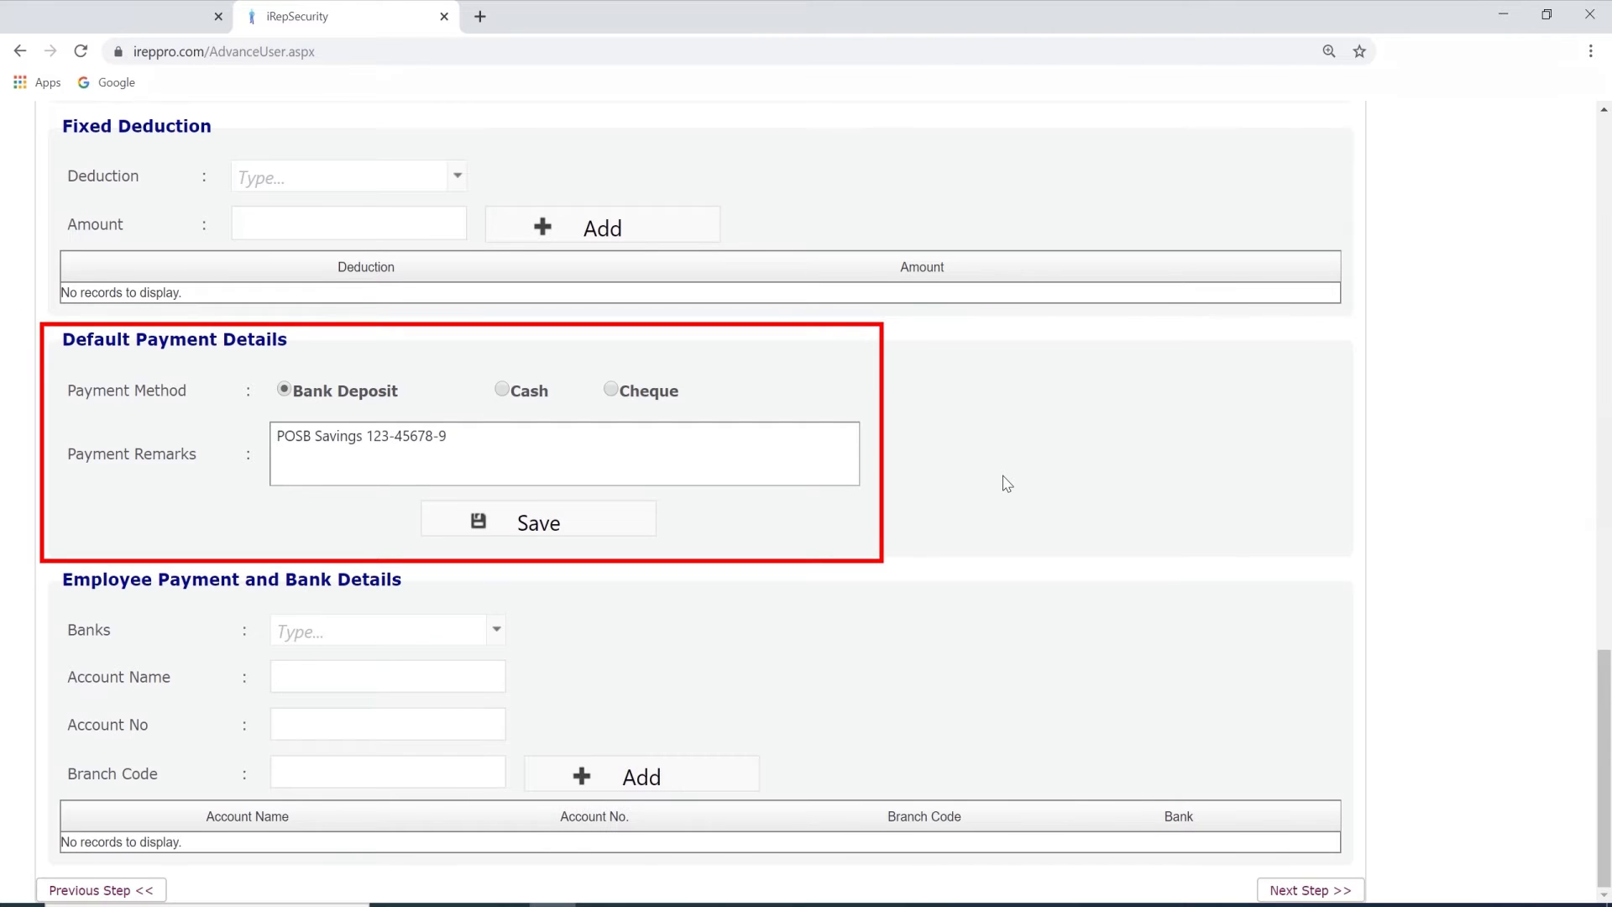
scroll(621, 638, up, 14)
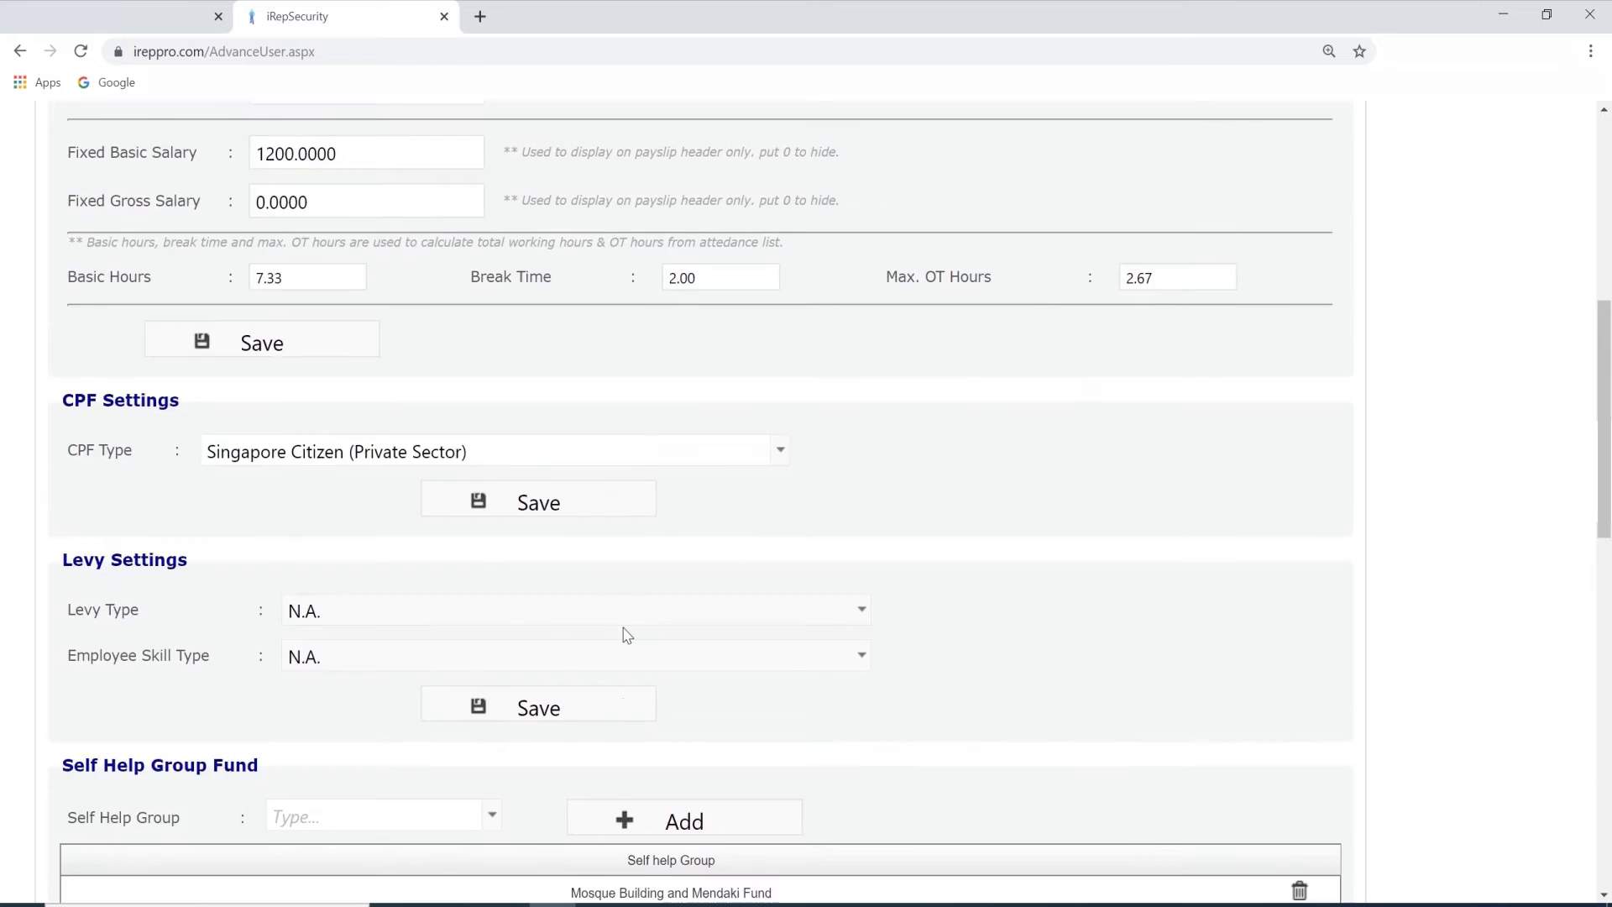
scroll(625, 635, up, 7)
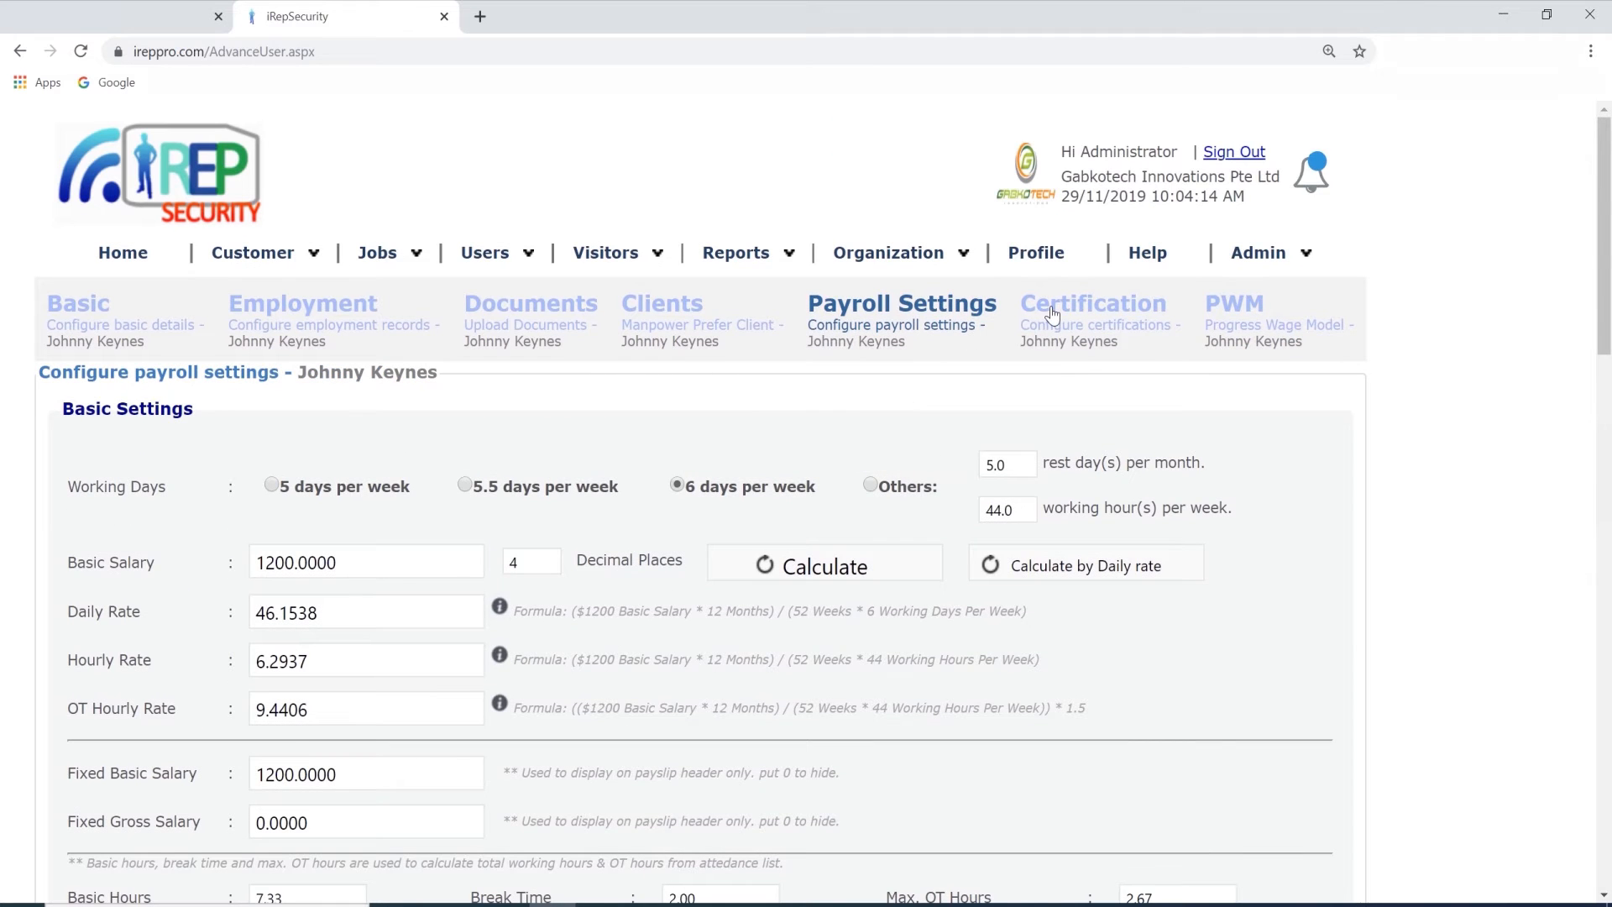
Examine the employee's certifications, including the available certificate types and the first attached certificate, and open the PWM section.
click(1053, 314)
scroll(1062, 492, down, 1)
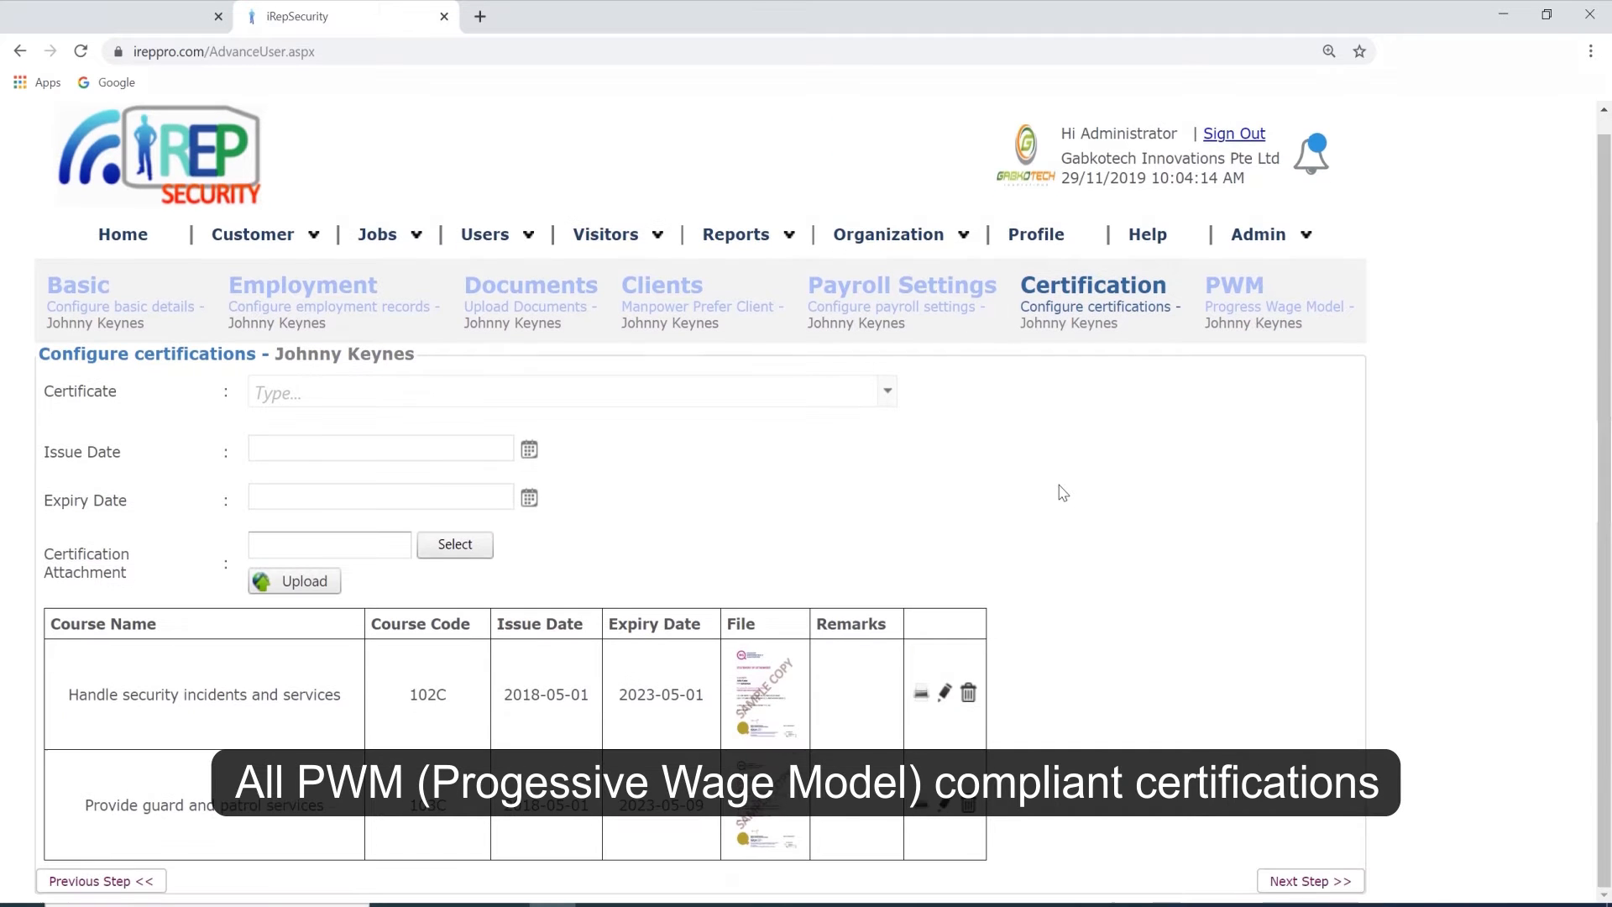
click(888, 391)
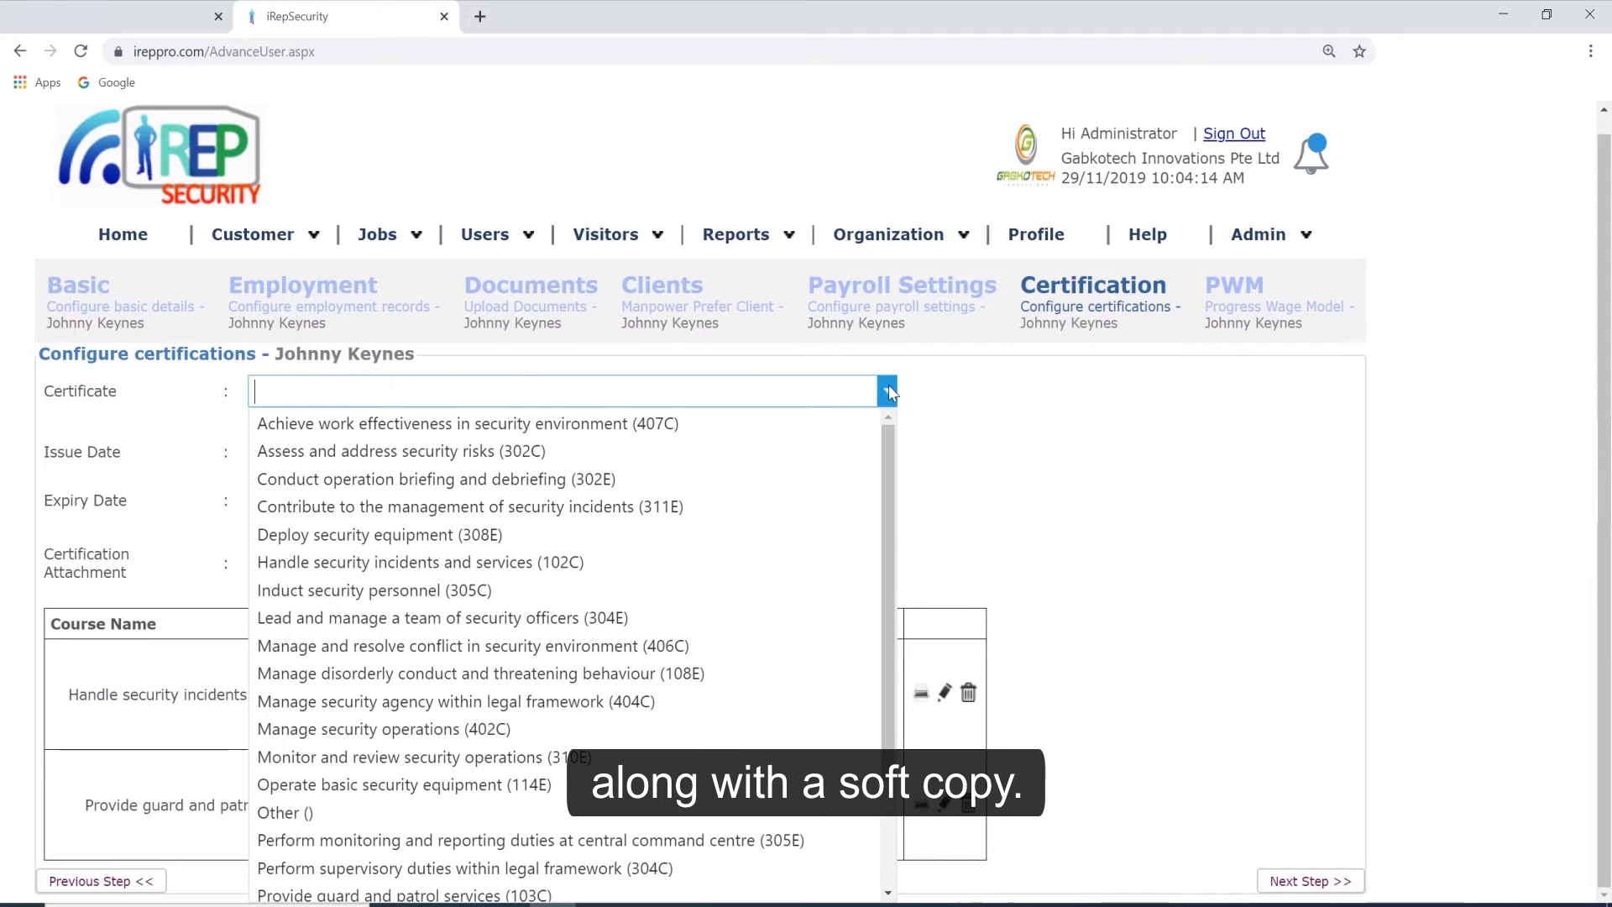
click(888, 391)
click(773, 684)
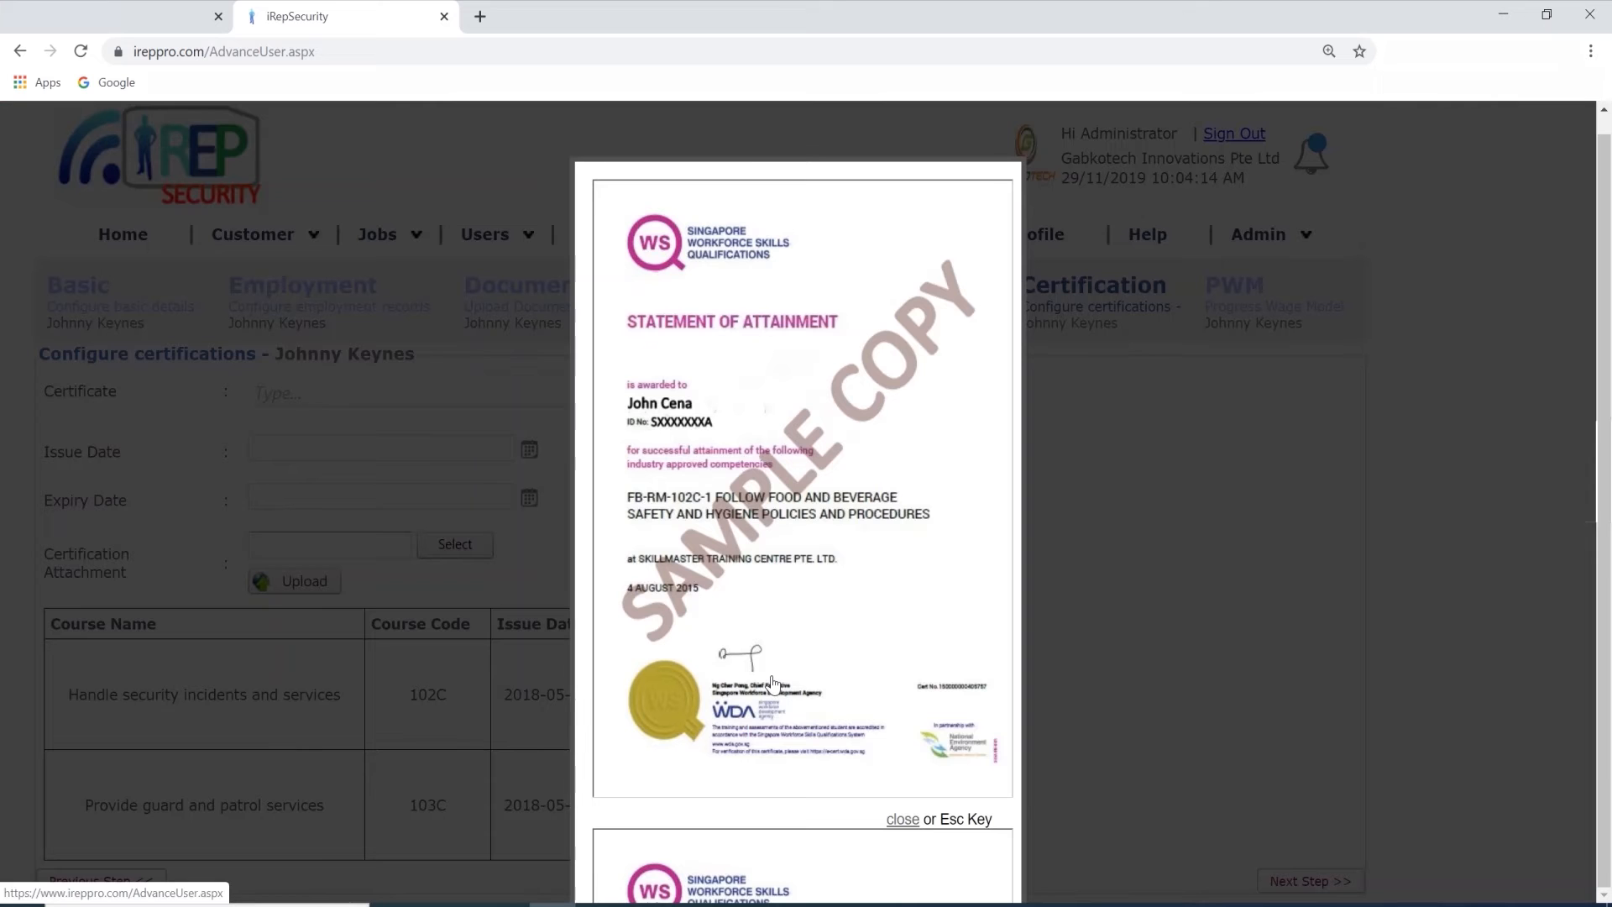
click(1118, 508)
click(1223, 299)
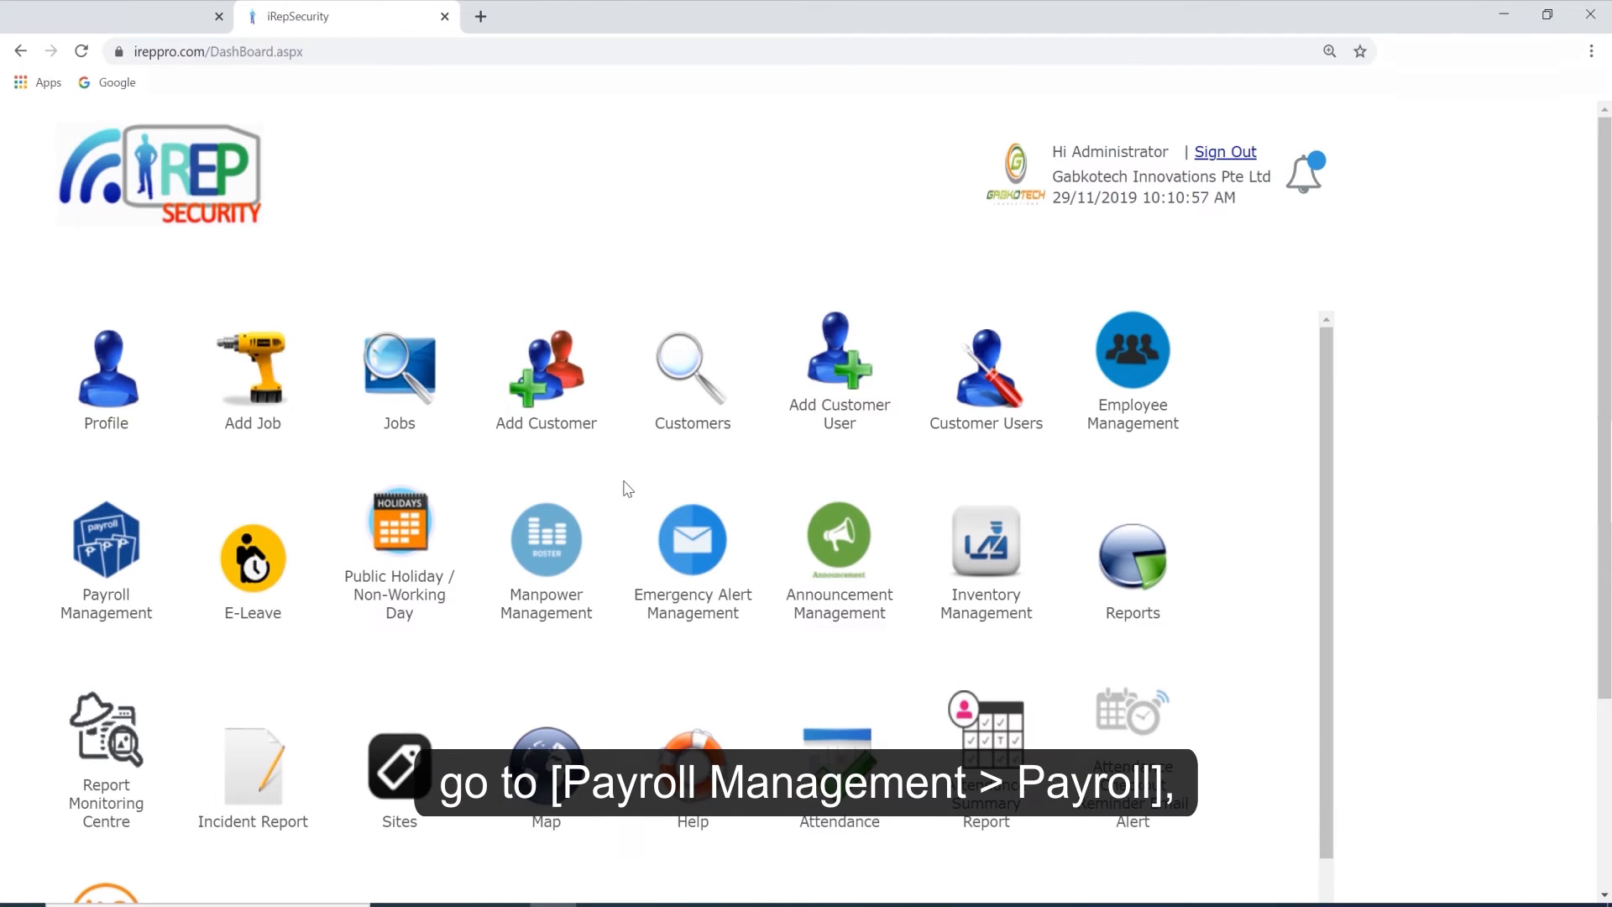
Open the payroll list in Payroll Management and search for payrolls of any status from 29/8/2018 to 29/12/2019.
click(104, 553)
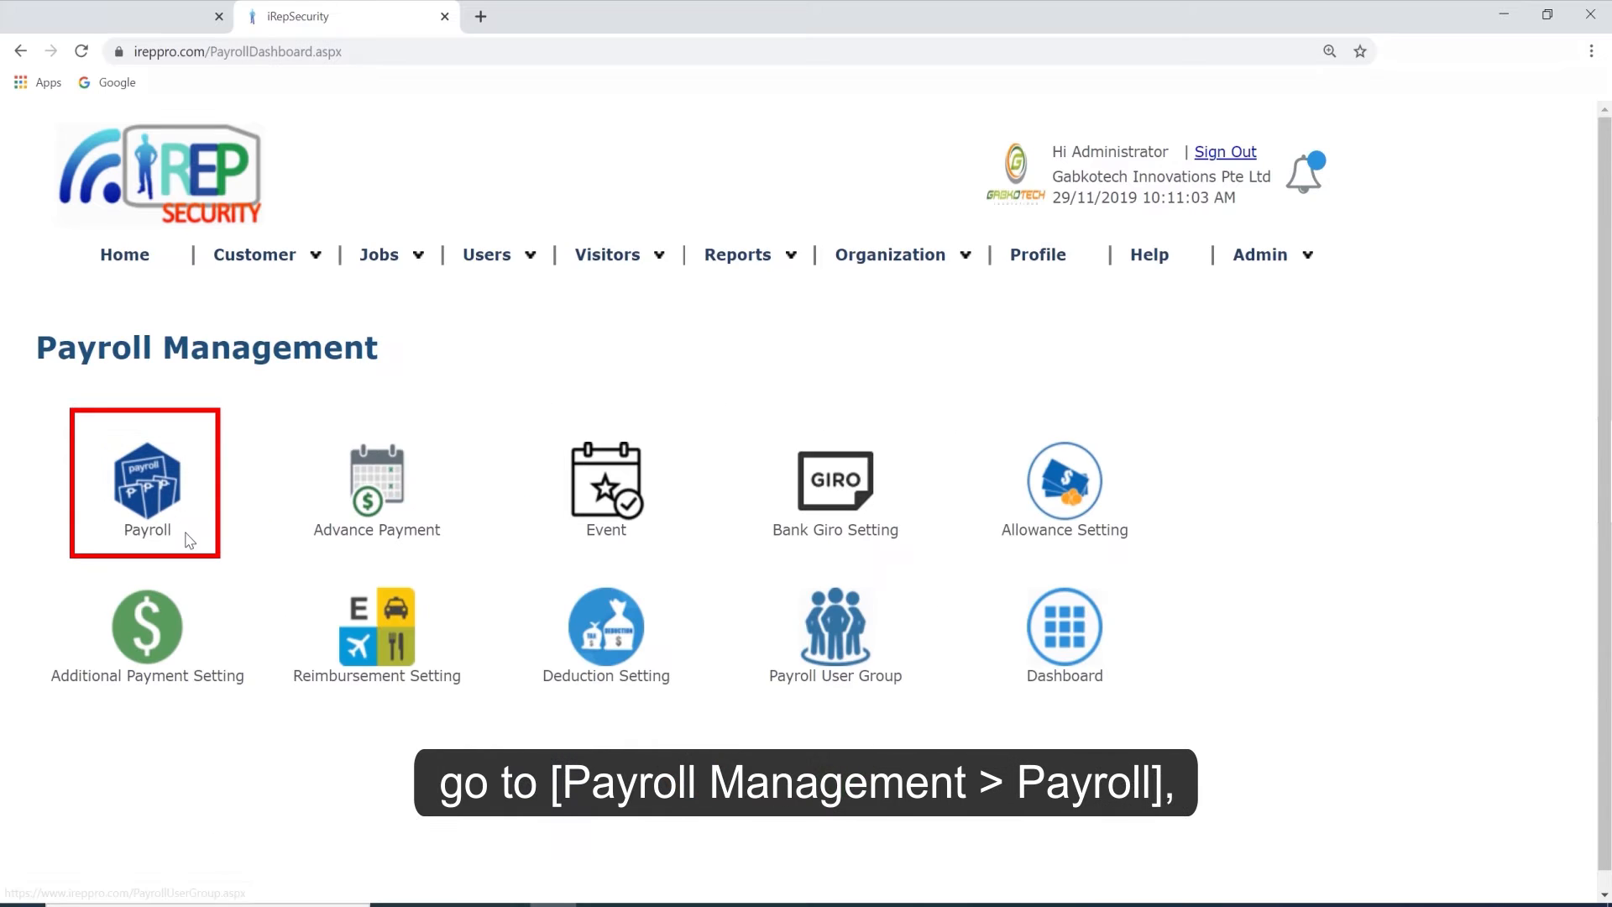
click(164, 525)
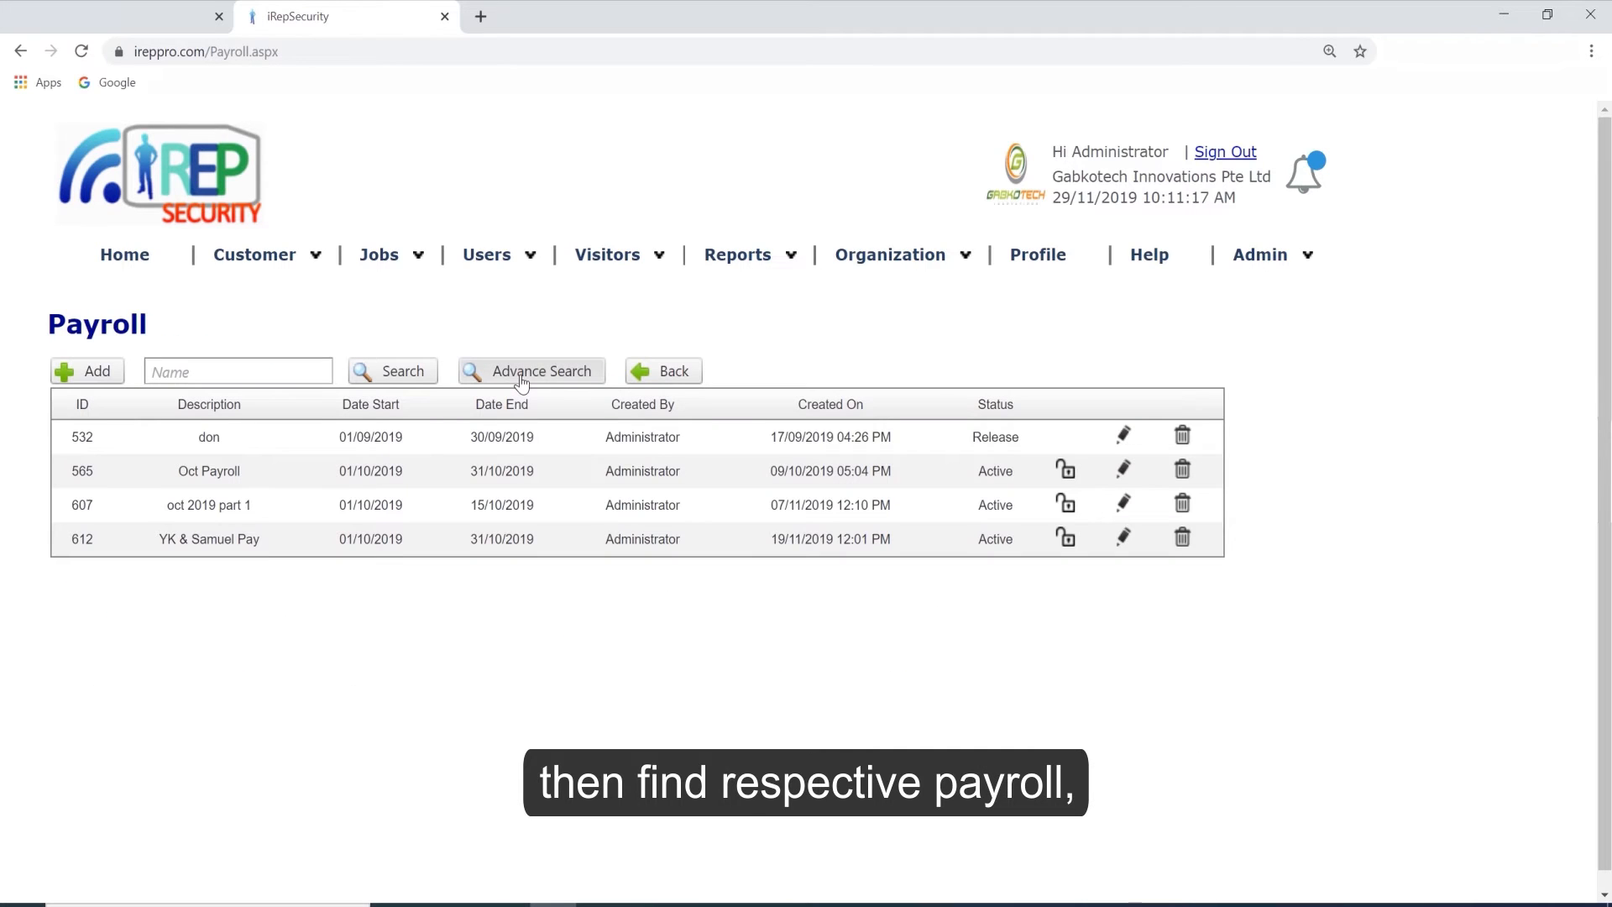
click(521, 380)
triple_click(850, 431)
click(860, 429)
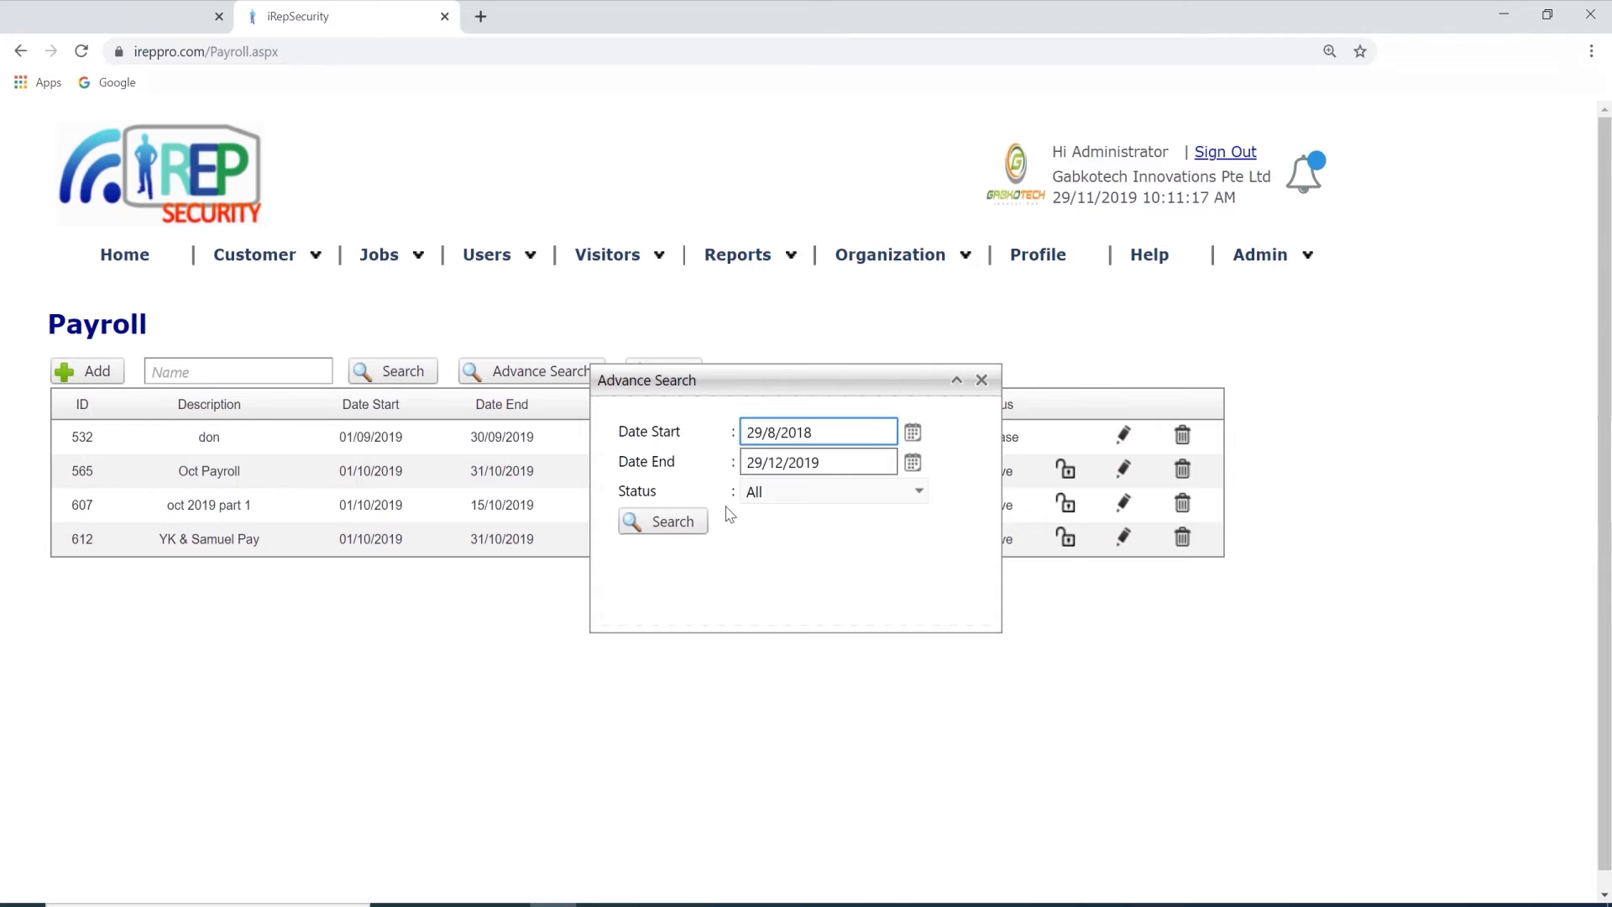
click(660, 522)
Open the AUG PAYSLIP (BEDOK POINT) payroll for editing and open the second listed staff member's payroll record.
click(1125, 540)
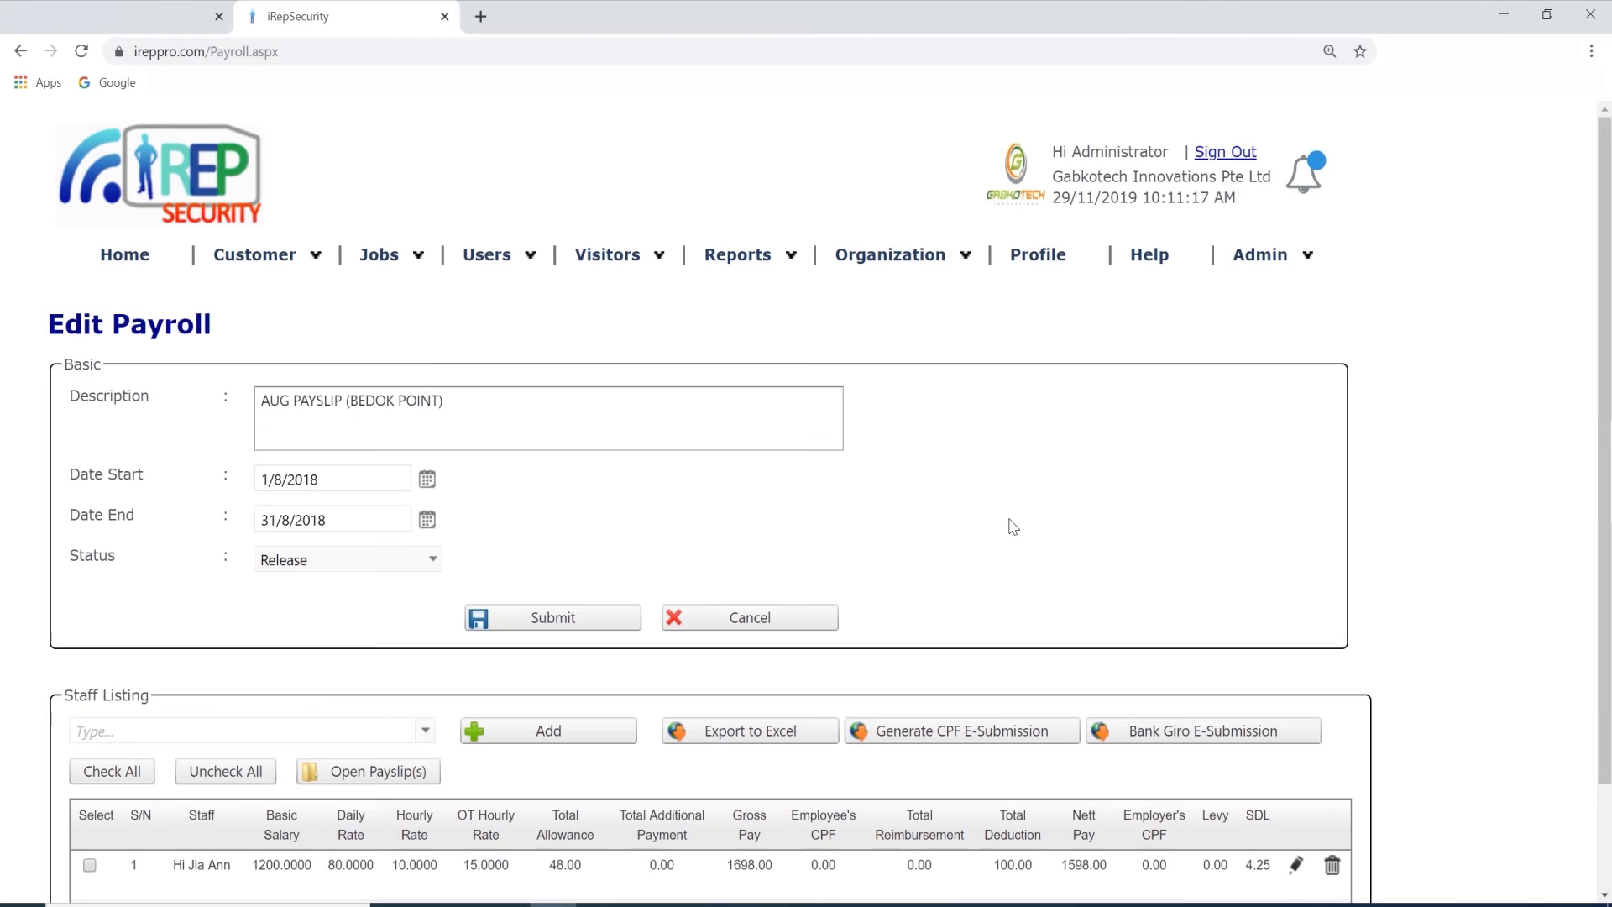
scroll(1166, 525, down, 1)
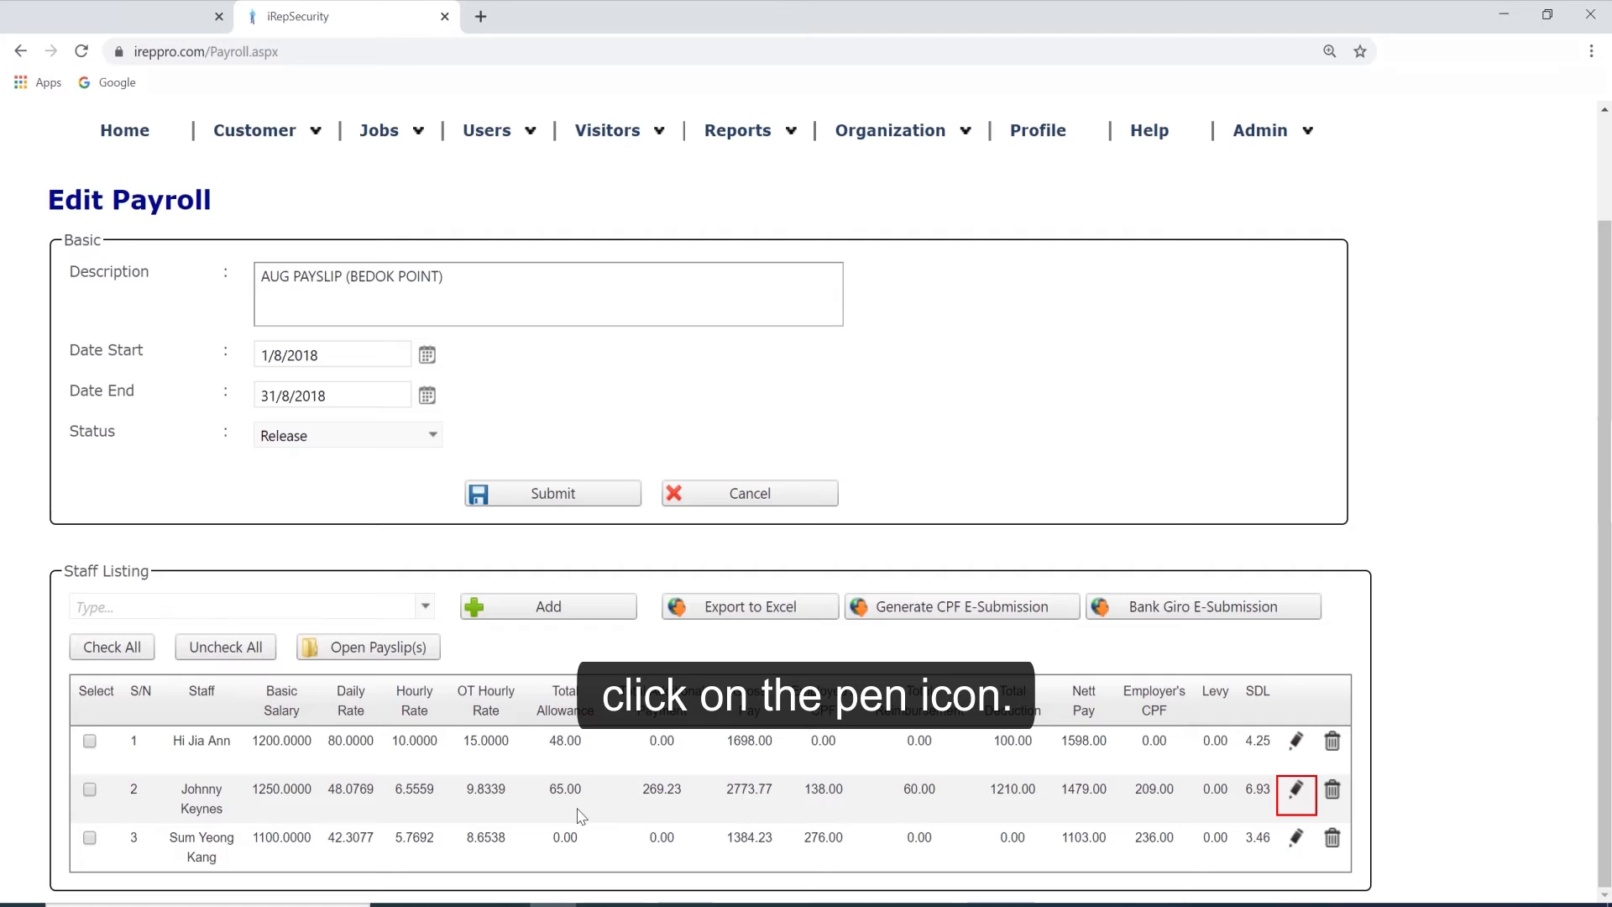
click(1295, 790)
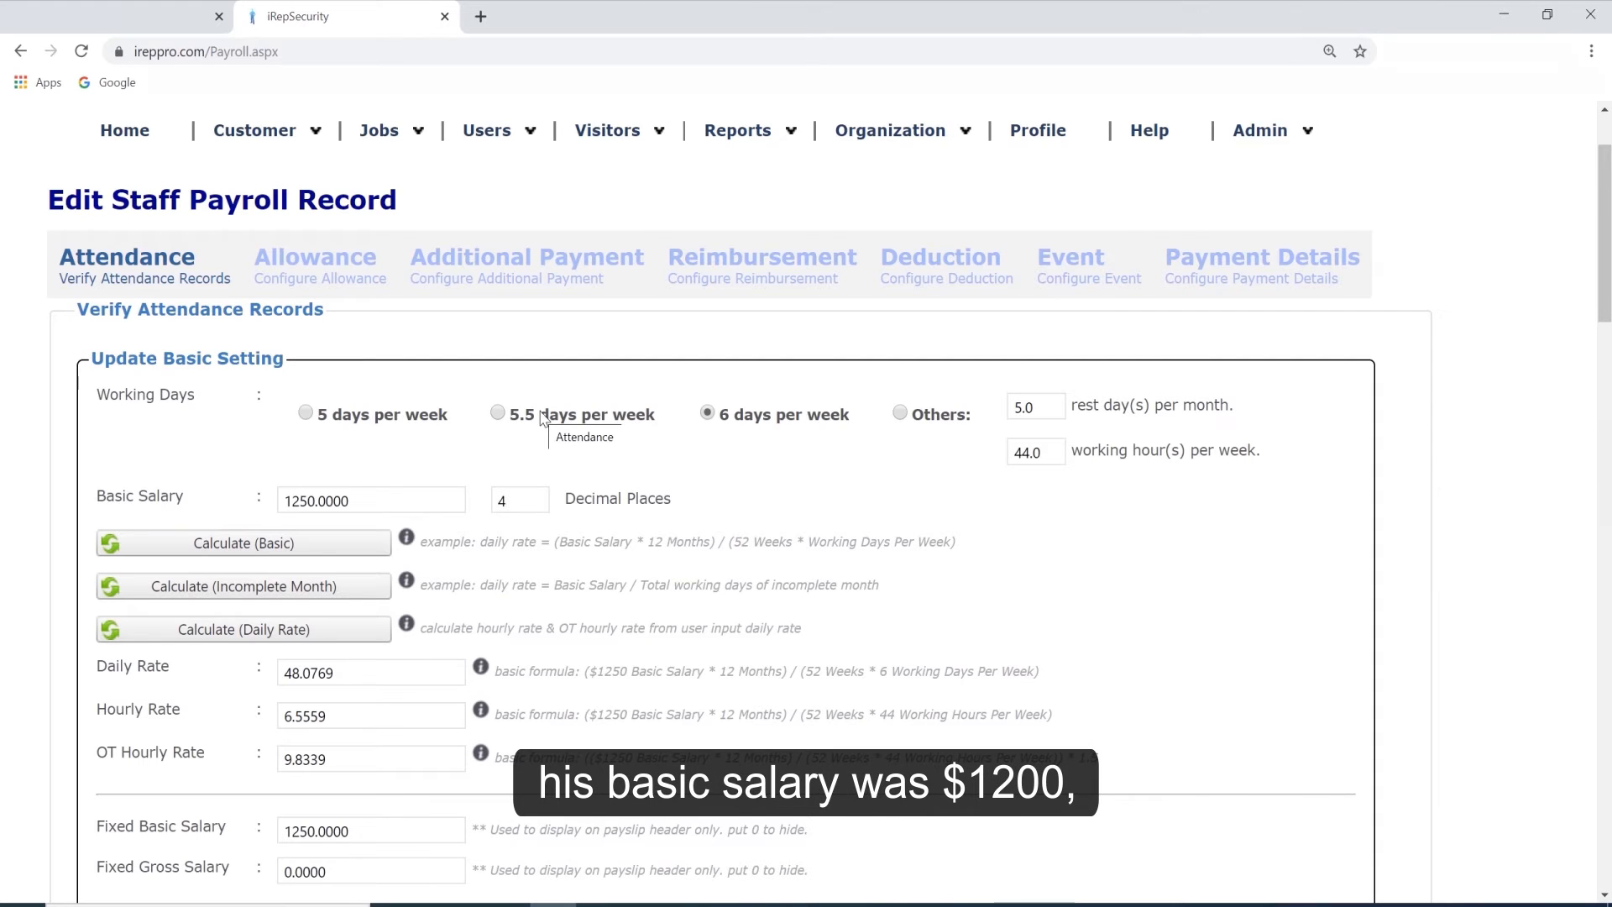
Set the Basic Salary to 1200 in the staff payroll record and recalculate the rates with the basic formula.
double_click(388, 498)
text(1200)
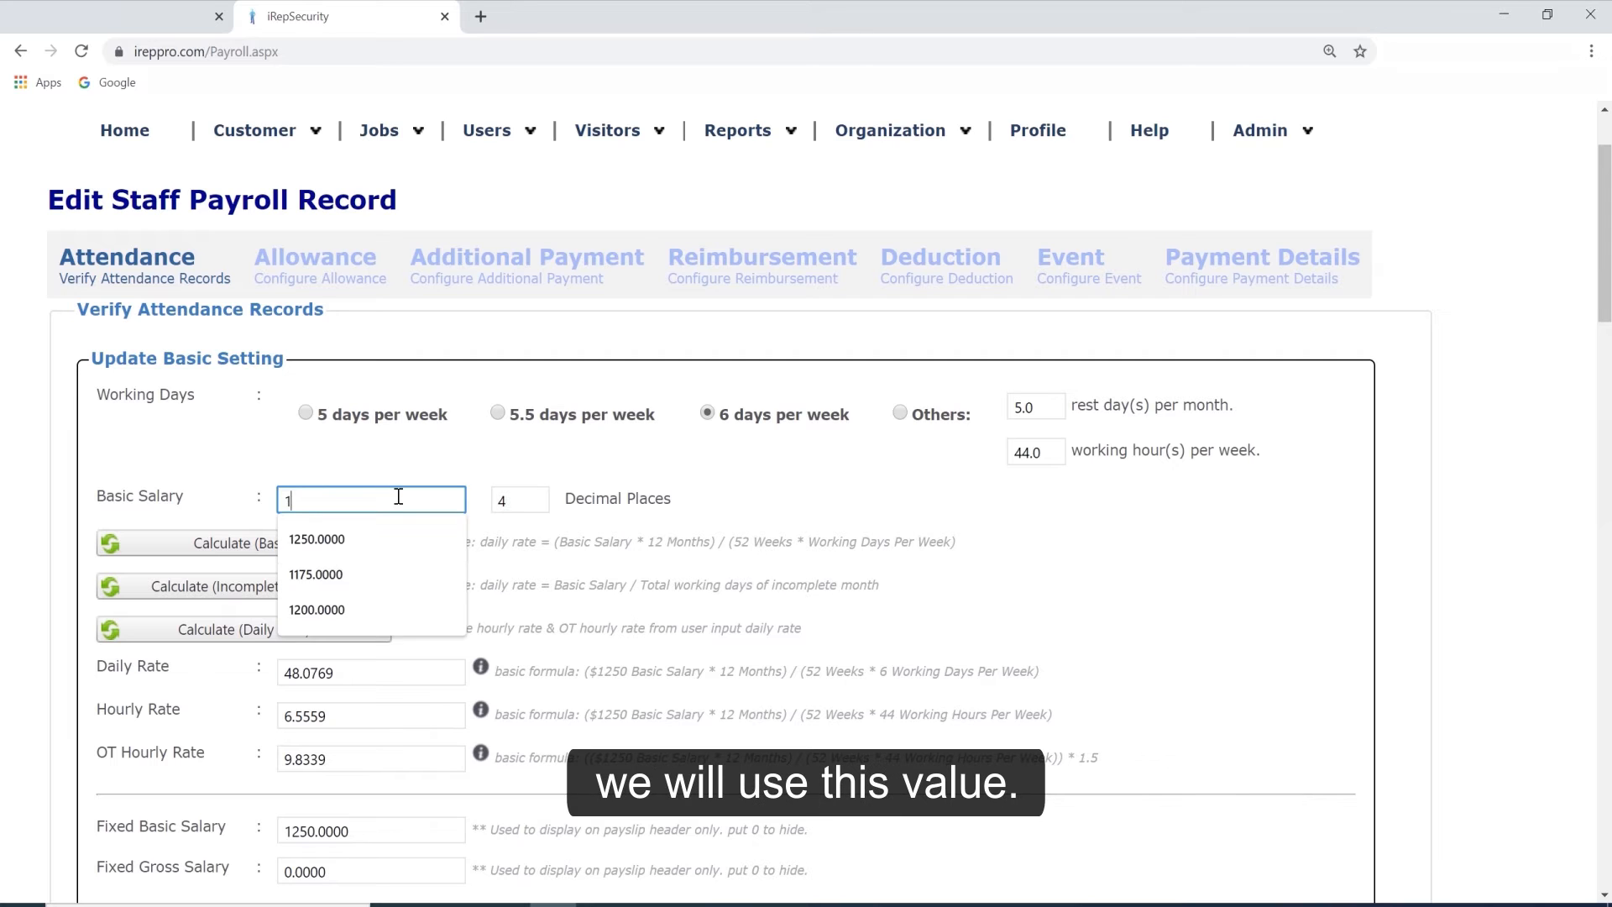
click(475, 466)
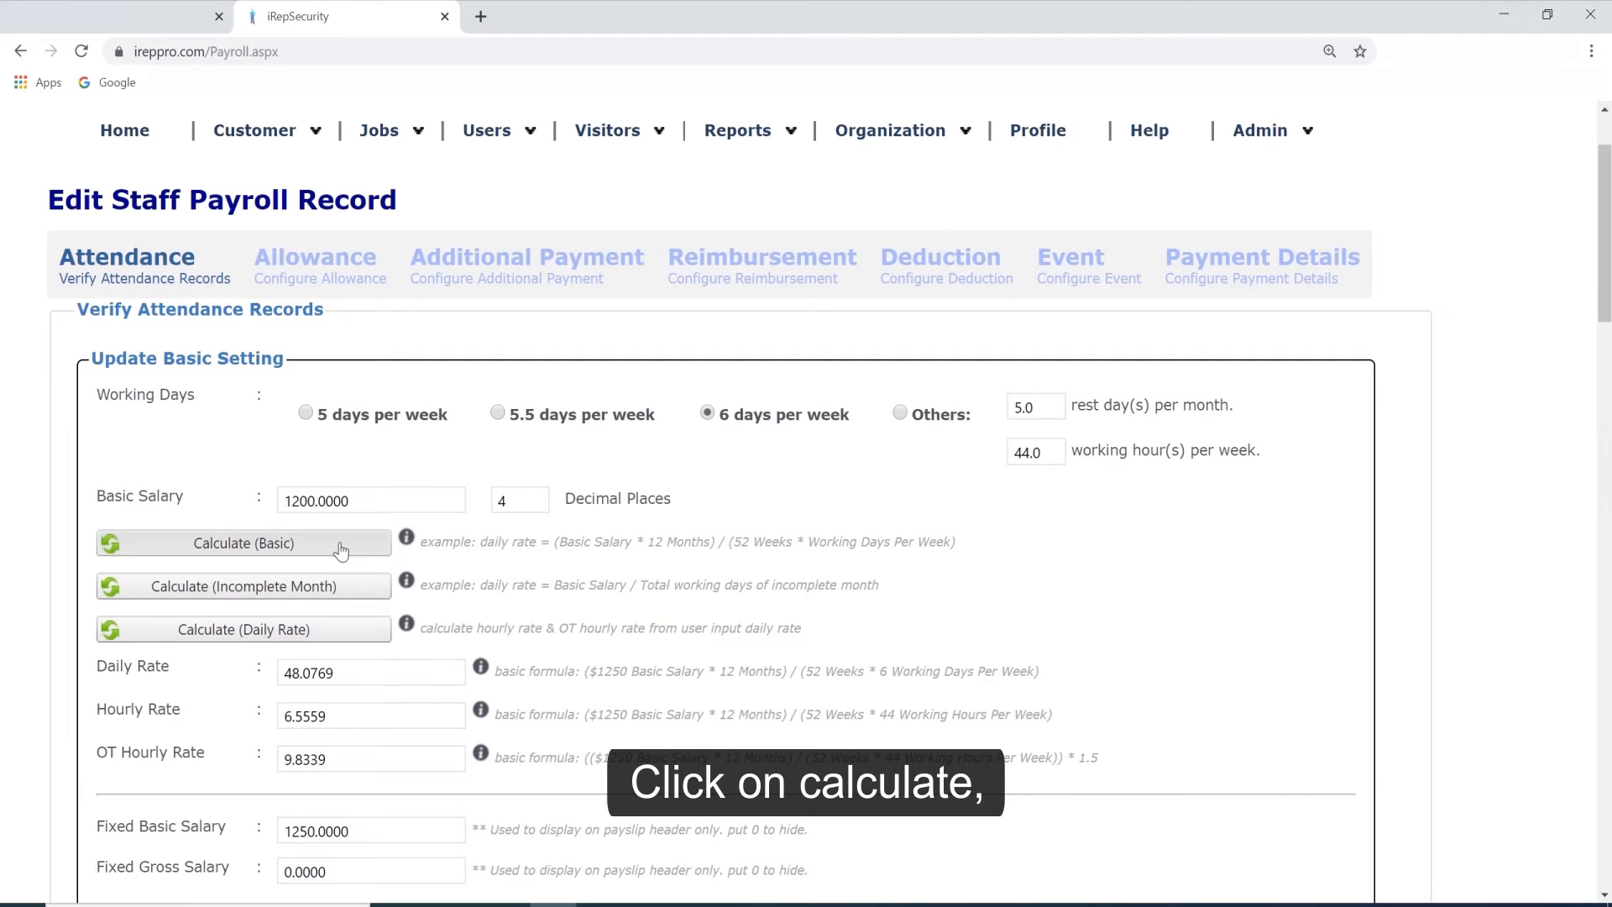
click(244, 542)
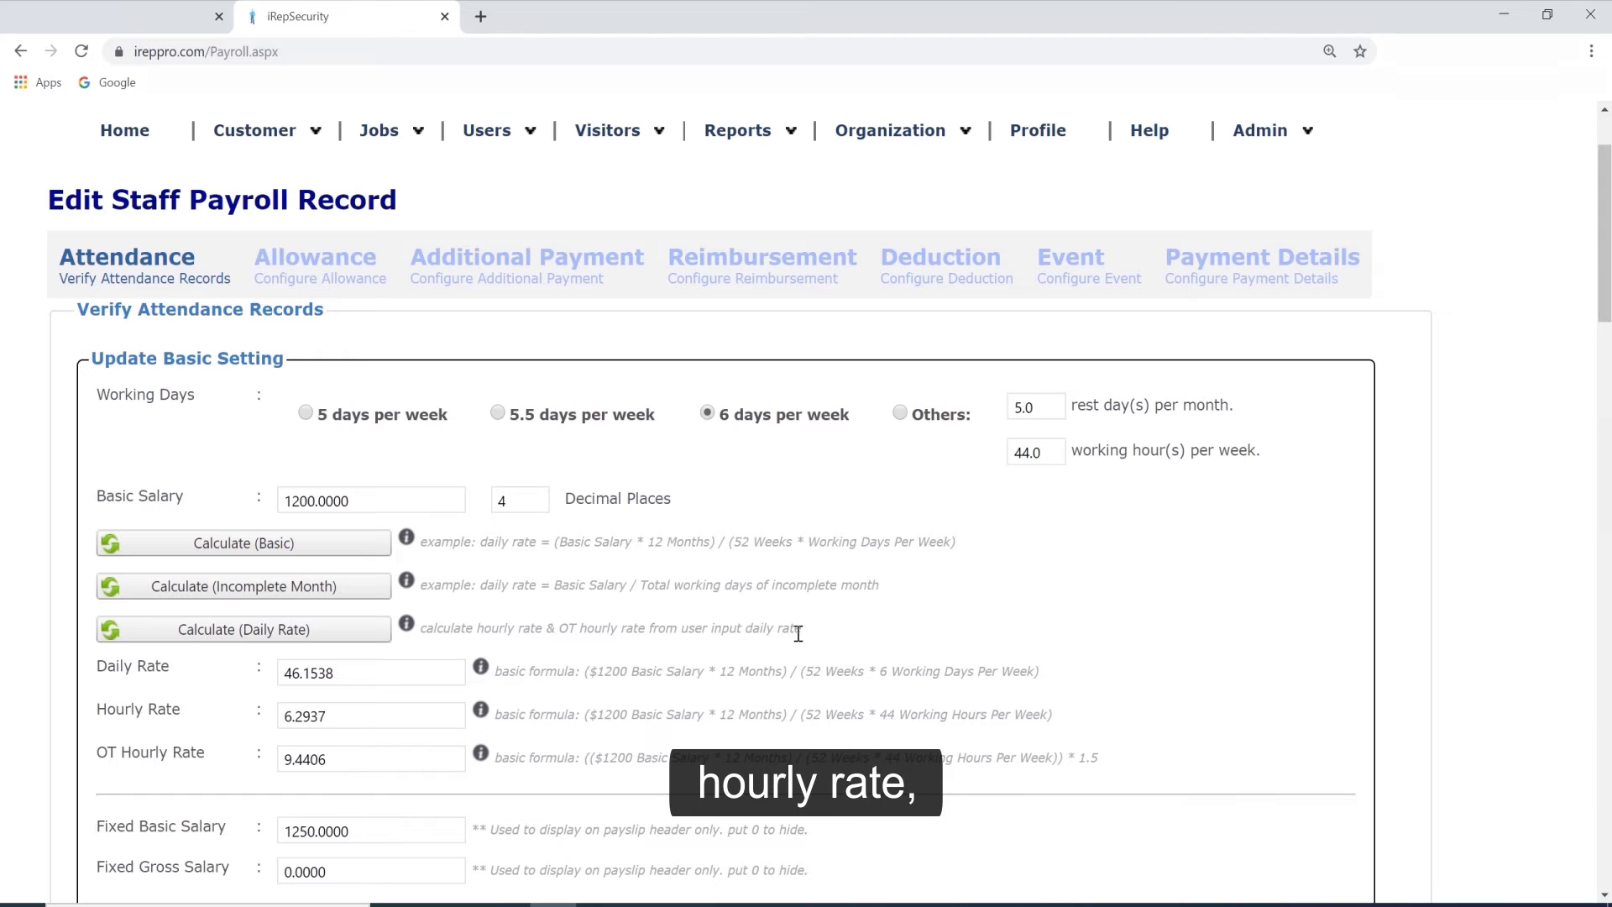
Set the Fixed Basic Salary to 1200 and save the payroll record's basic settings.
scroll(796, 634, down, 3)
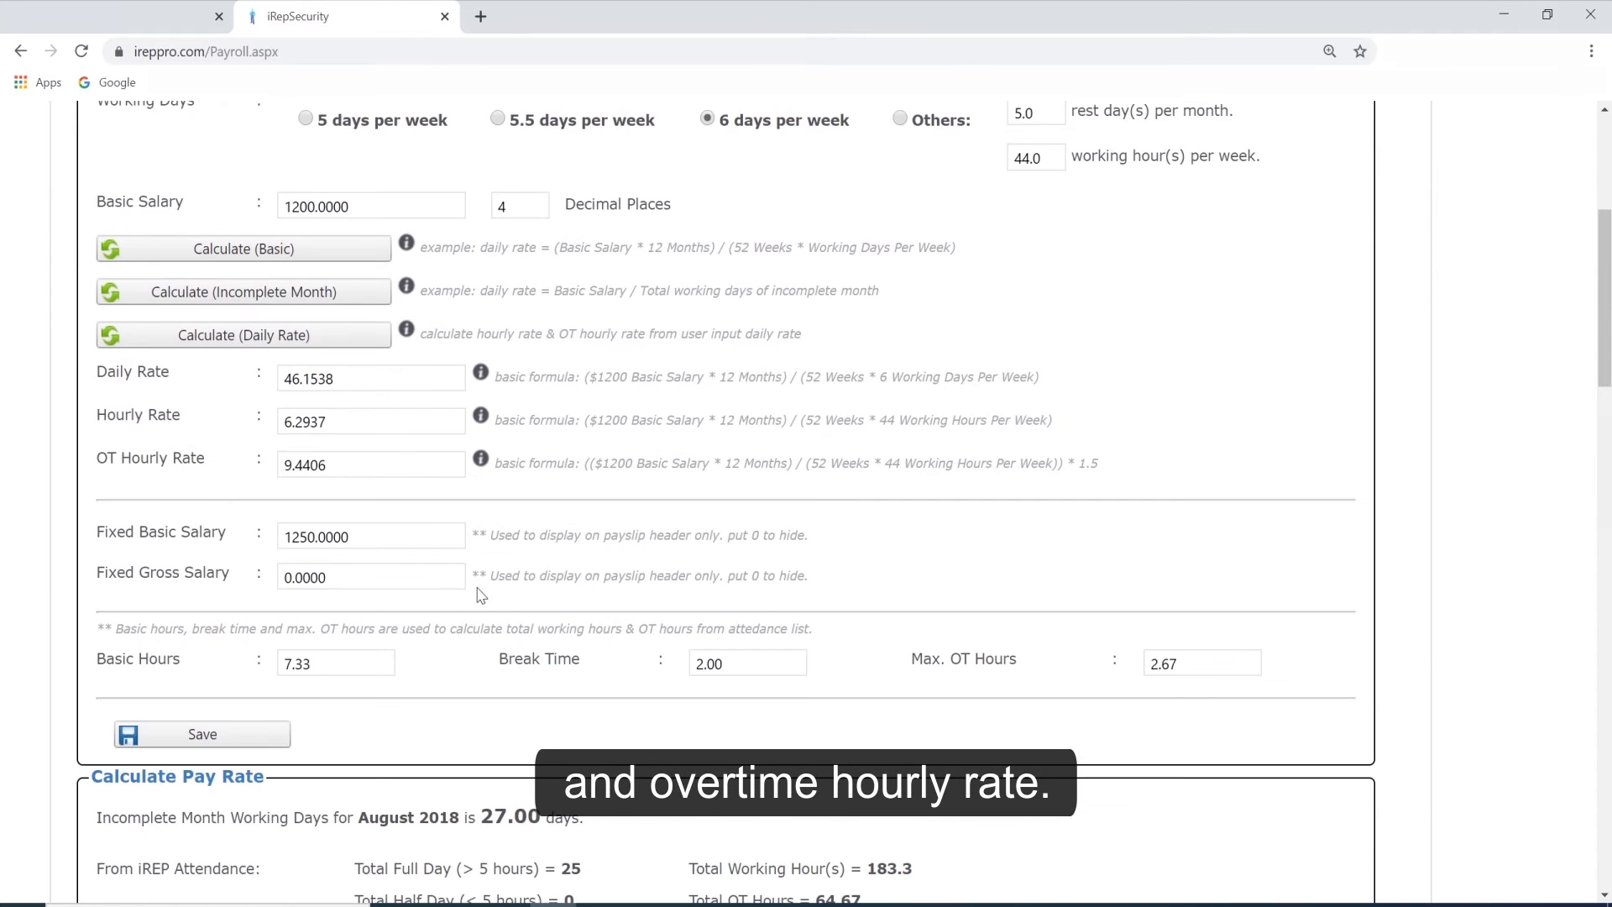
click(389, 540)
double_click(388, 539)
text(1200)
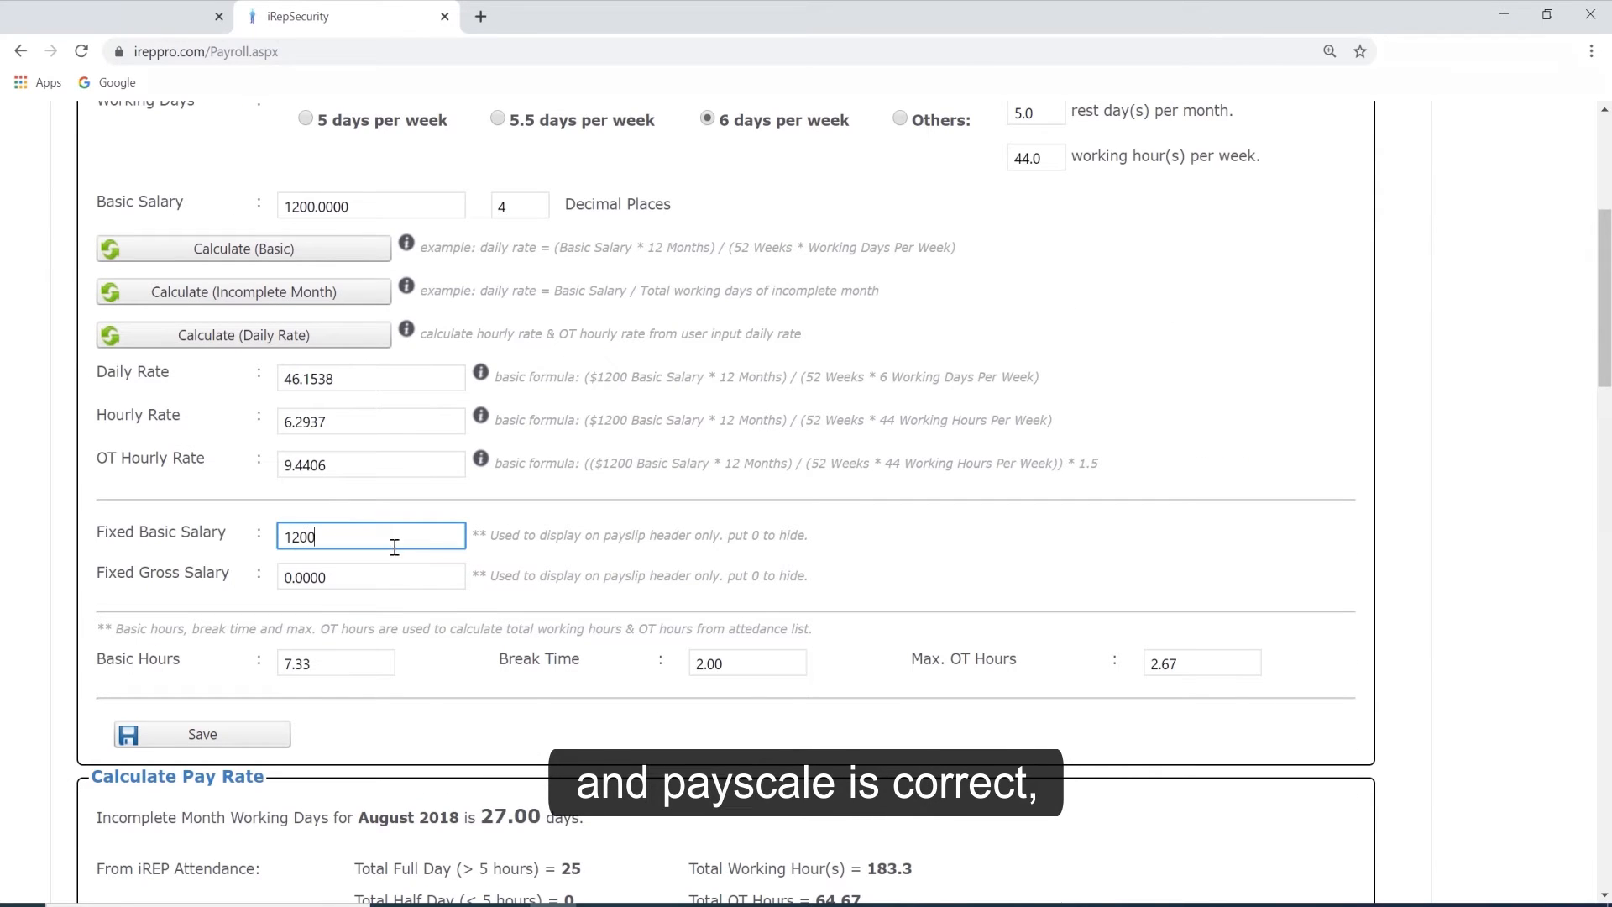
click(553, 521)
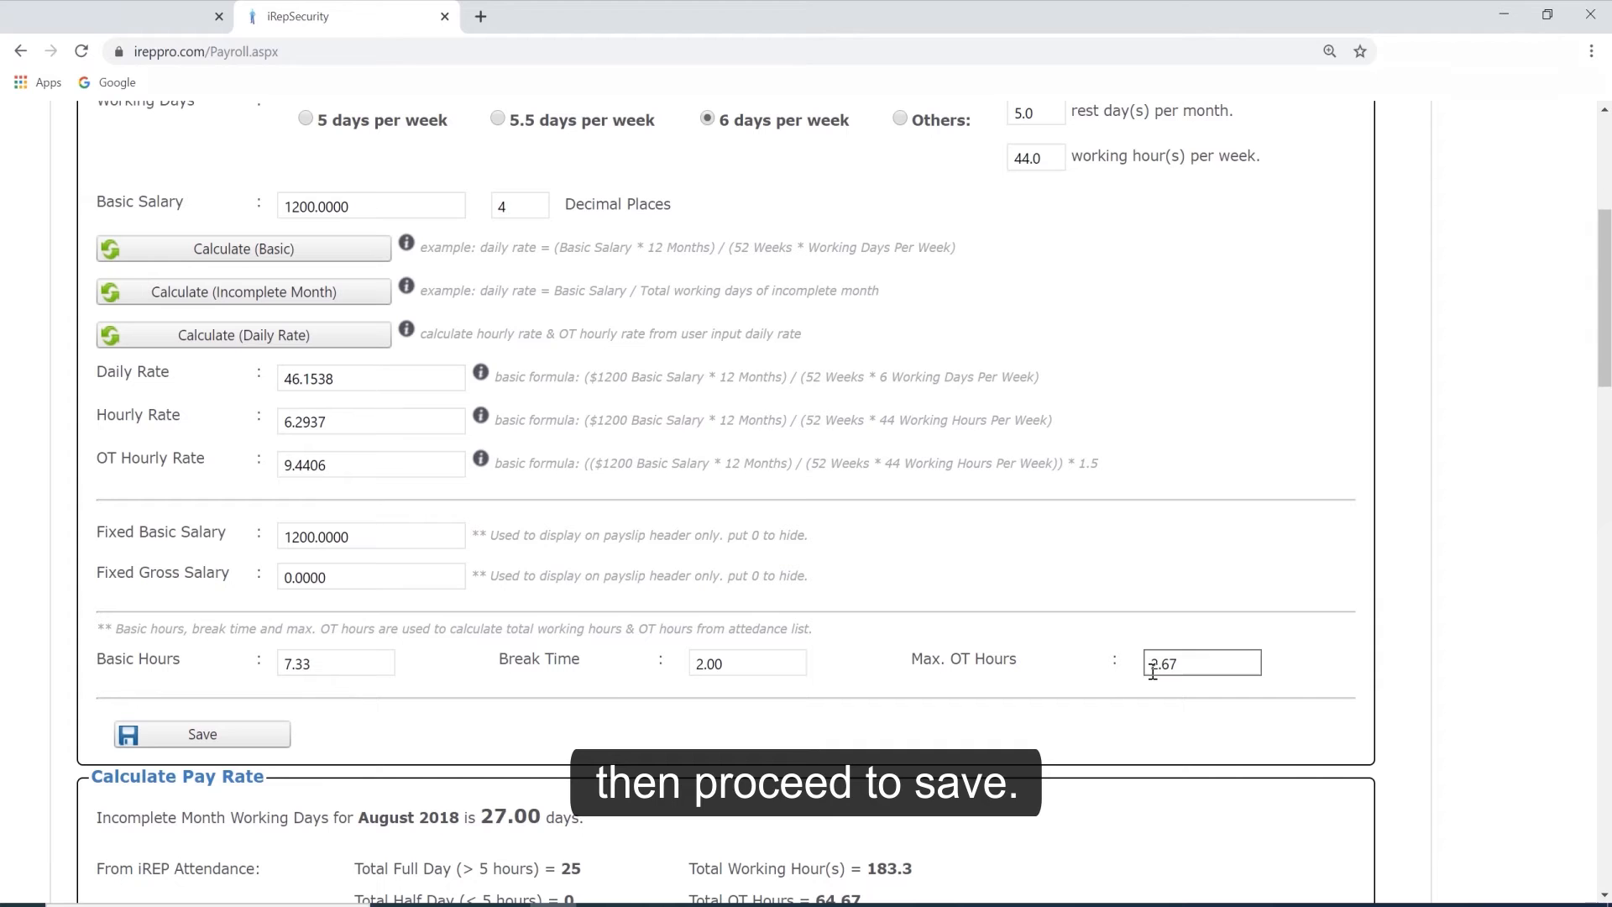
click(284, 736)
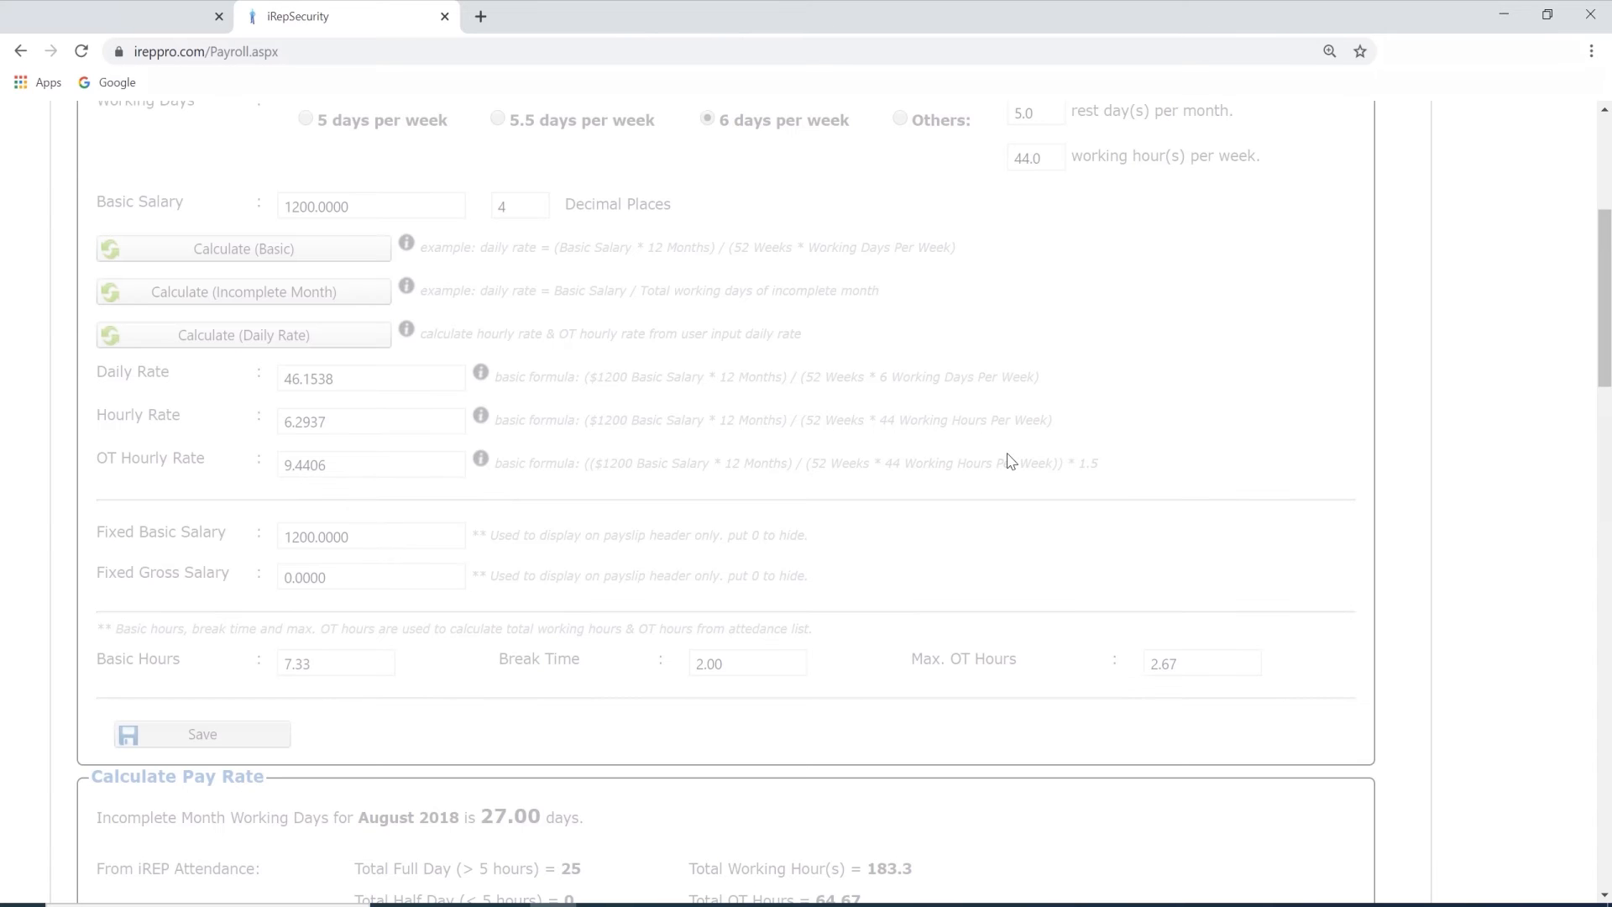
click(710, 558)
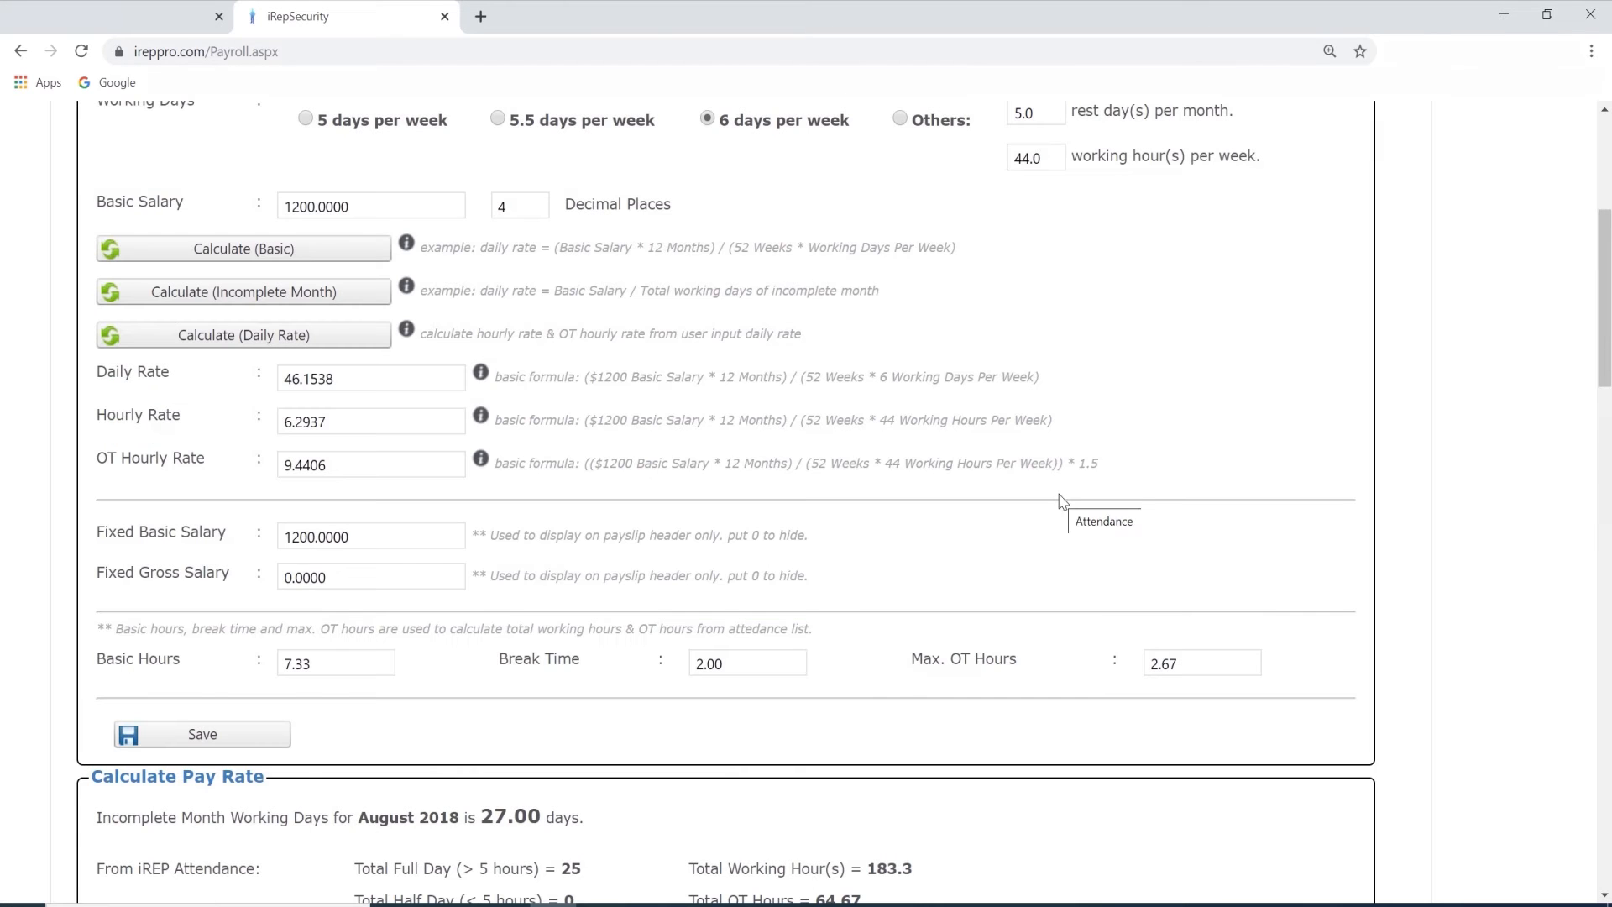
Reload the iREP attendance results into the pay summary and review the pay breakdown and August 2018 attendance records.
scroll(1060, 501, down, 5)
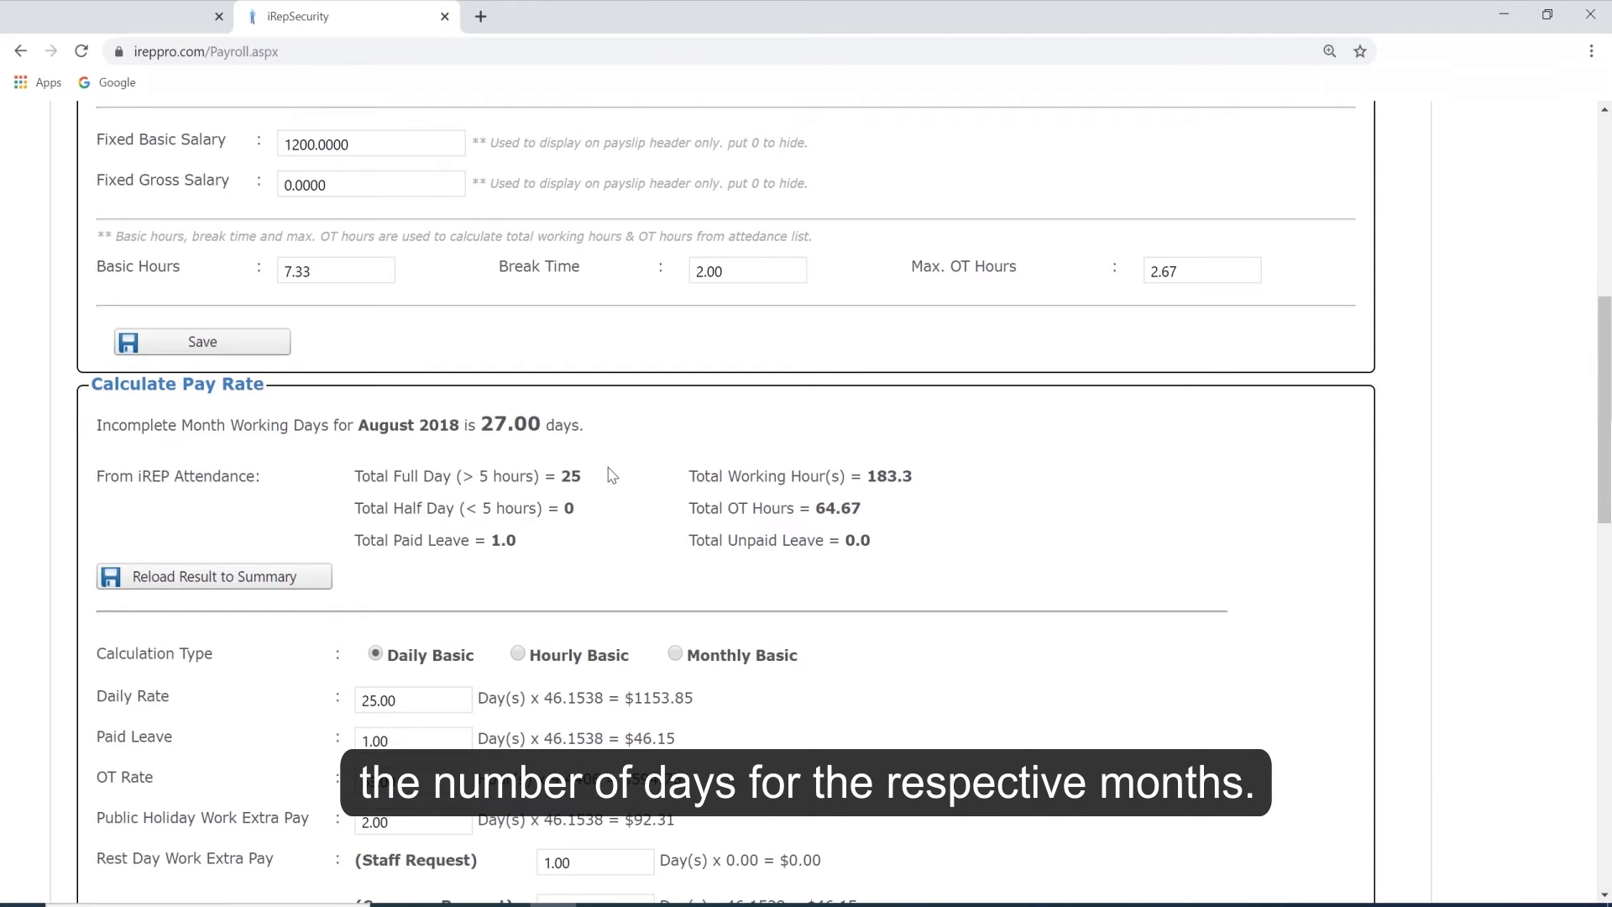
click(225, 582)
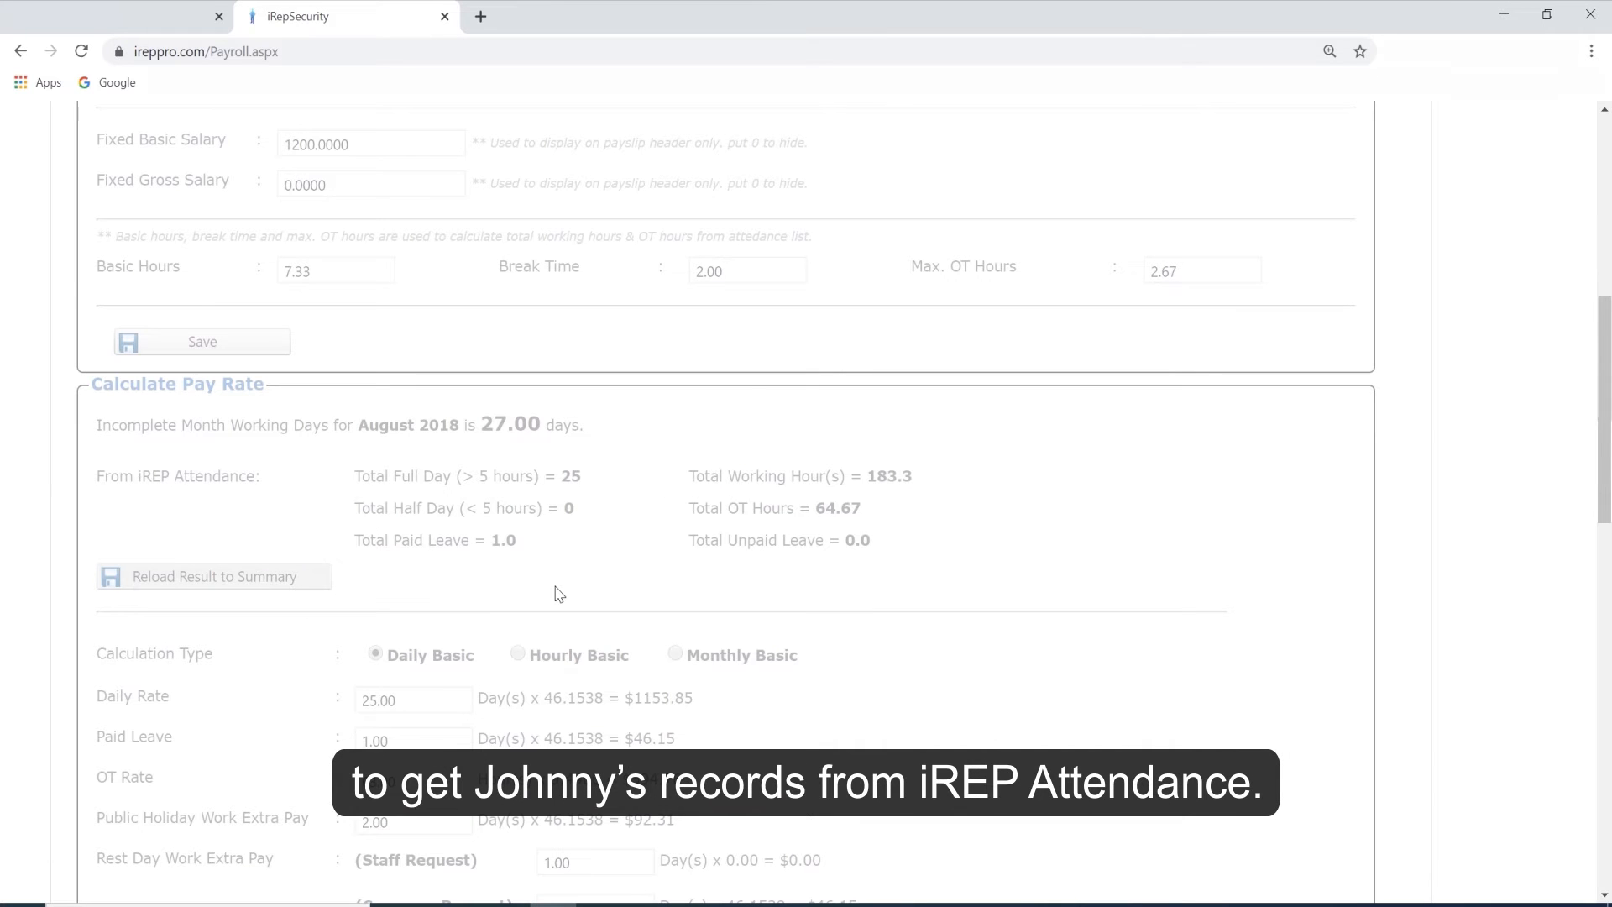
scroll(849, 460, down, 13)
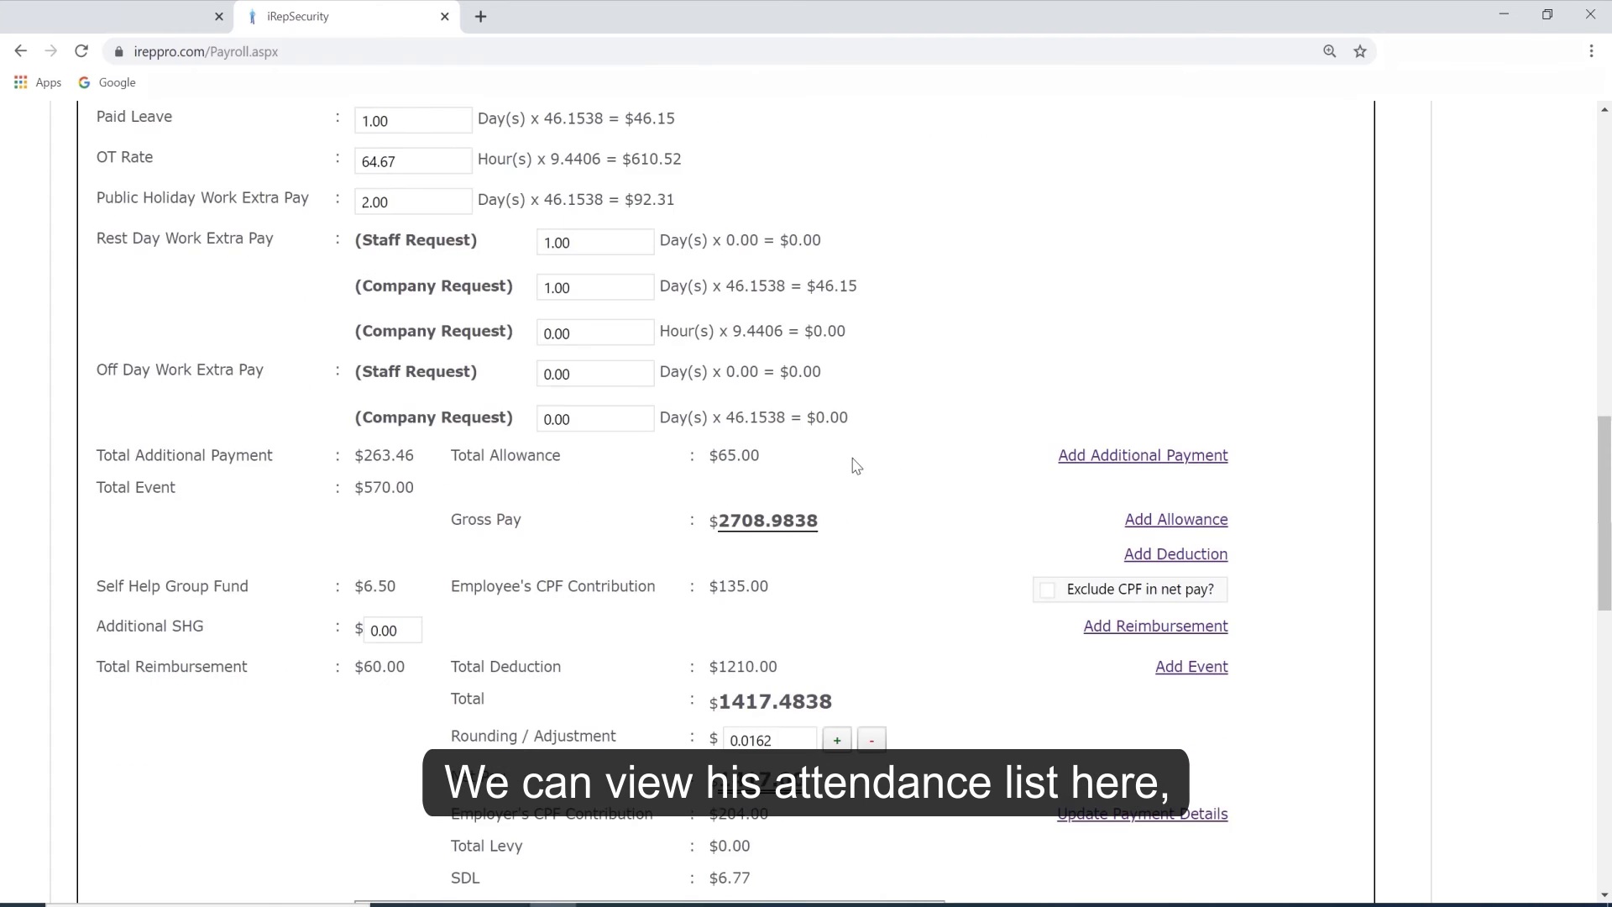
scroll(849, 460, down, 7)
scroll(849, 460, up, 3)
scroll(849, 460, down, 1)
scroll(850, 461, up, 3)
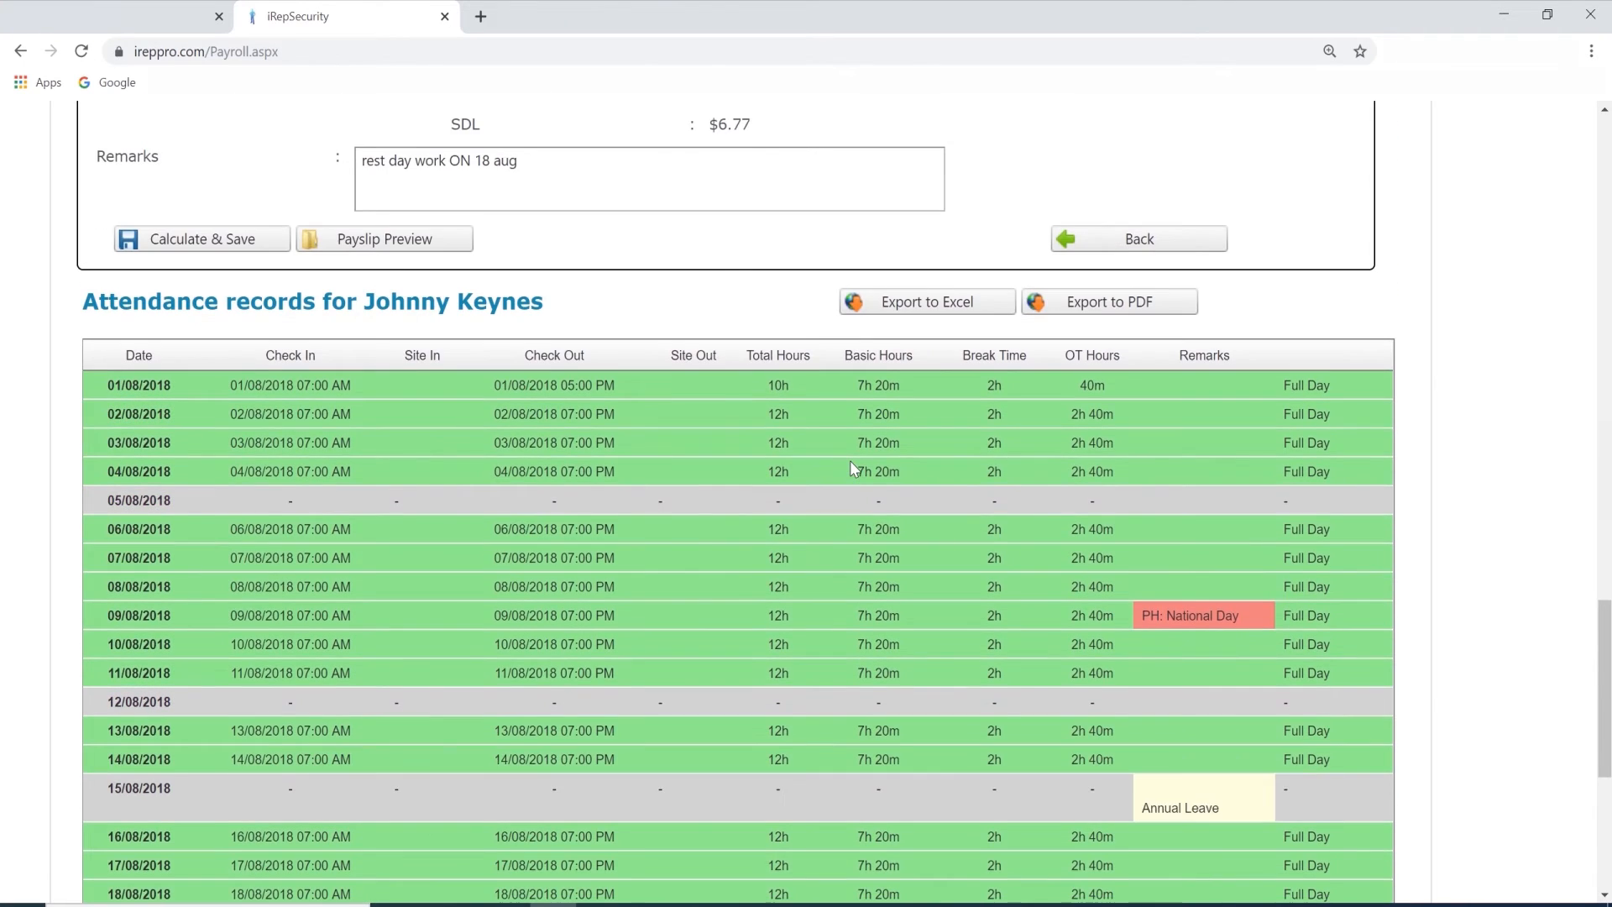
scroll(850, 462, up, 5)
scroll(951, 647, up, 7)
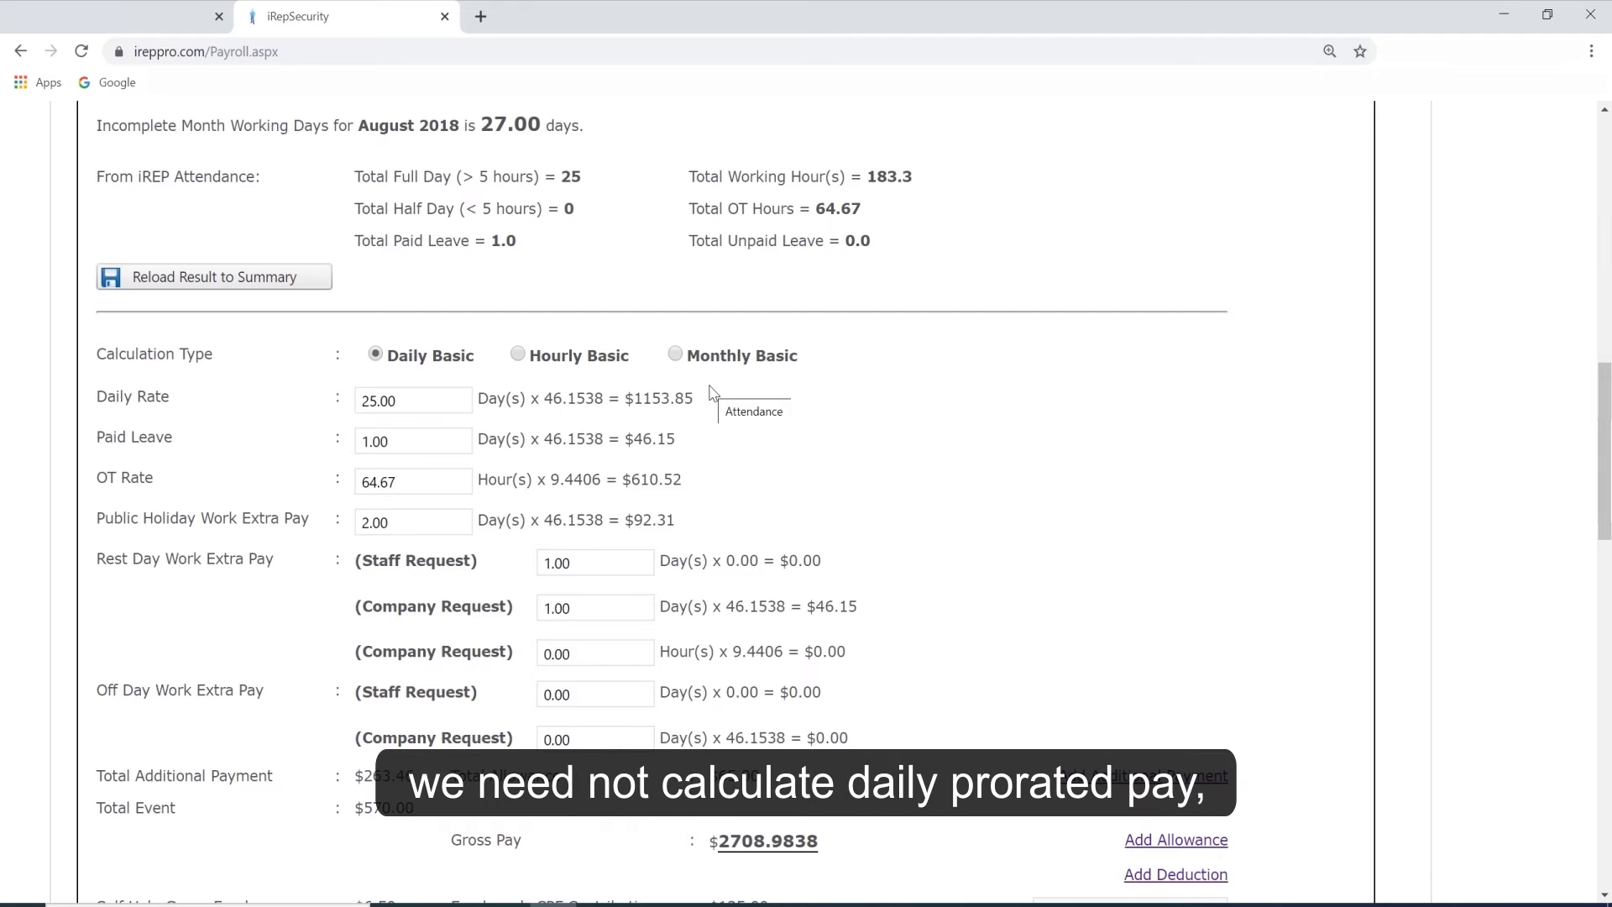
Compare the Monthly Basic and Daily Basic calculation types, keep Daily Basic, and check its values against the attendance list totals.
click(675, 354)
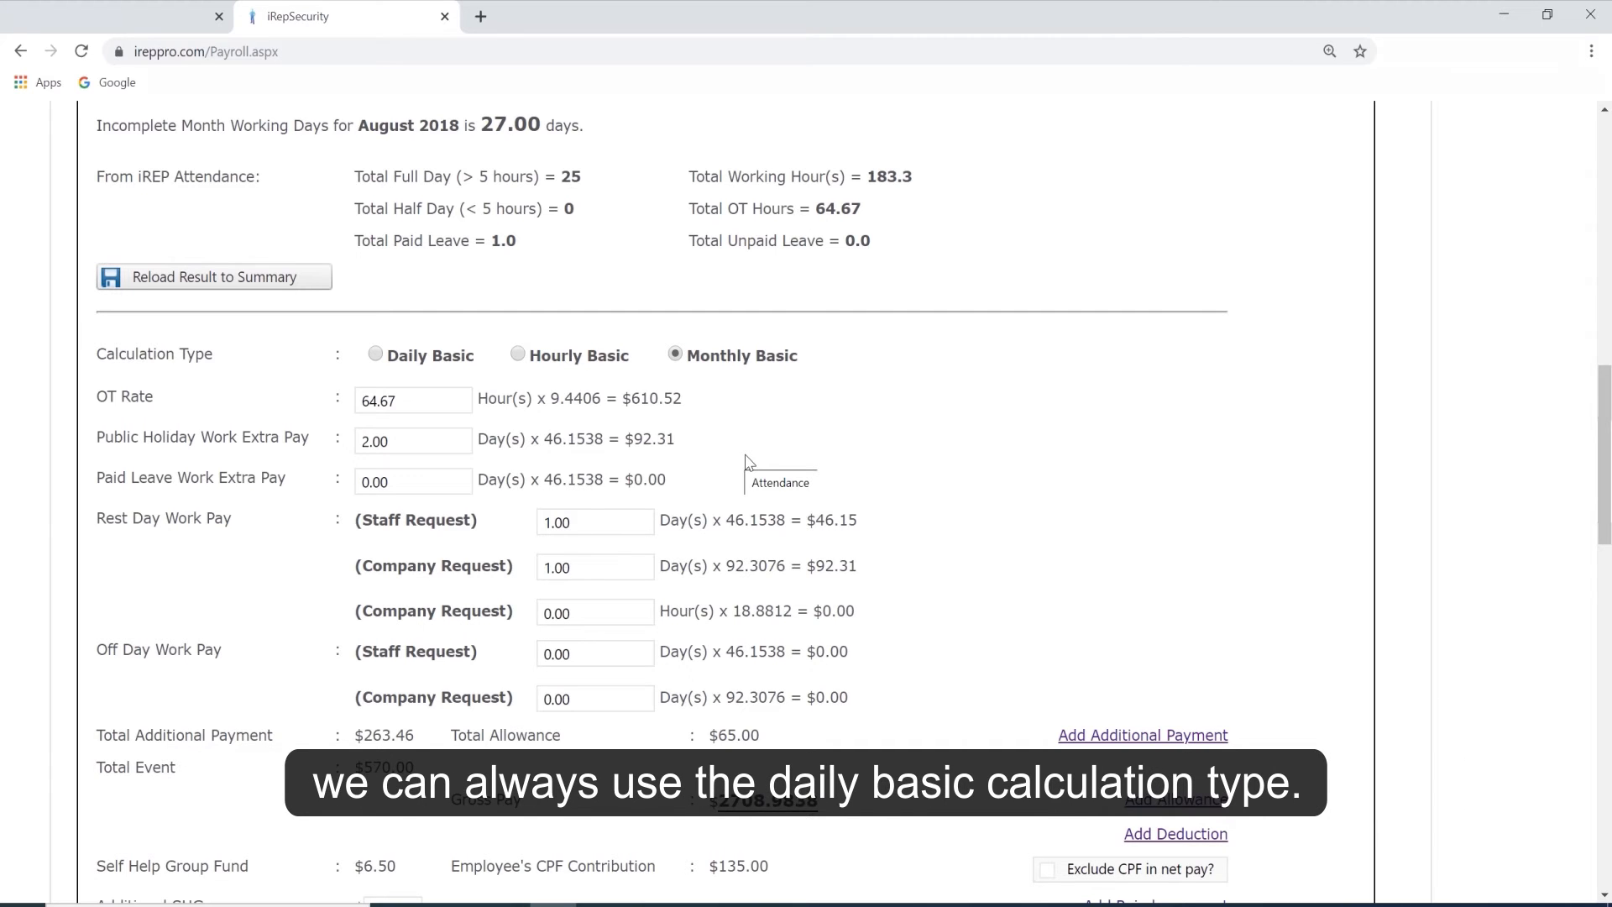
click(375, 354)
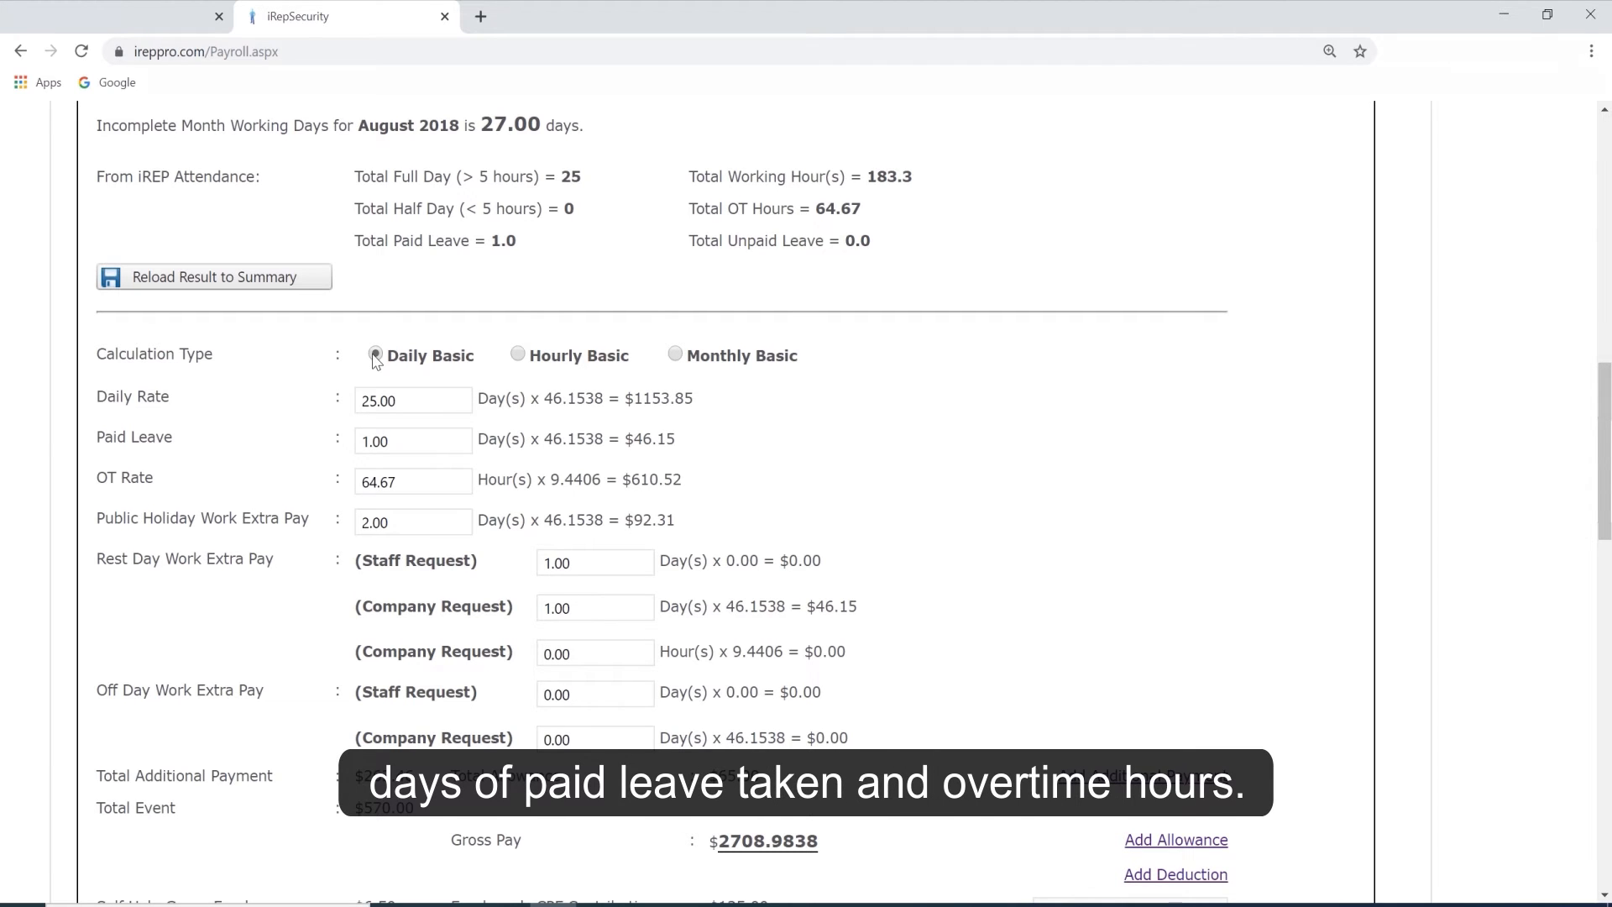
scroll(856, 477, down, 15)
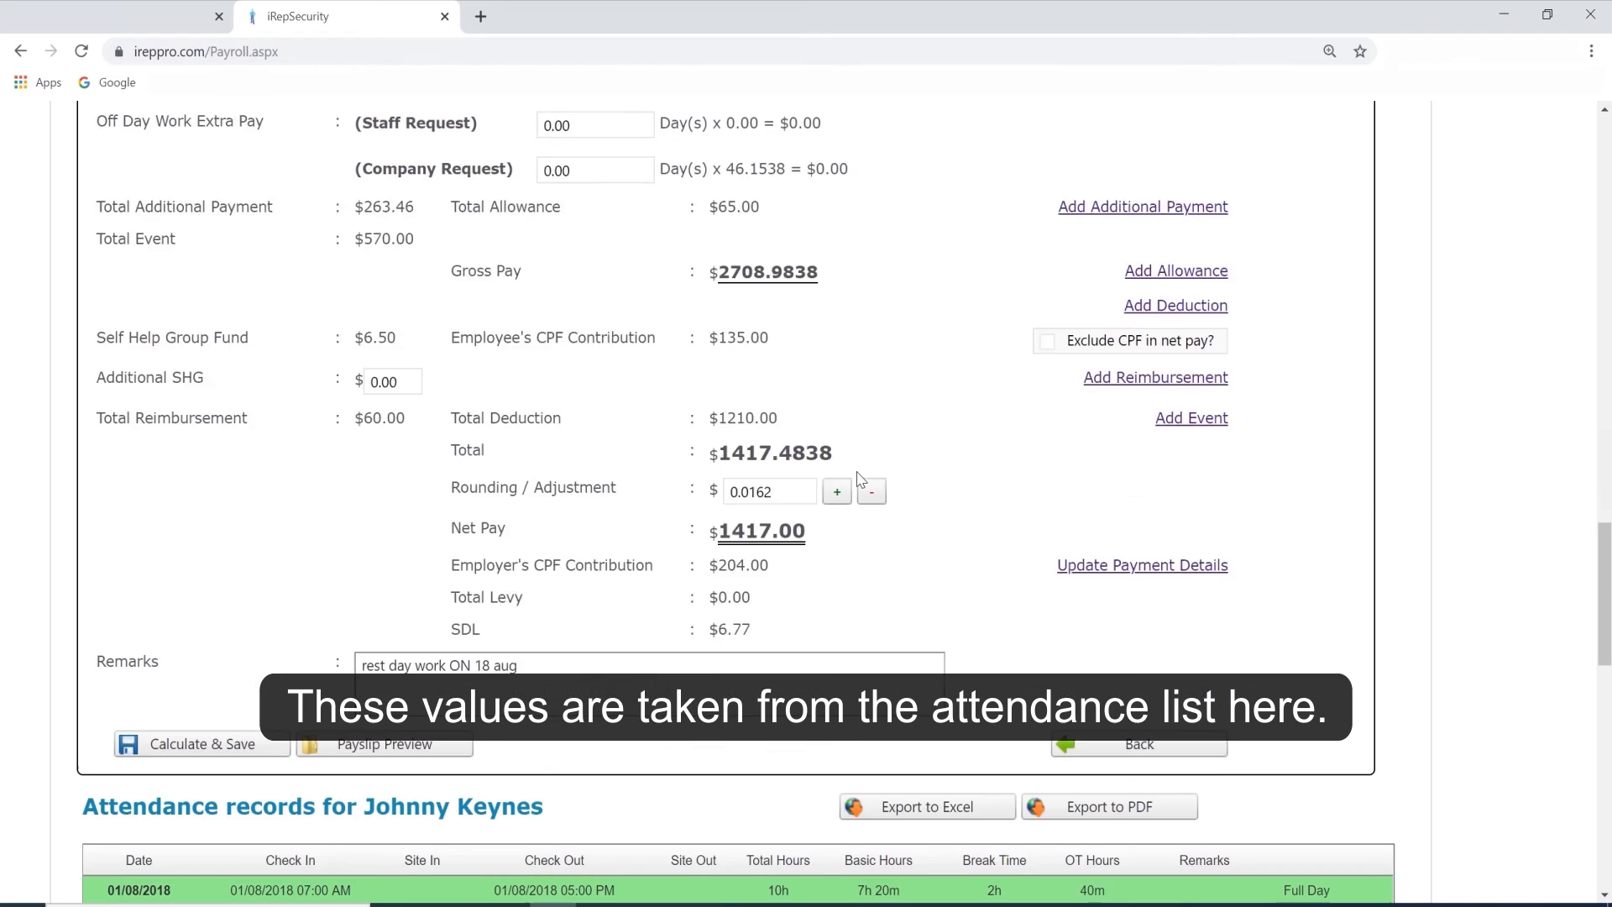
scroll(856, 471, down, 6)
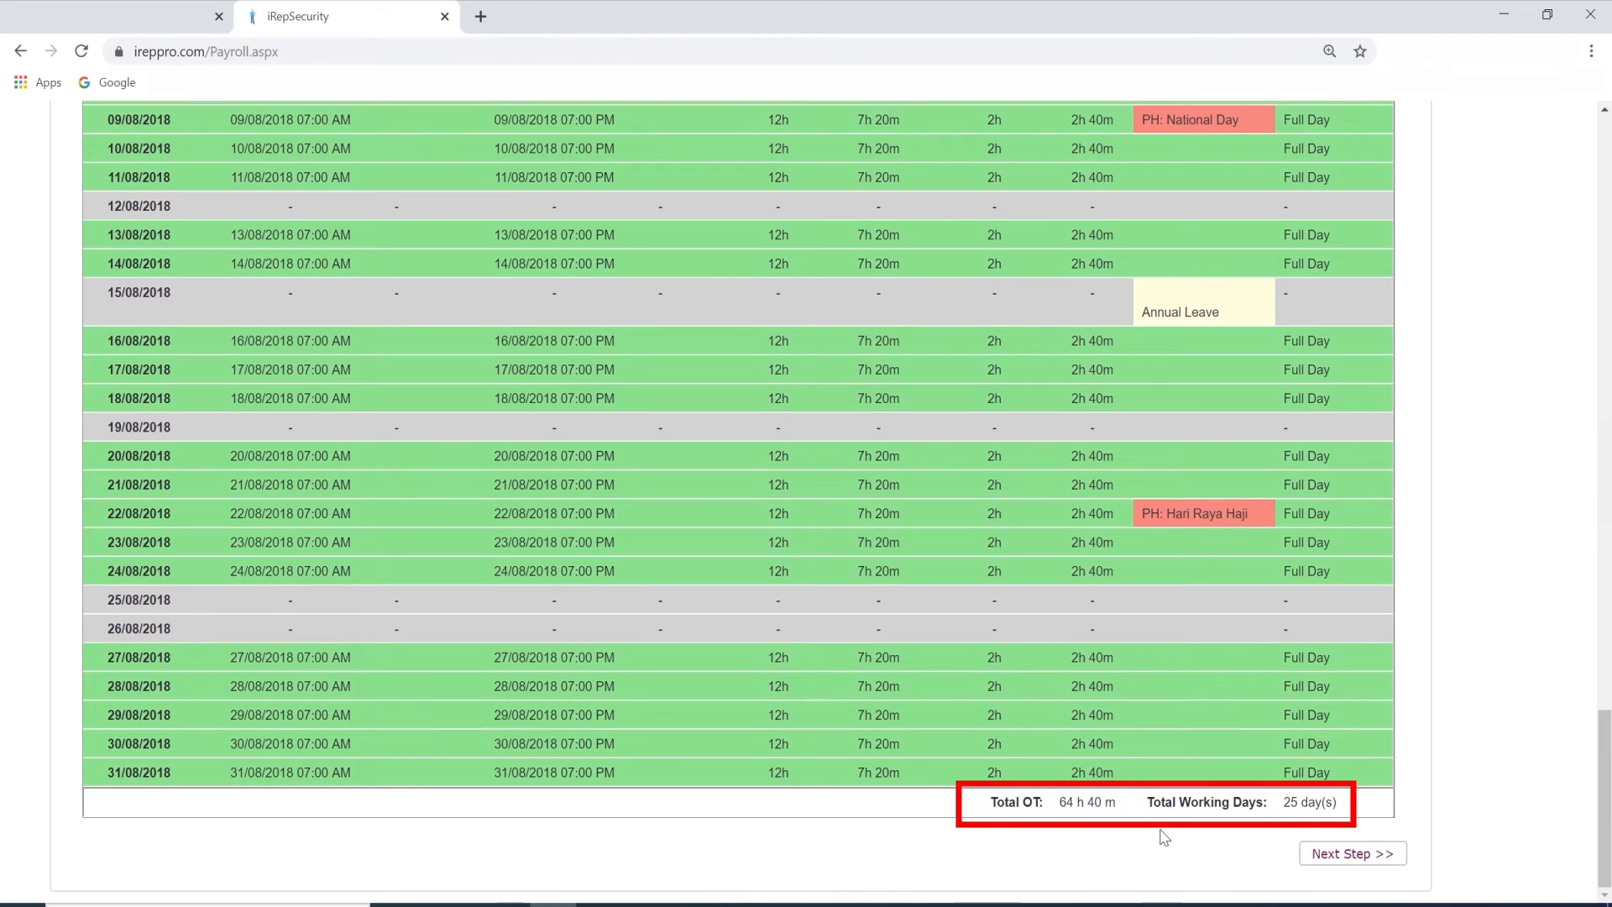
scroll(1024, 769, up, 6)
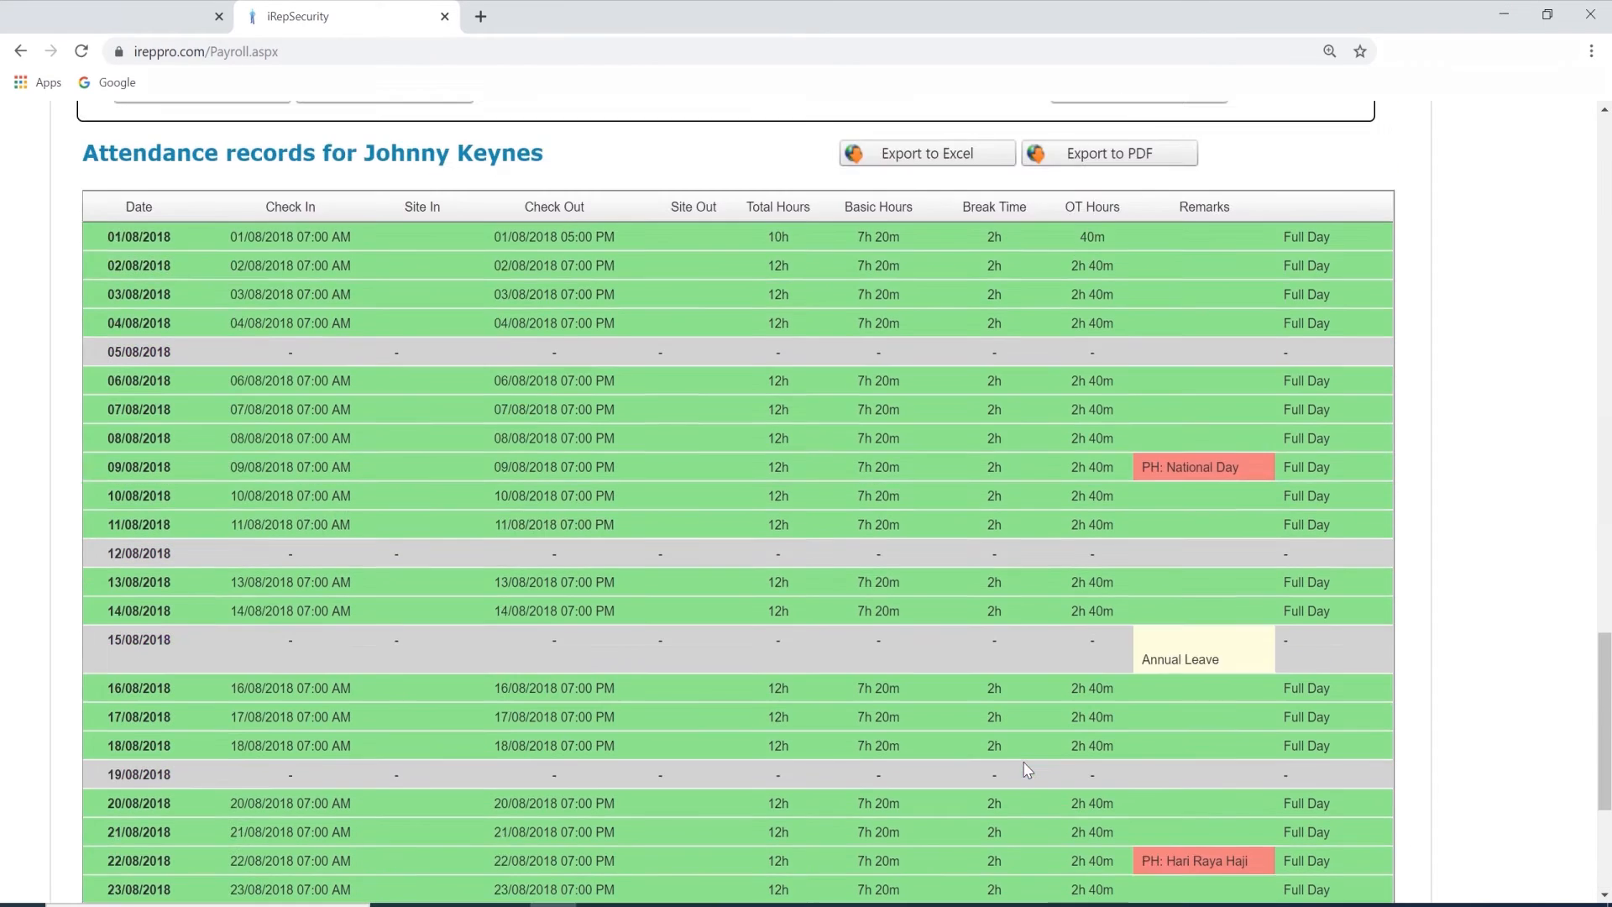
scroll(1026, 769, up, 10)
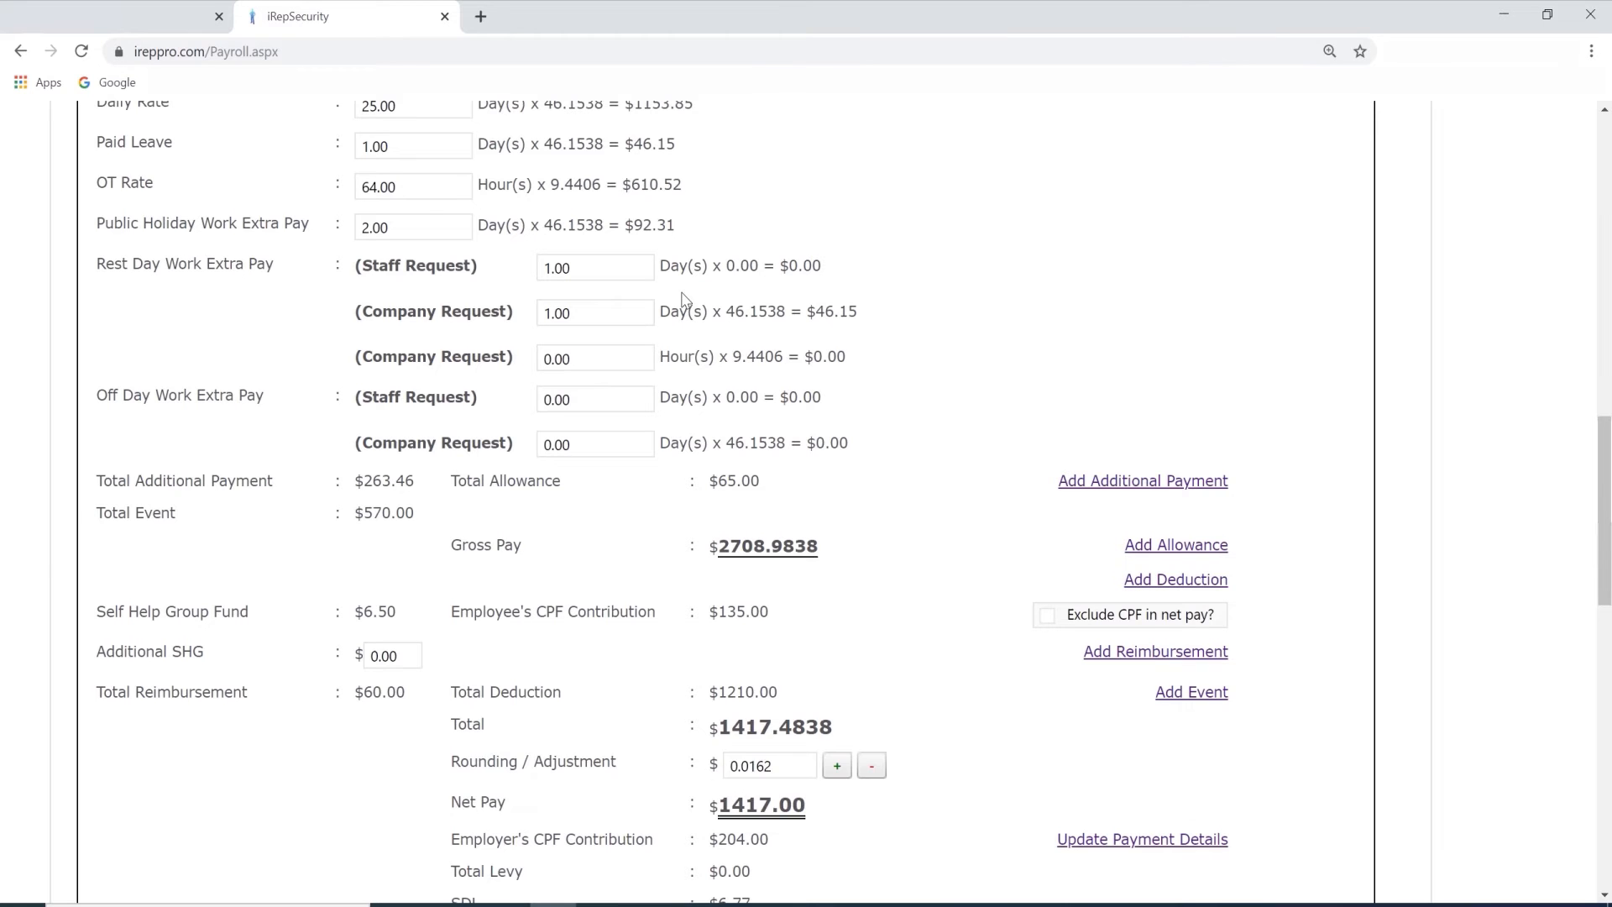
Open the record's additional payment section and view the available additional payment types.
scroll(1111, 402, down, 1)
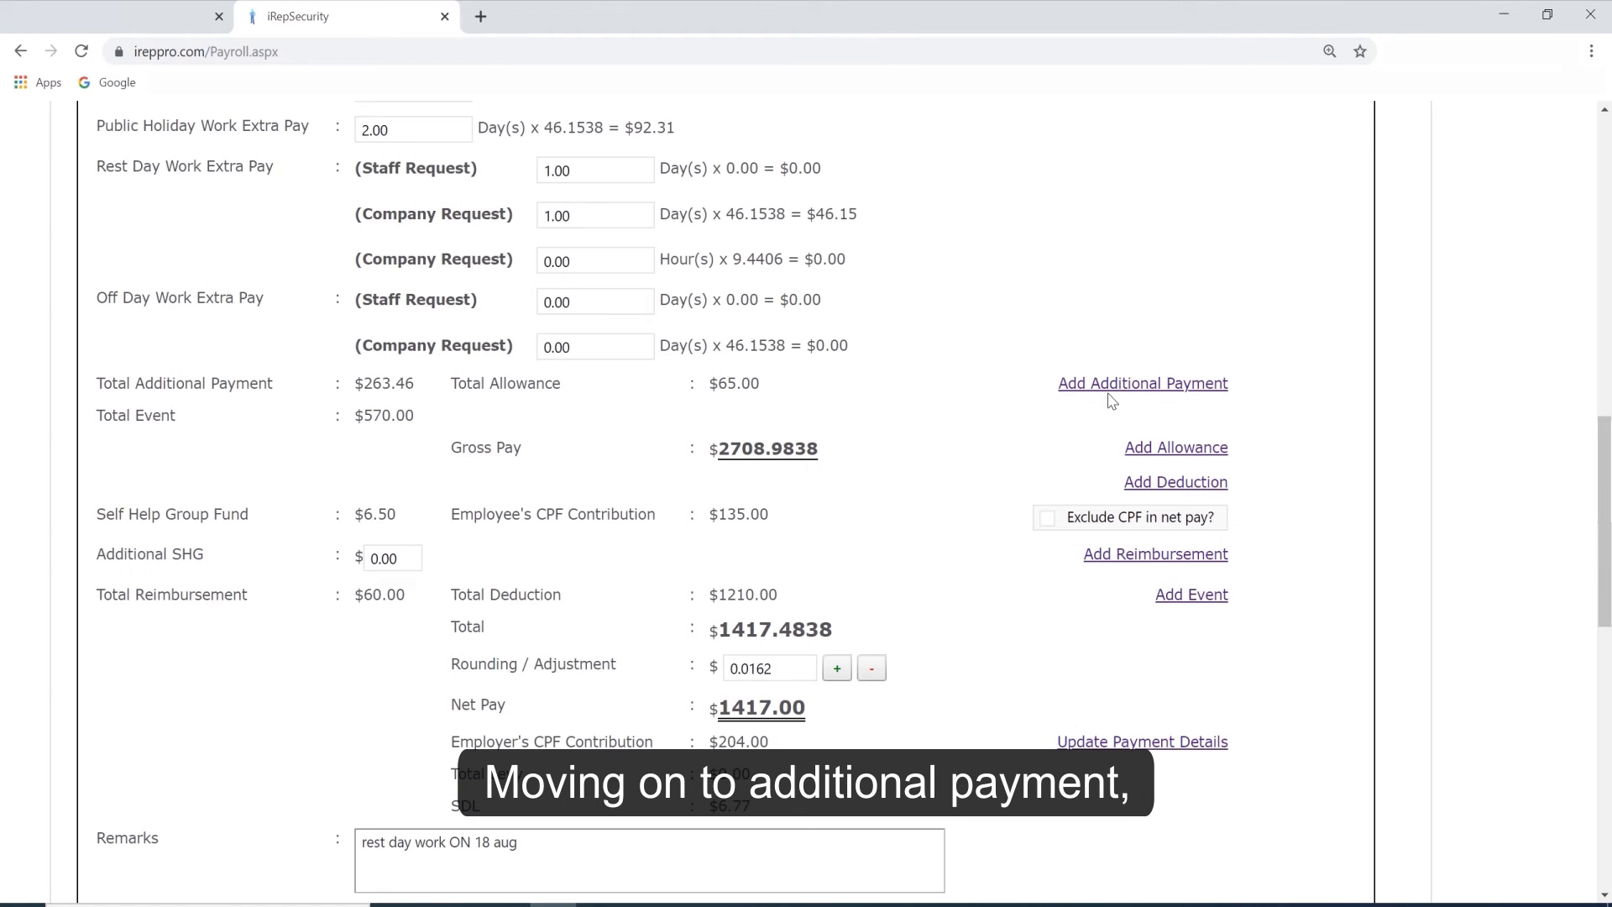
click(1117, 385)
click(465, 470)
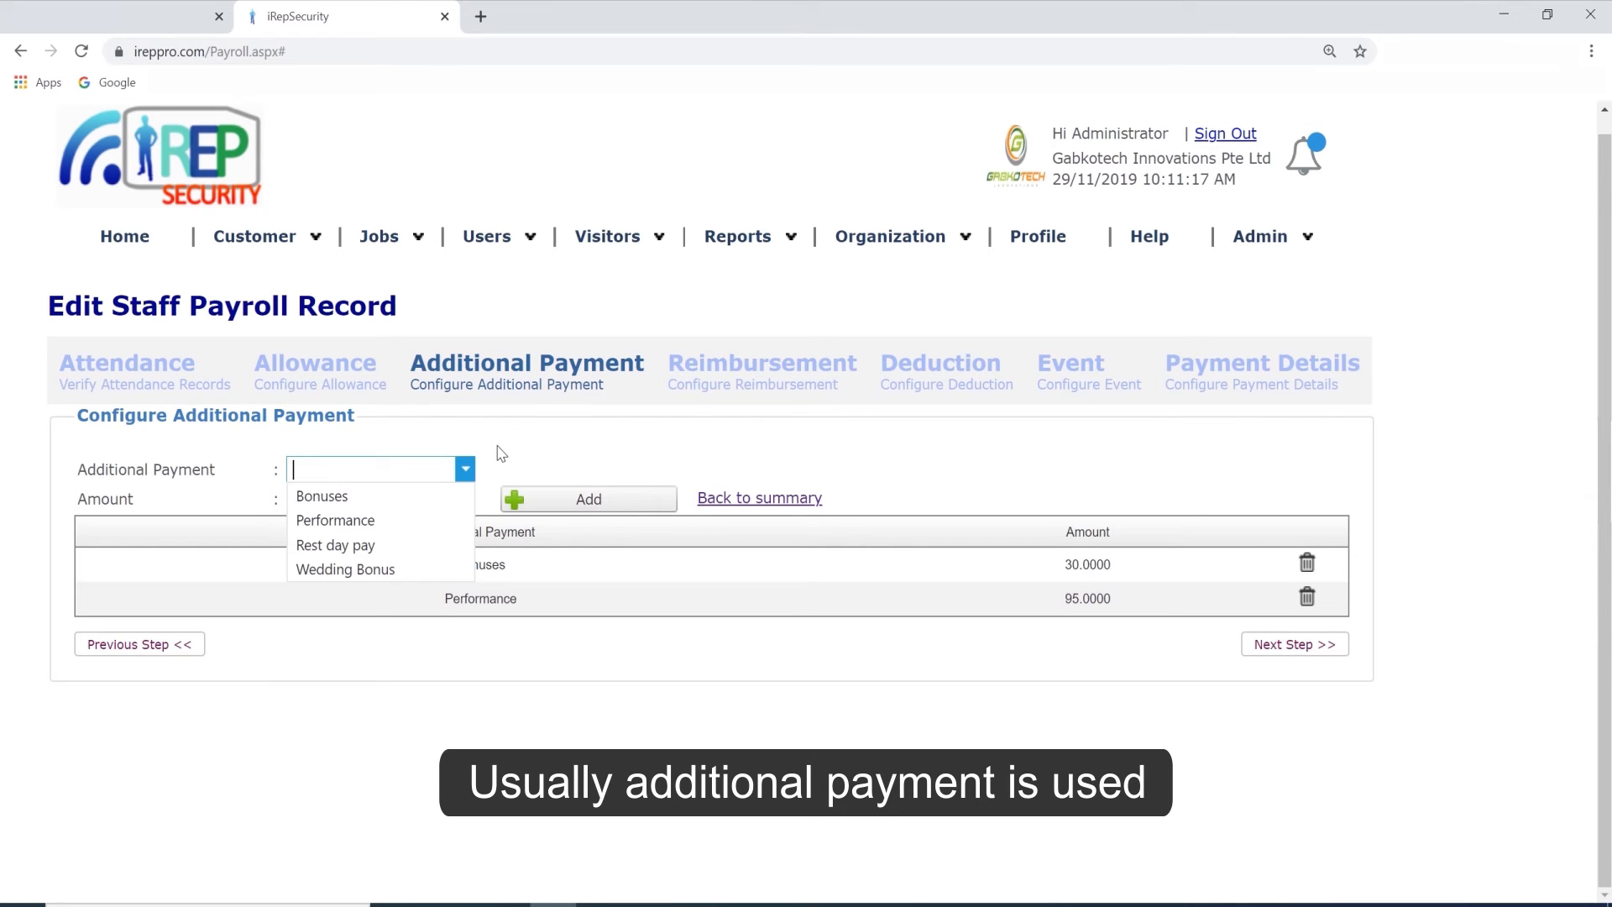
click(501, 453)
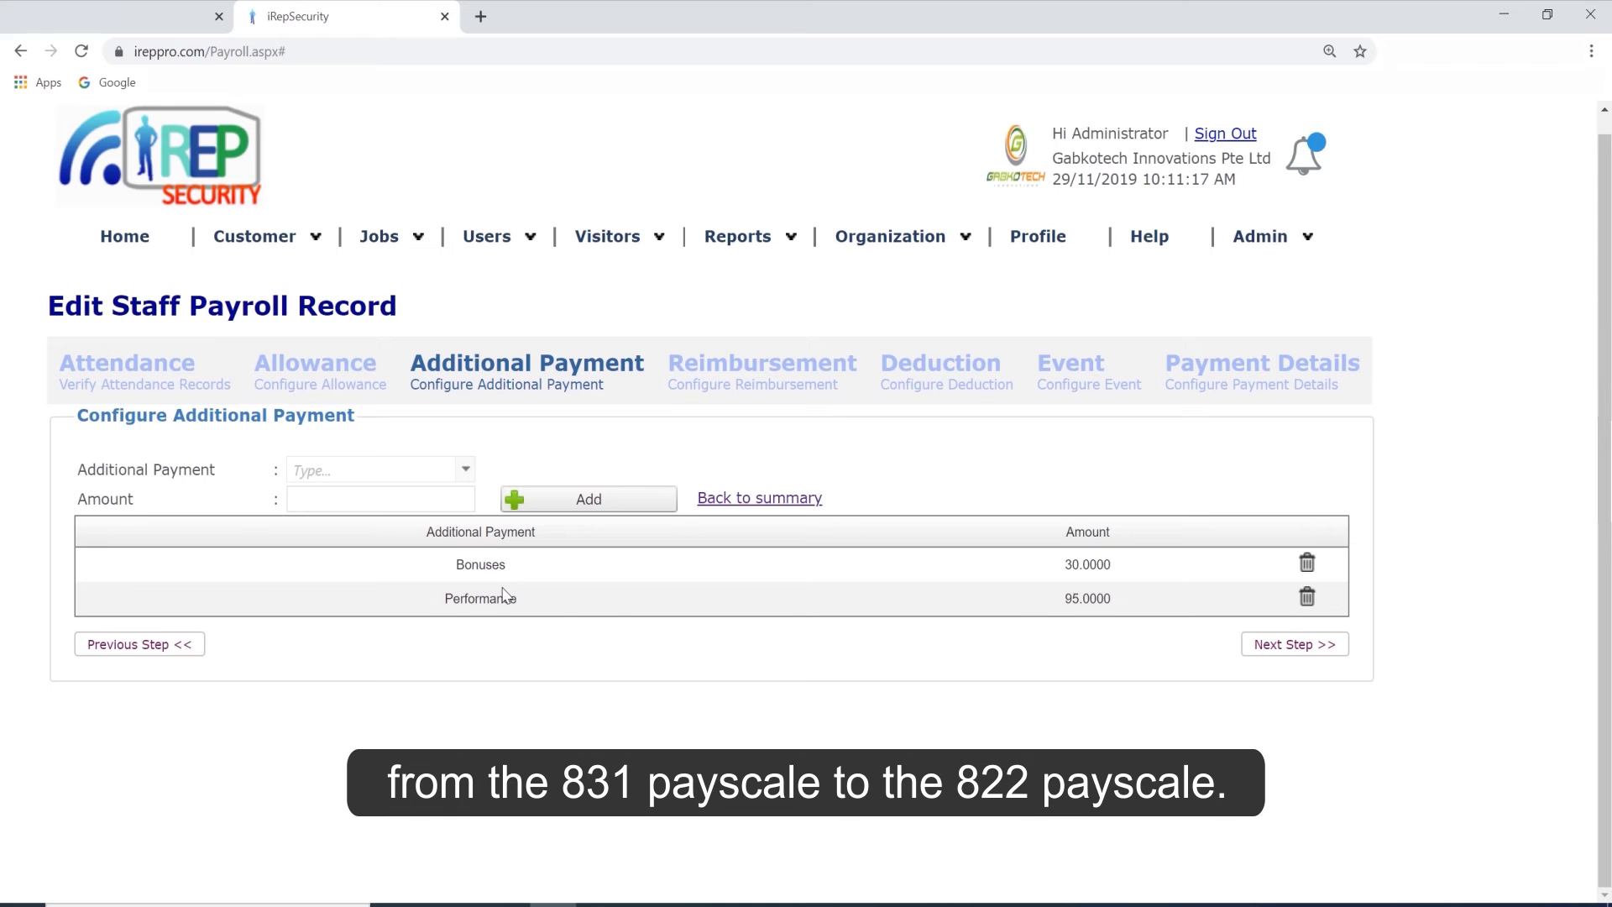
Return from the additional payment section to the pay summary and check the Total Additional Payment.
click(771, 499)
scroll(973, 541, down, 5)
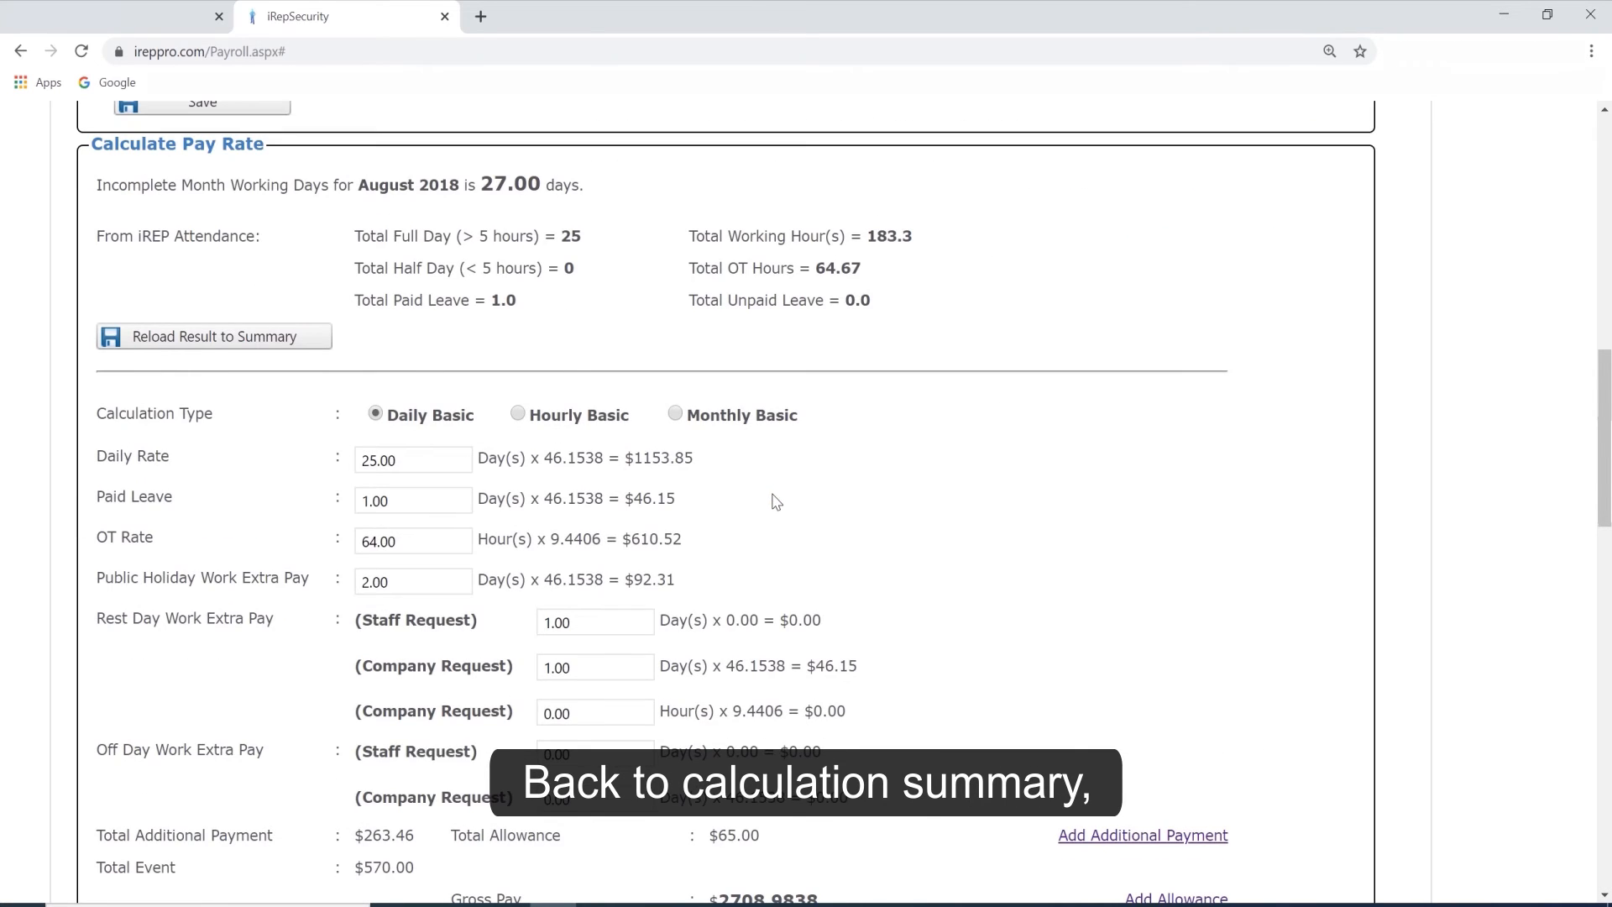
scroll(974, 542, down, 1)
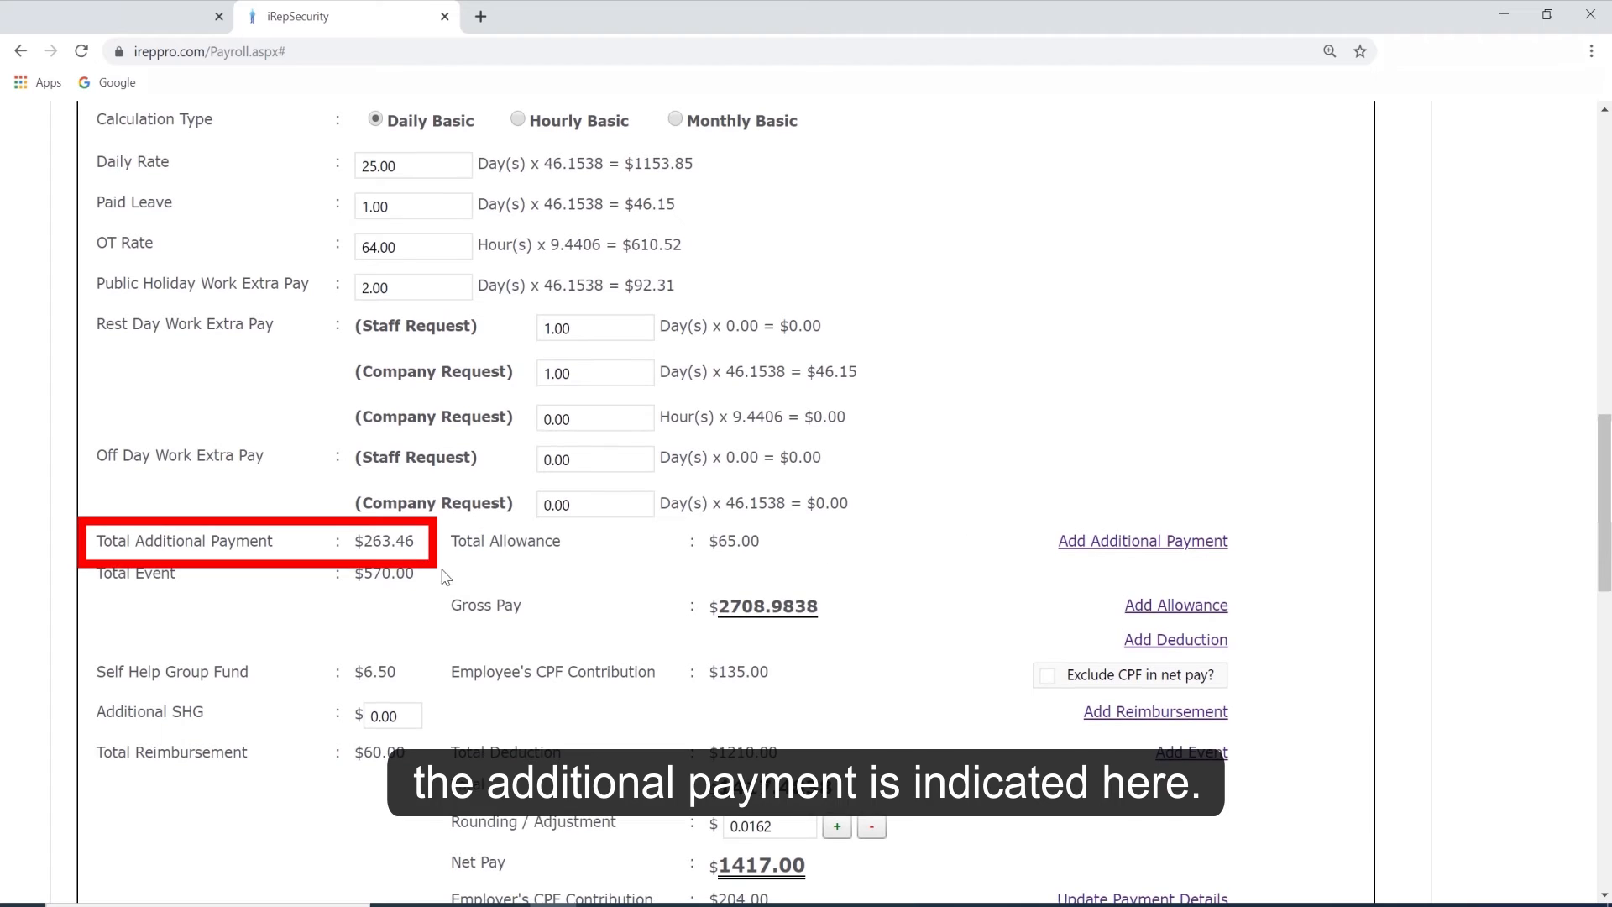
Review the record's configured events, then return to the pay summary and check the Total Event amount.
click(1164, 755)
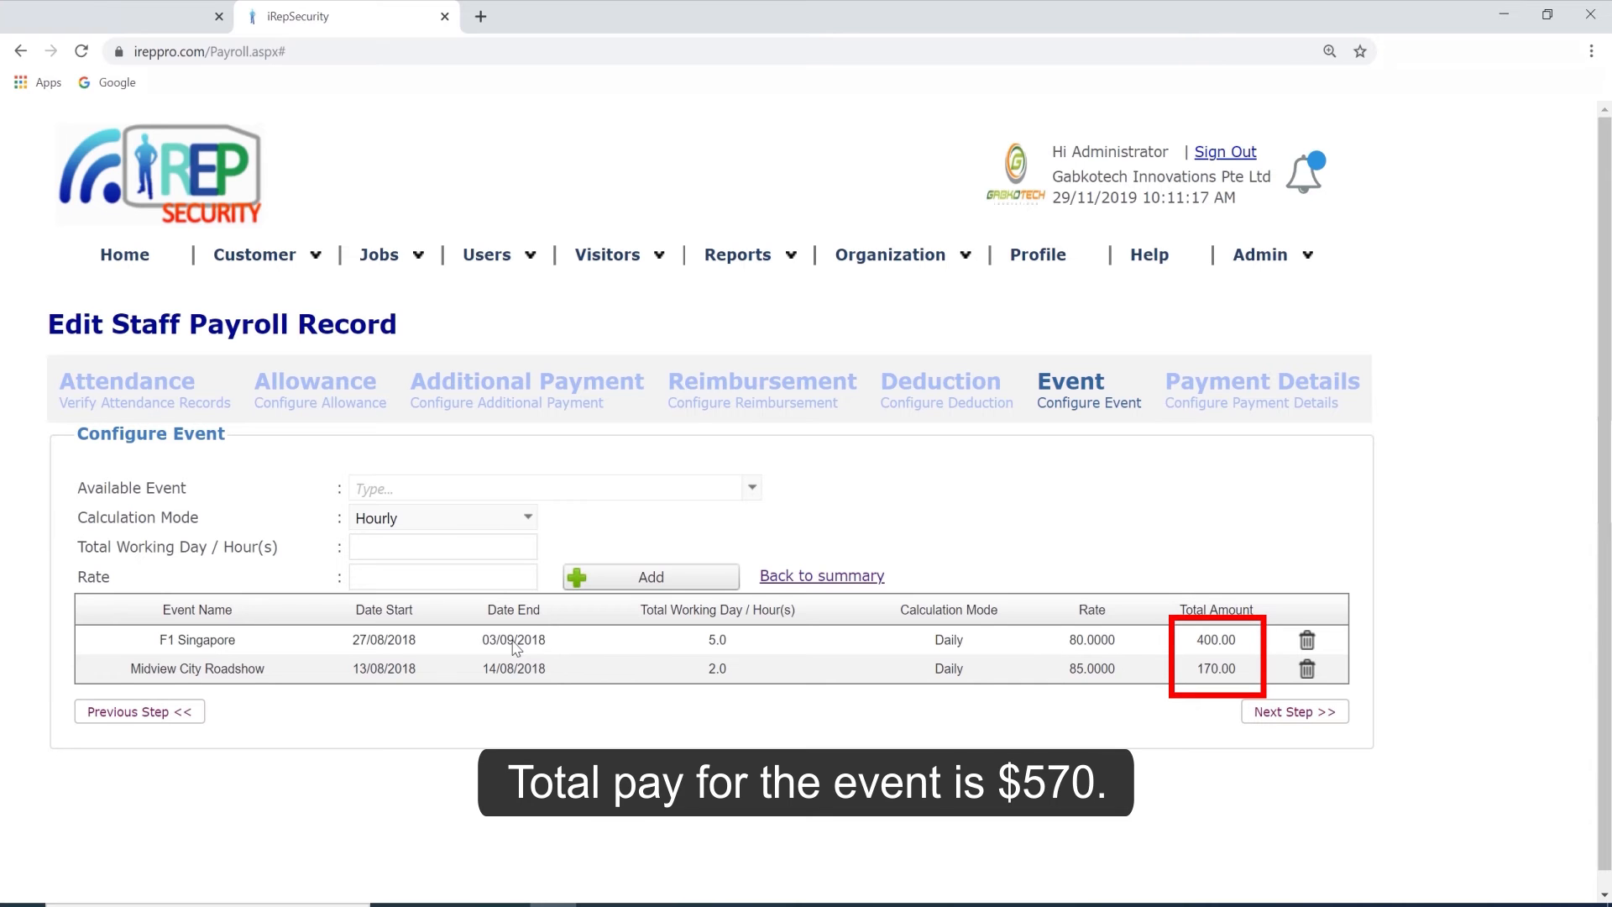
click(776, 576)
scroll(791, 581, down, 10)
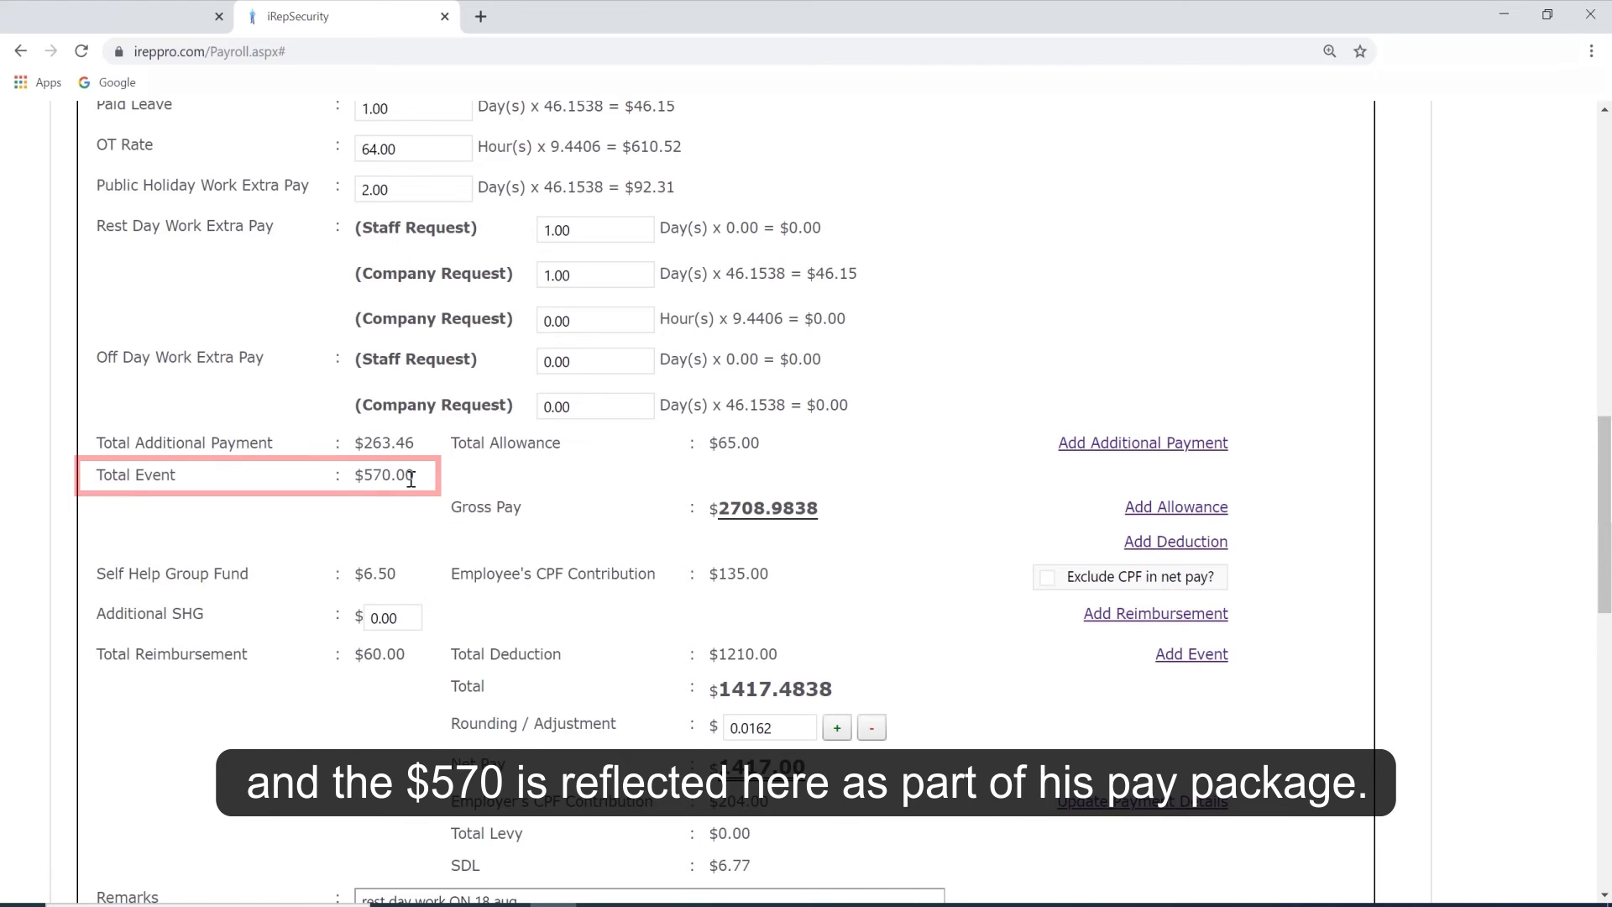
Review the record's configured deductions and advance payments, then return to the pay summary.
scroll(1041, 564, down, 1)
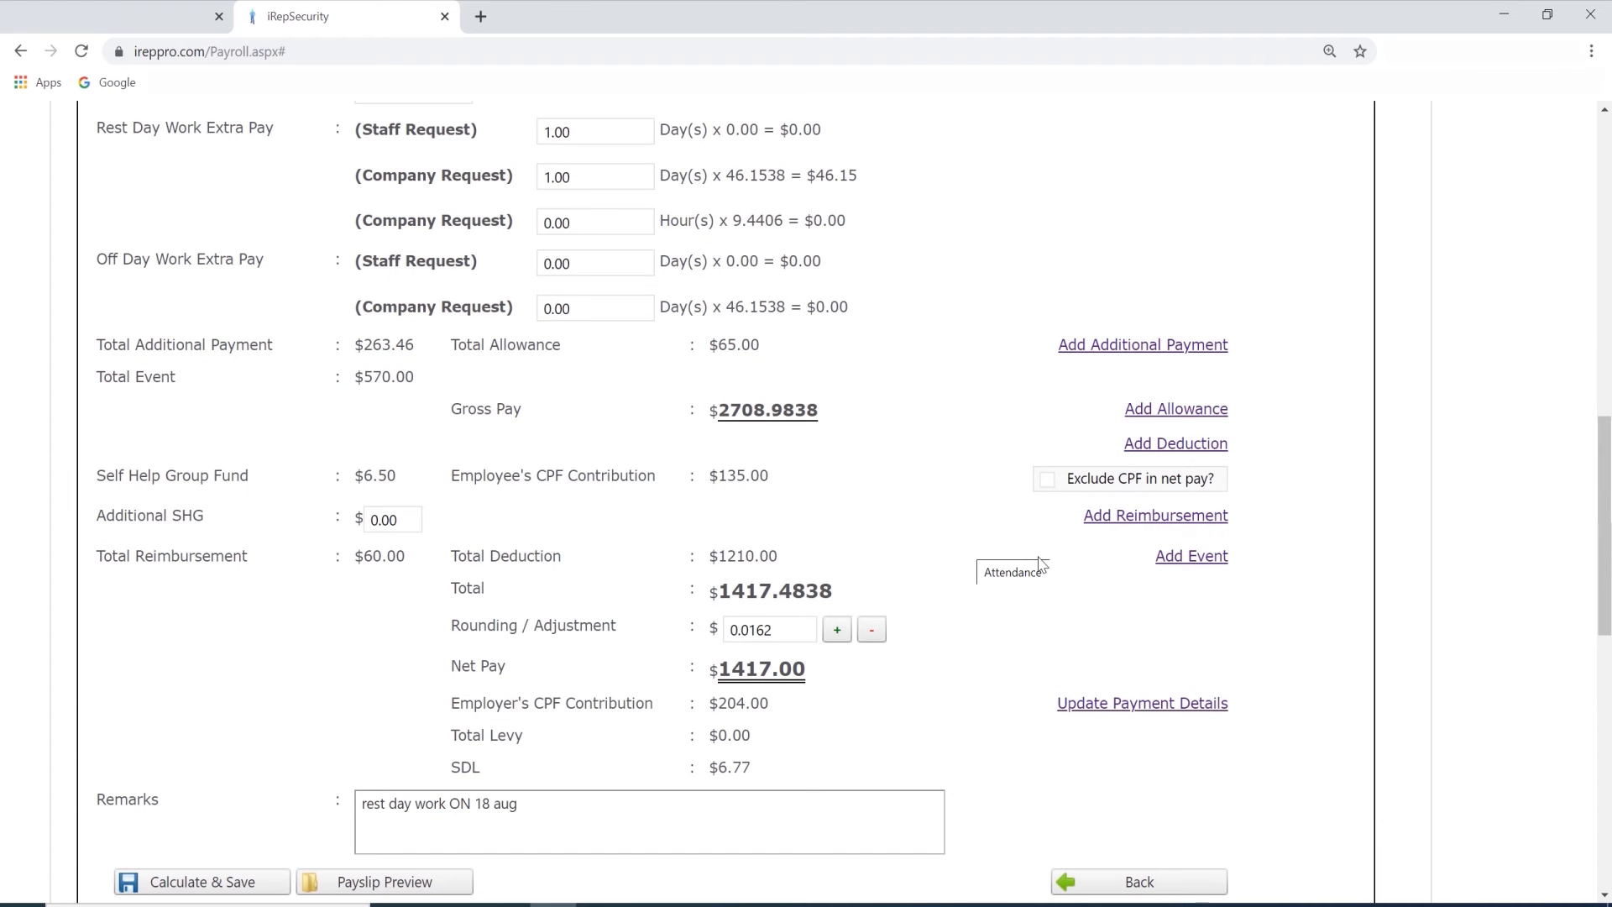
click(1135, 444)
scroll(1041, 529, down, 2)
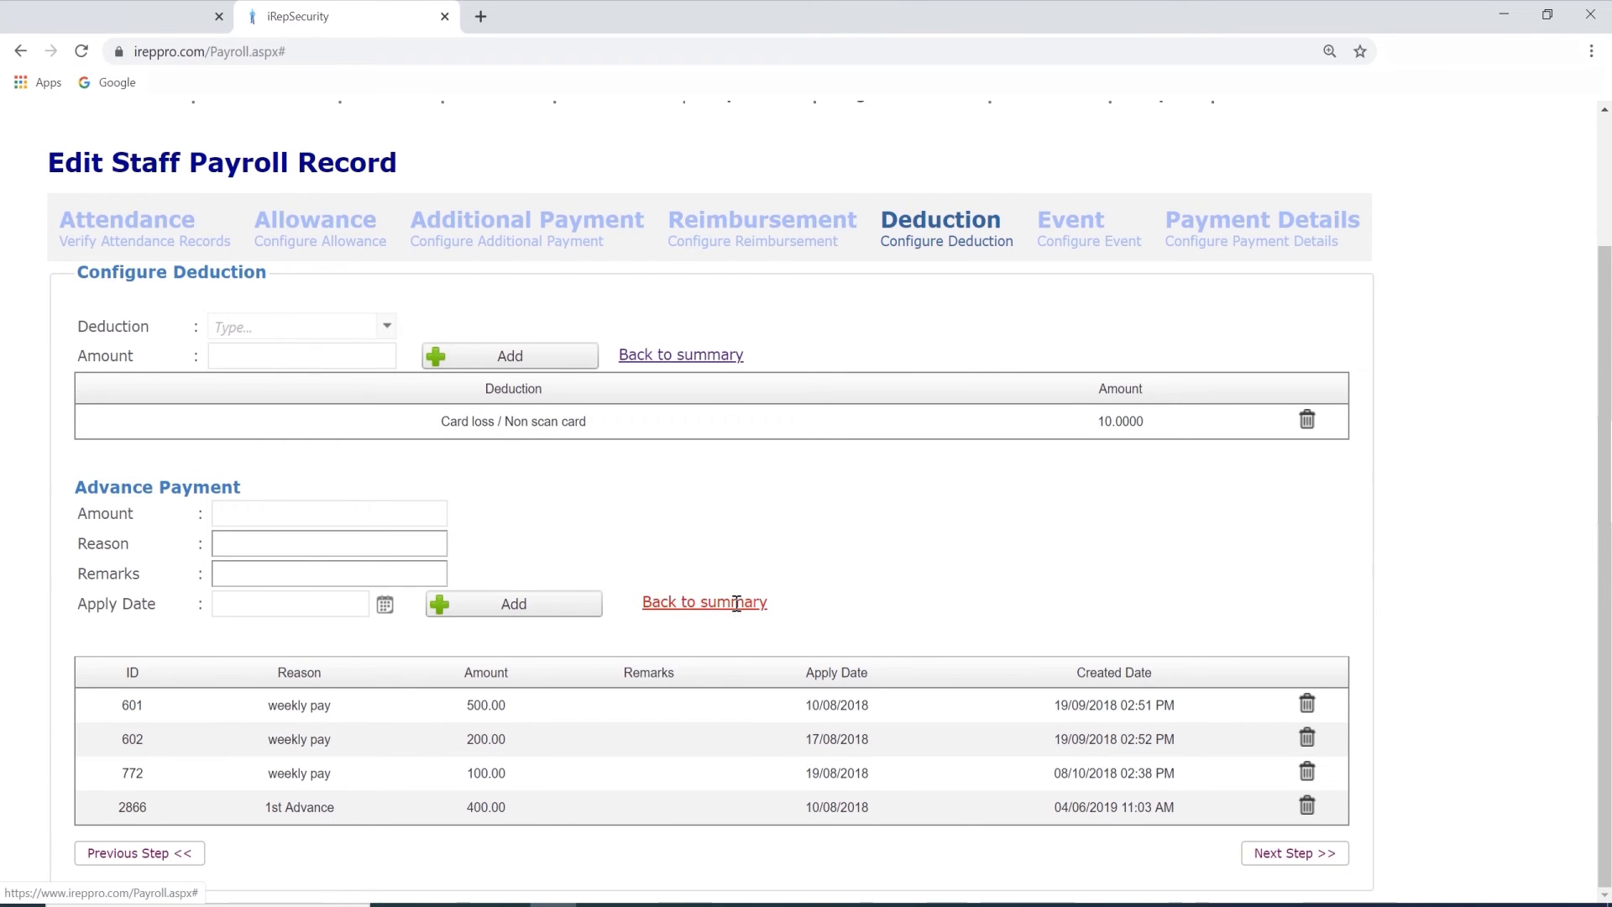
click(735, 602)
scroll(965, 634, down, 6)
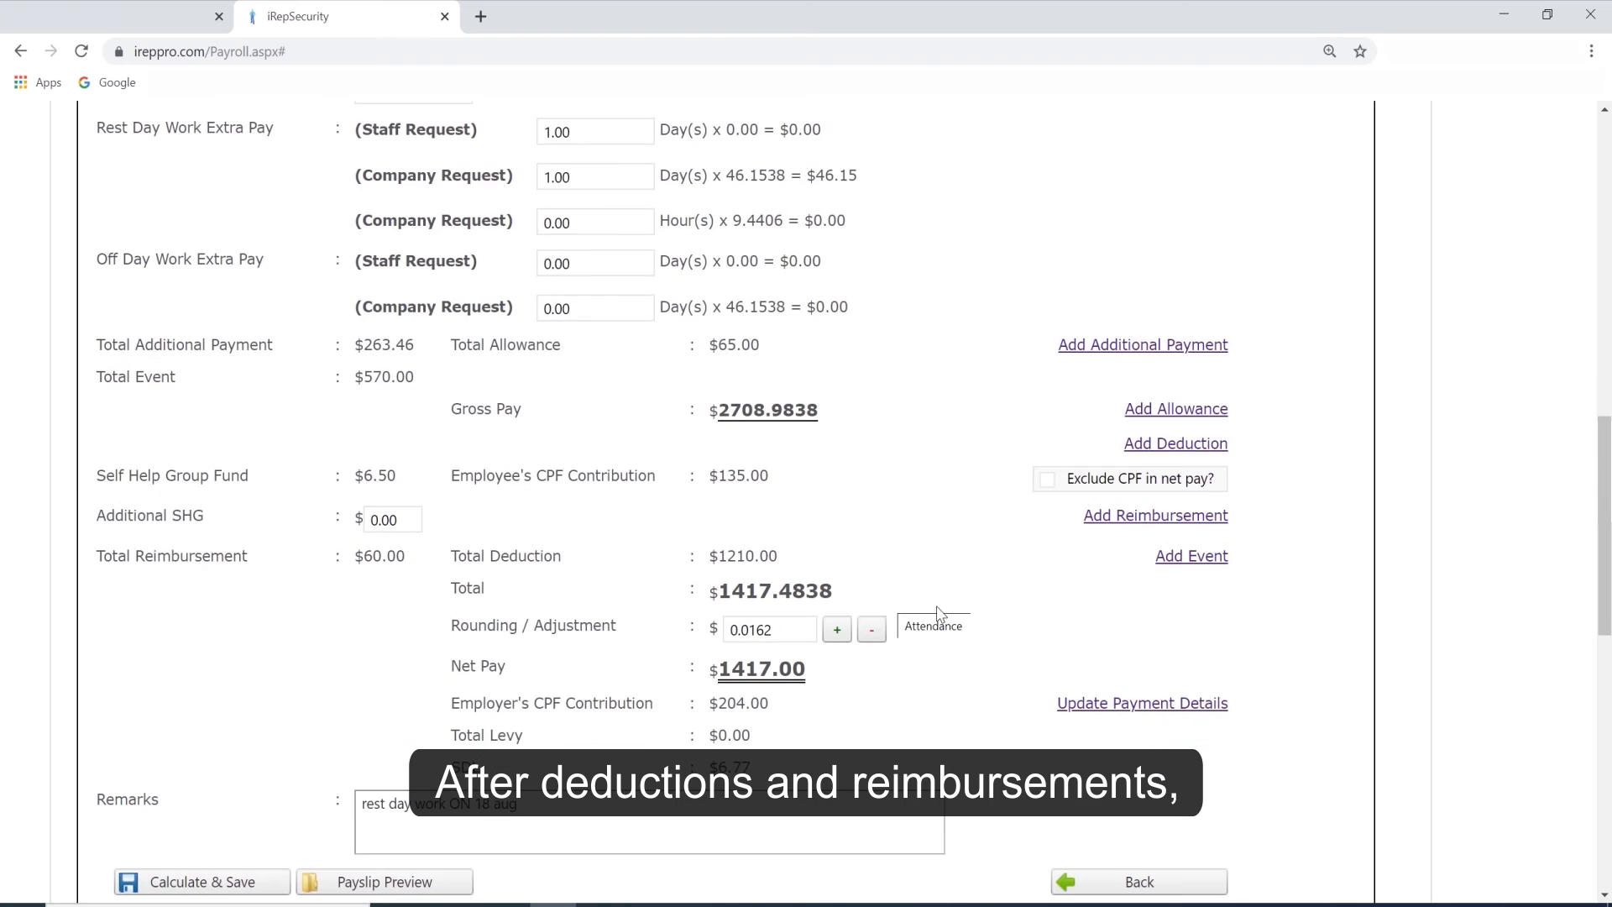
Check the net pay, then calculate and save the staff payroll record.
scroll(937, 614, down, 1)
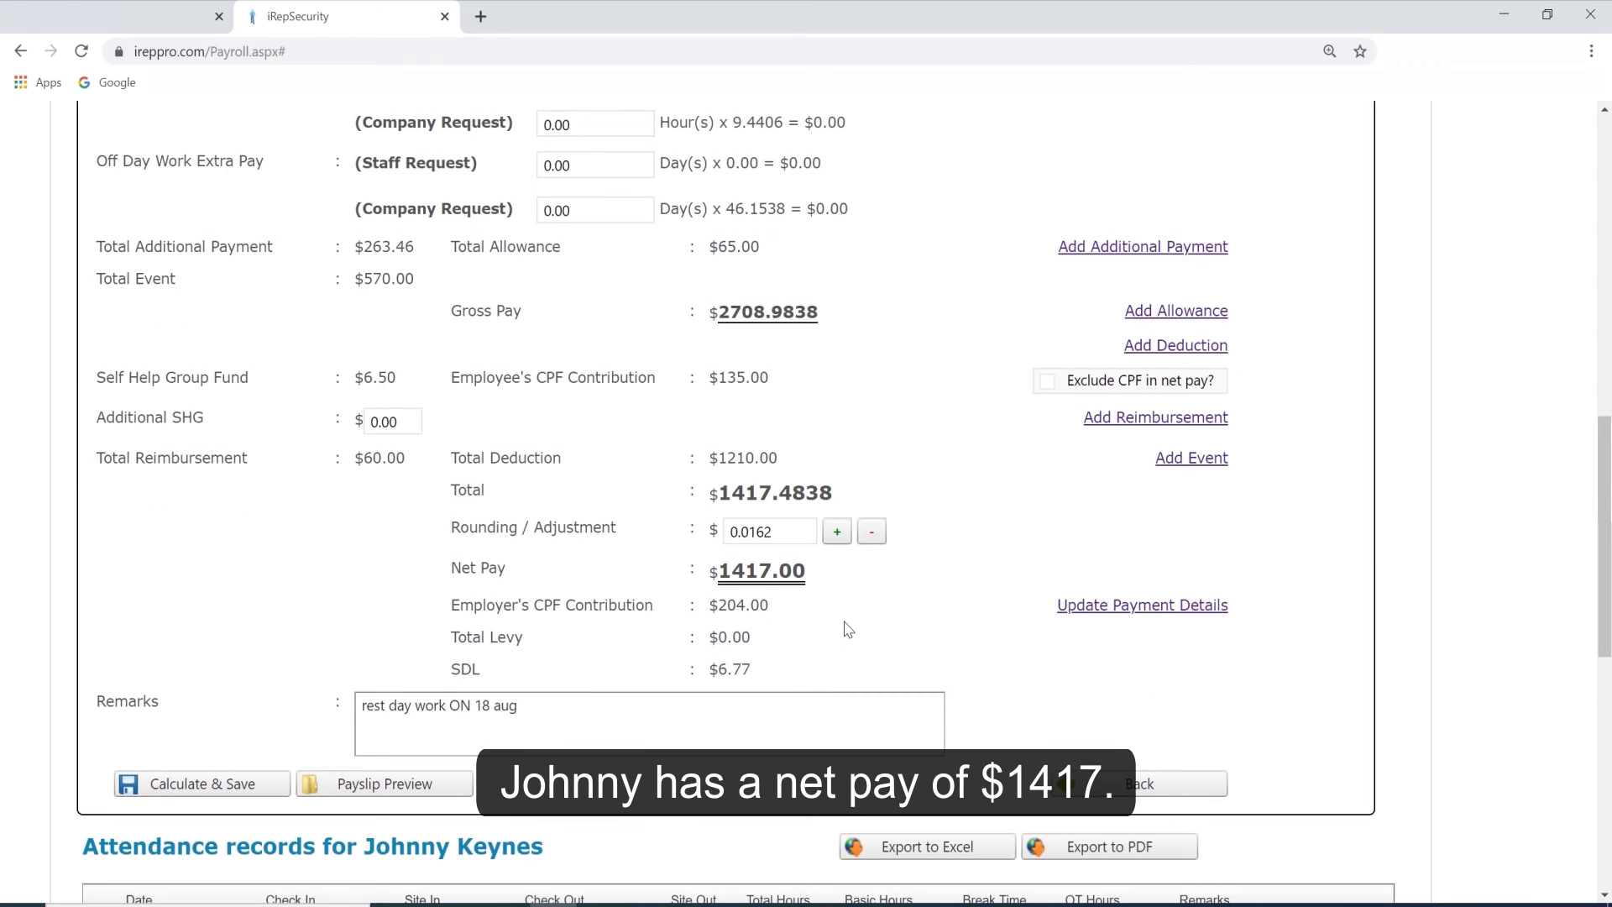
click(204, 786)
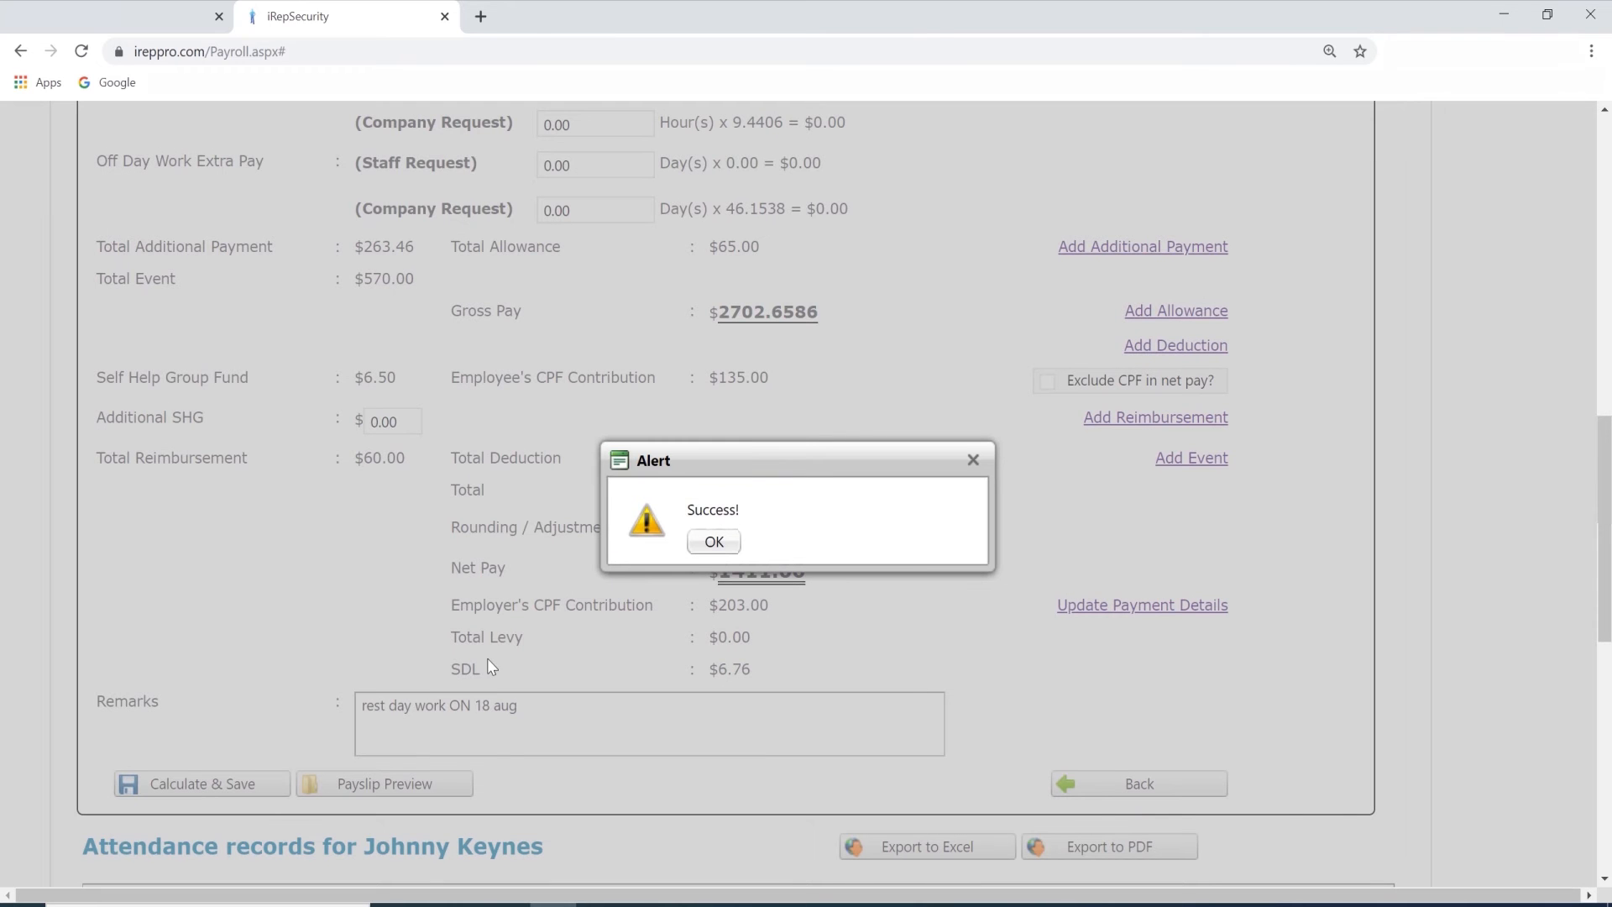
click(697, 542)
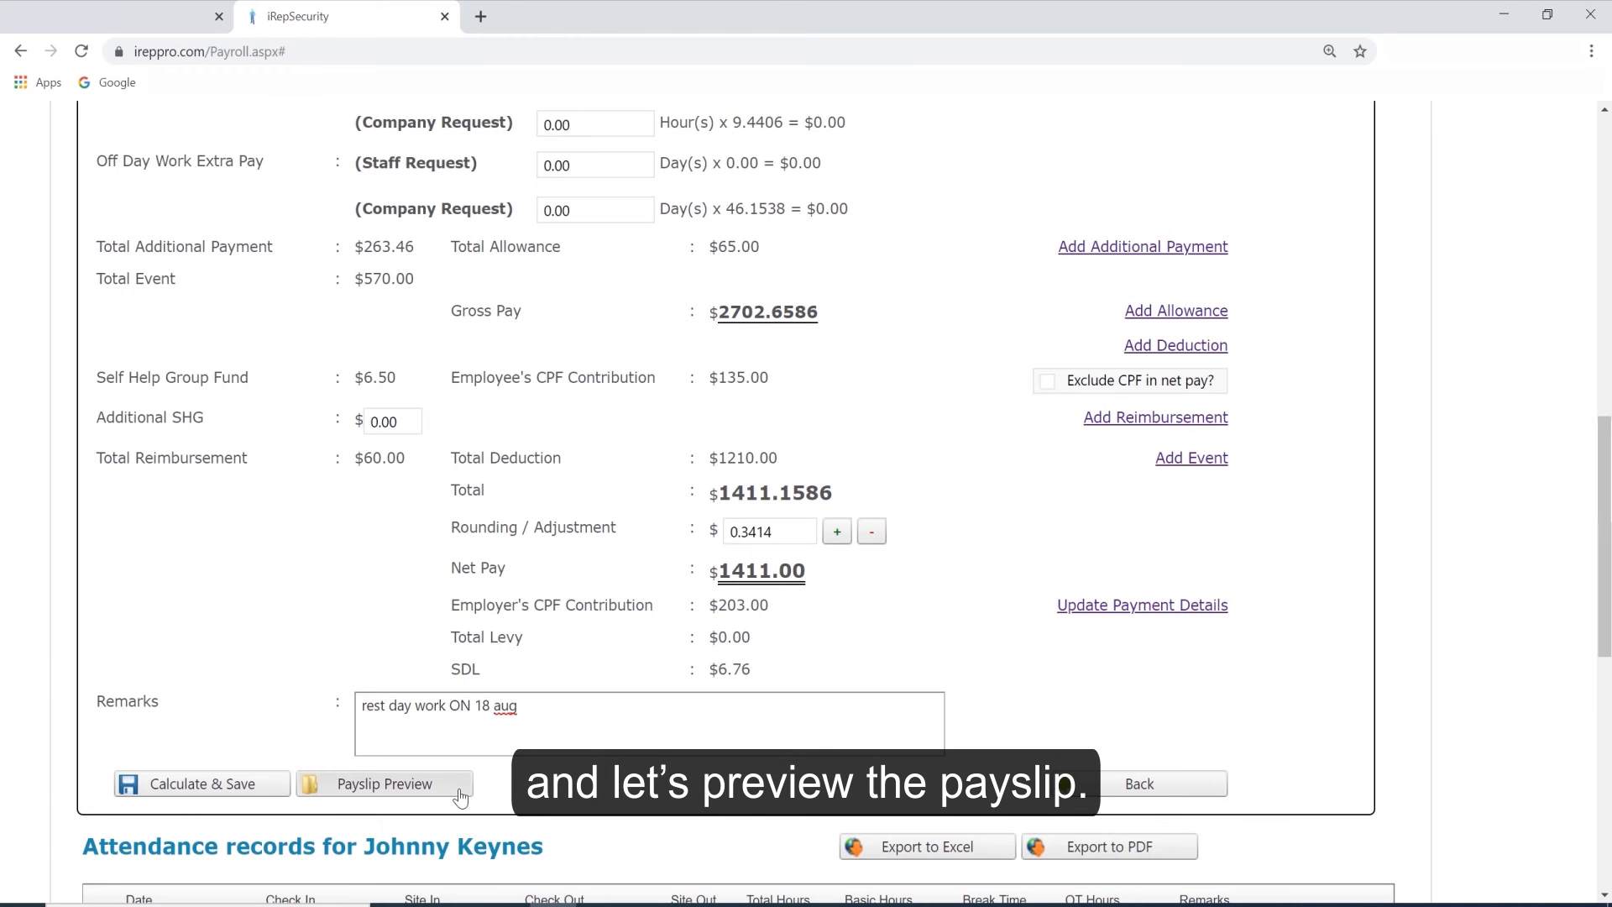
Preview the employee's August 2018 payslip and review its pay items, overtime, deductions, reimbursements and net pay.
click(384, 783)
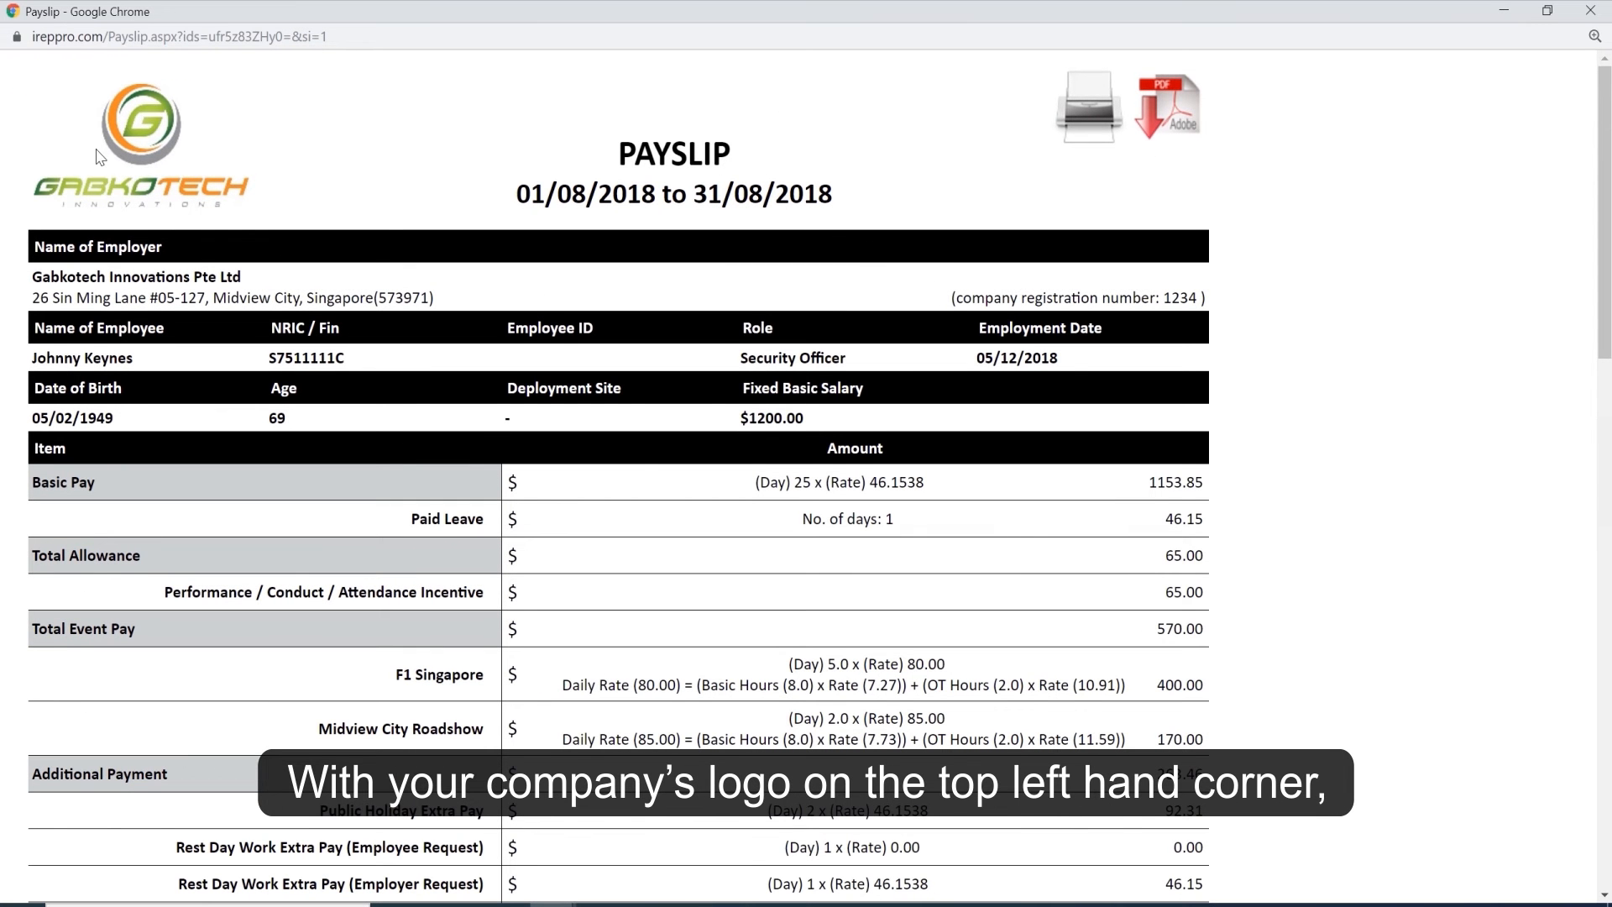
scroll(974, 457, down, 2)
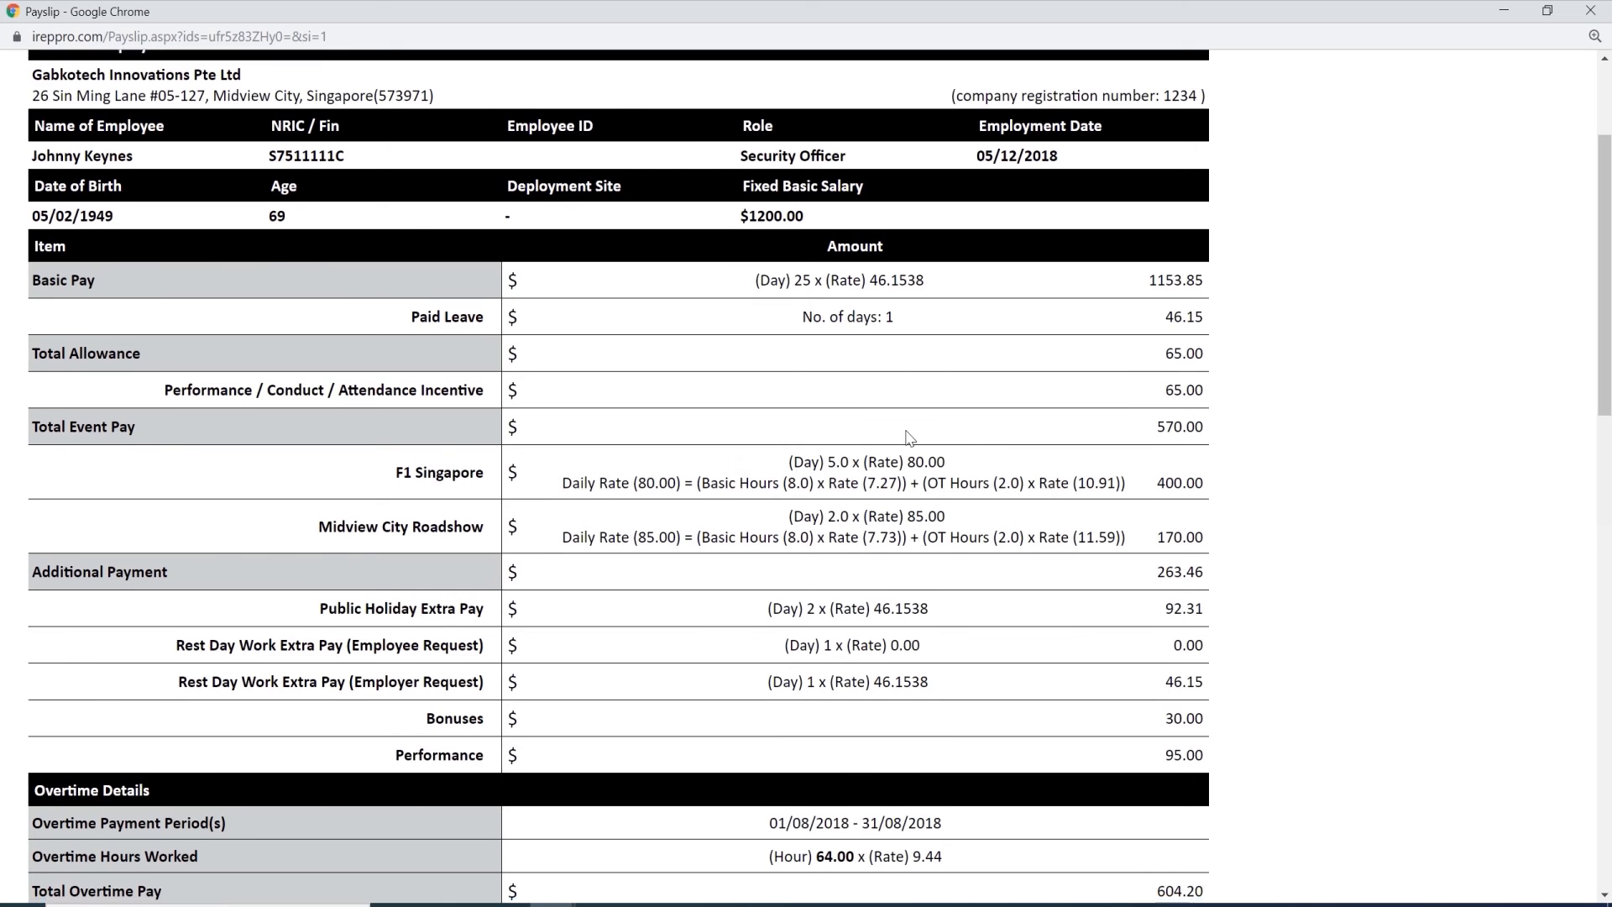
scroll(942, 415, down, 4)
scroll(939, 417, down, 2)
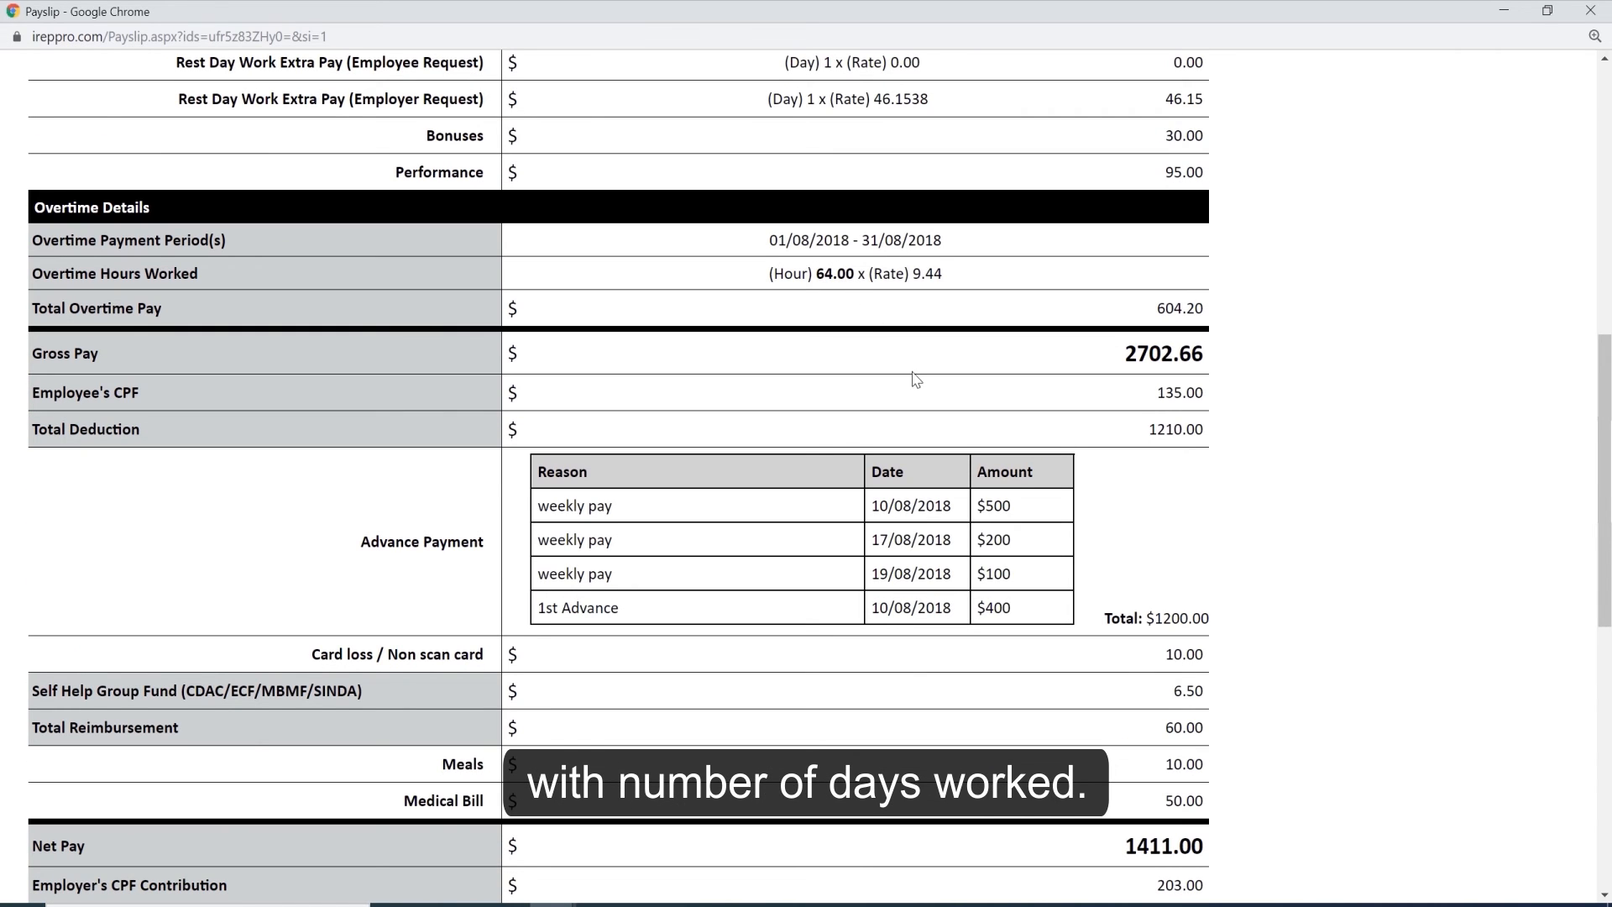
scroll(1122, 353, down, 3)
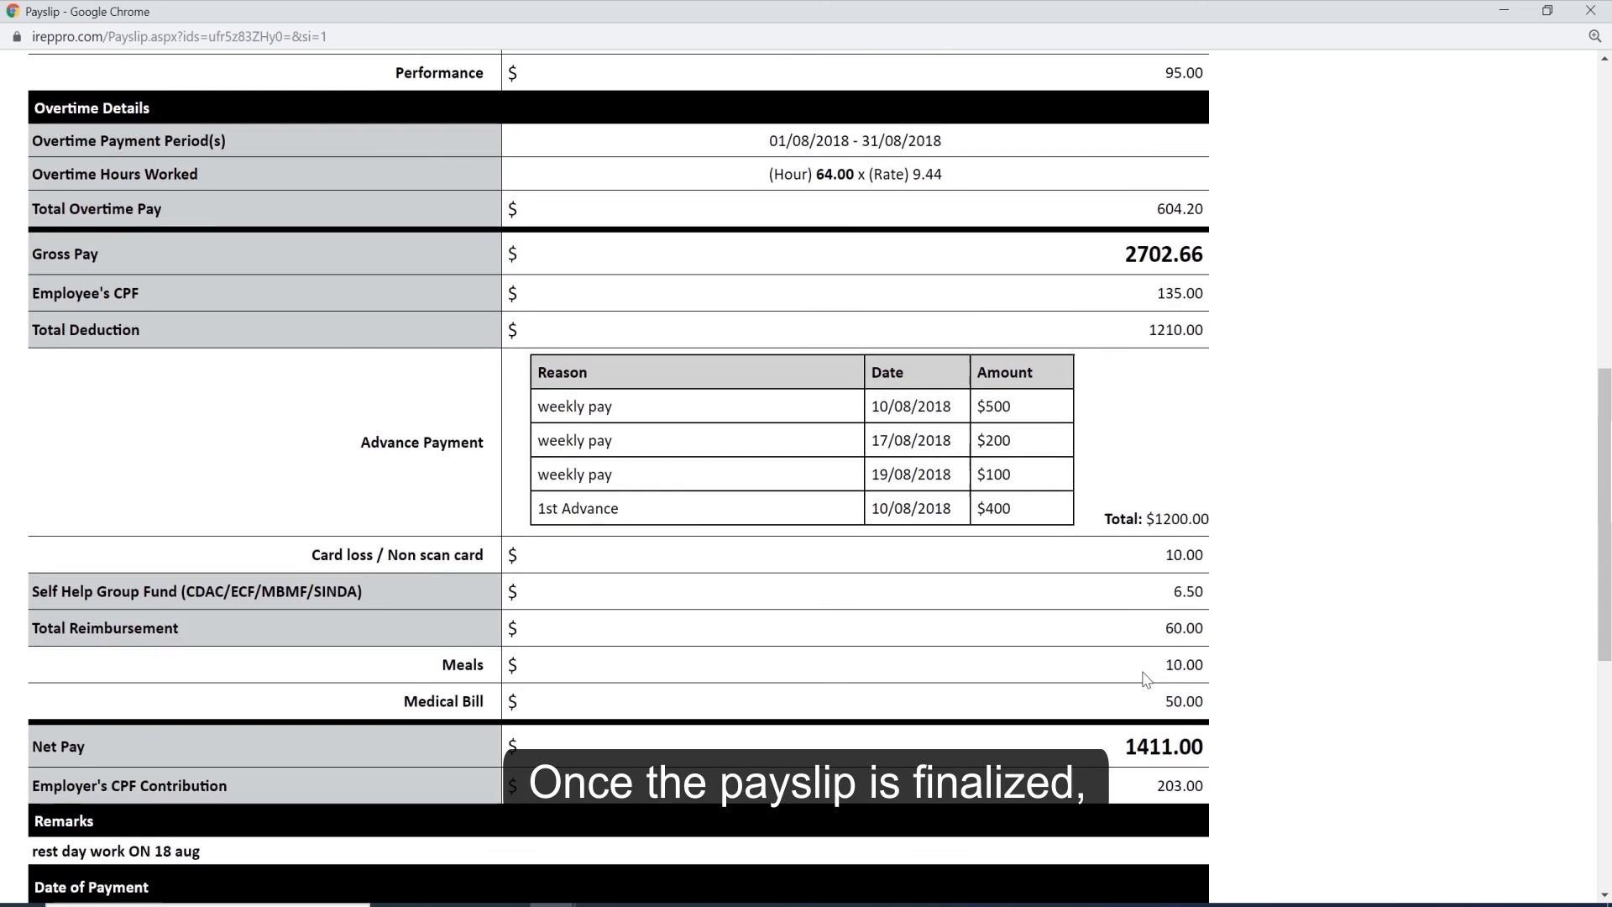
scroll(1142, 676, down, 5)
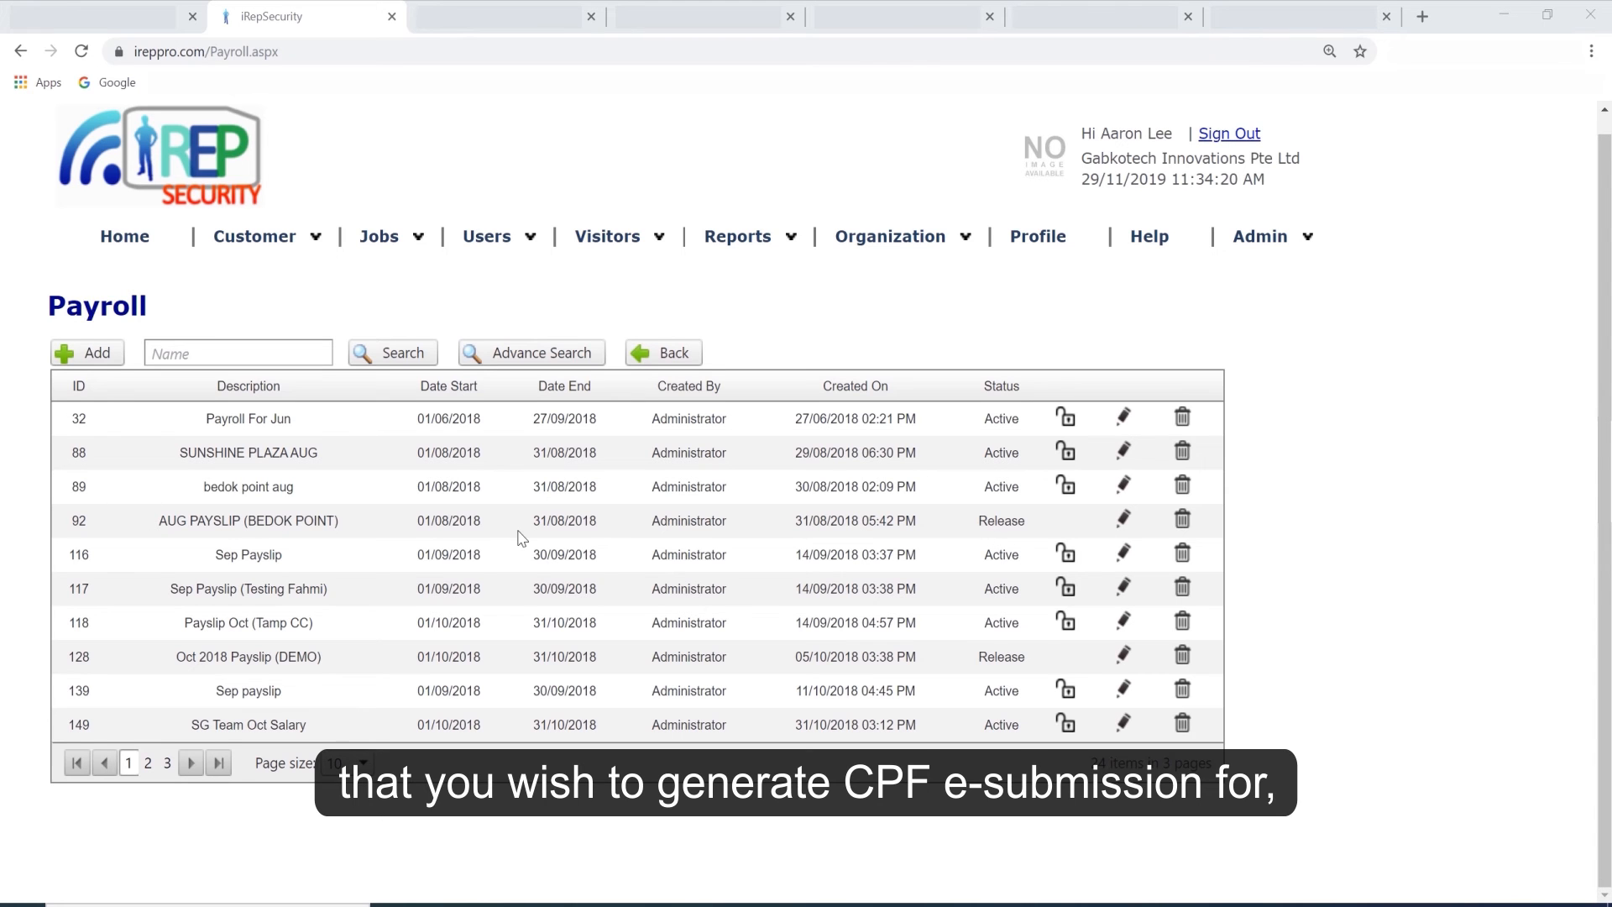
Open the AUG PAYSLIP (BEDOK POINT) payroll for editing and select all staff in its listing.
click(1124, 522)
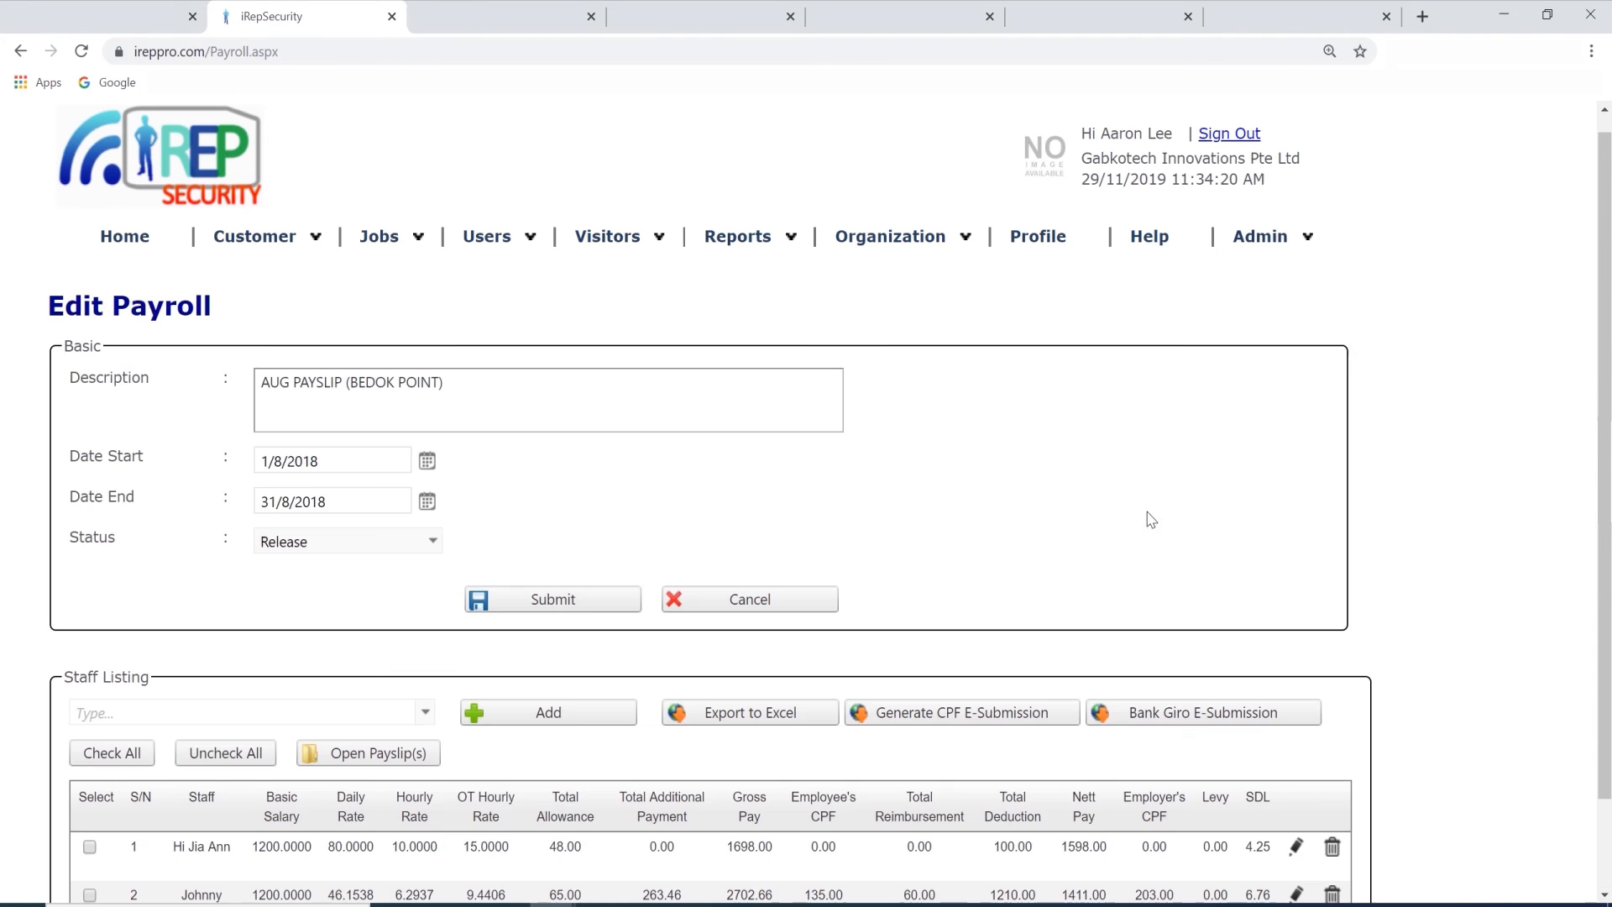
scroll(1093, 496, down, 1)
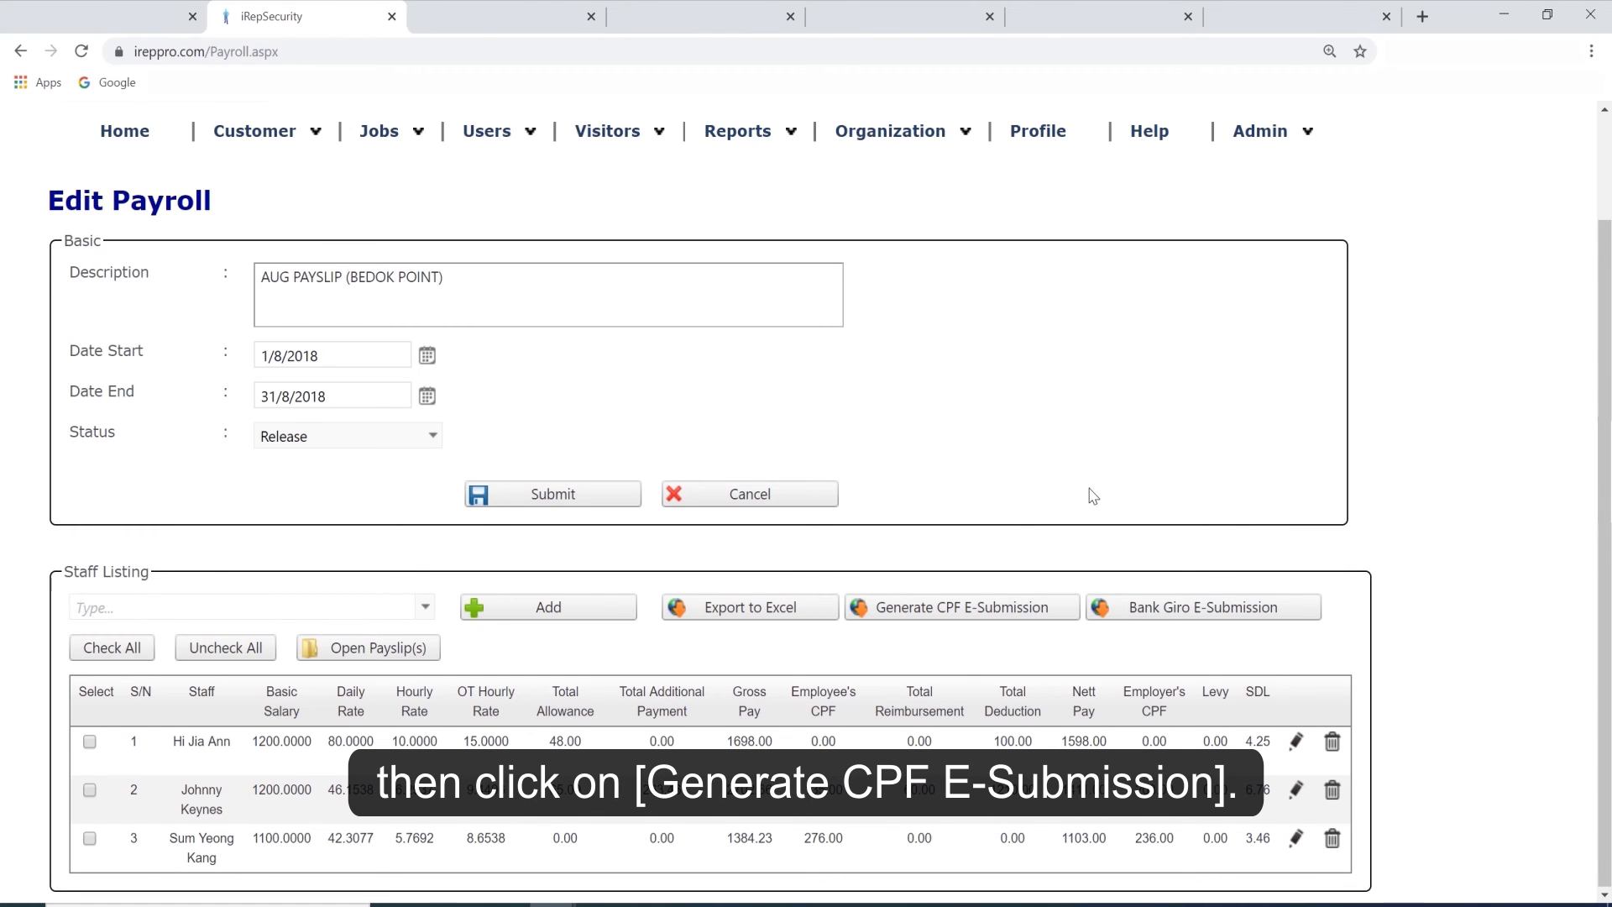
click(96, 648)
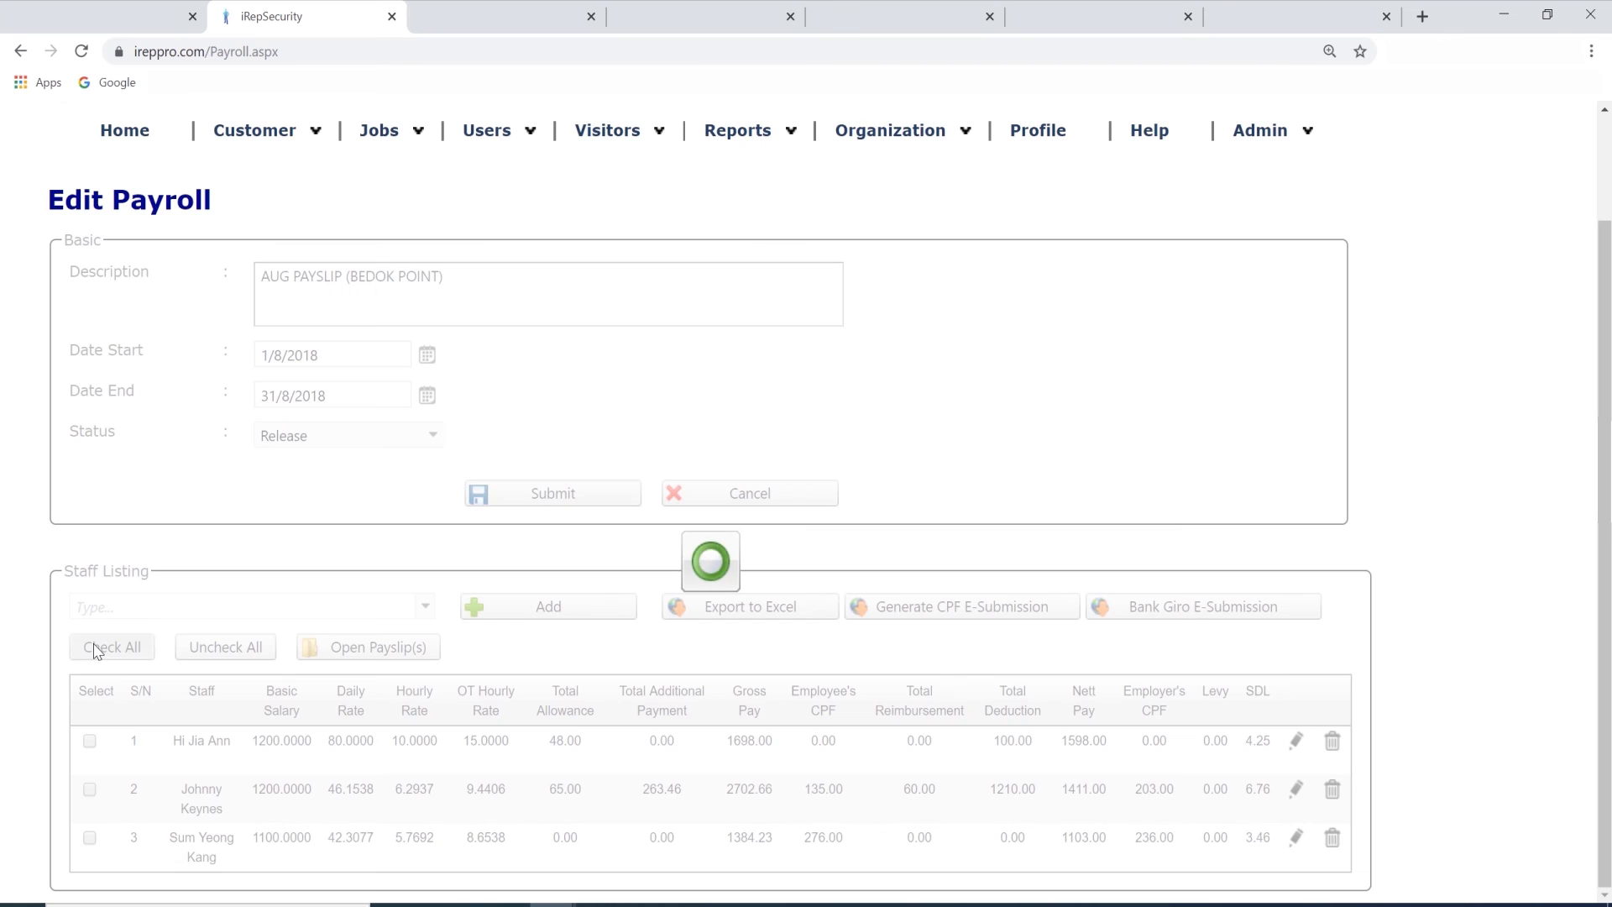
Start a CPF e-submission file for the selected staff, keep Aug as the month, and enter the company's UEN/Entity ID.
click(911, 608)
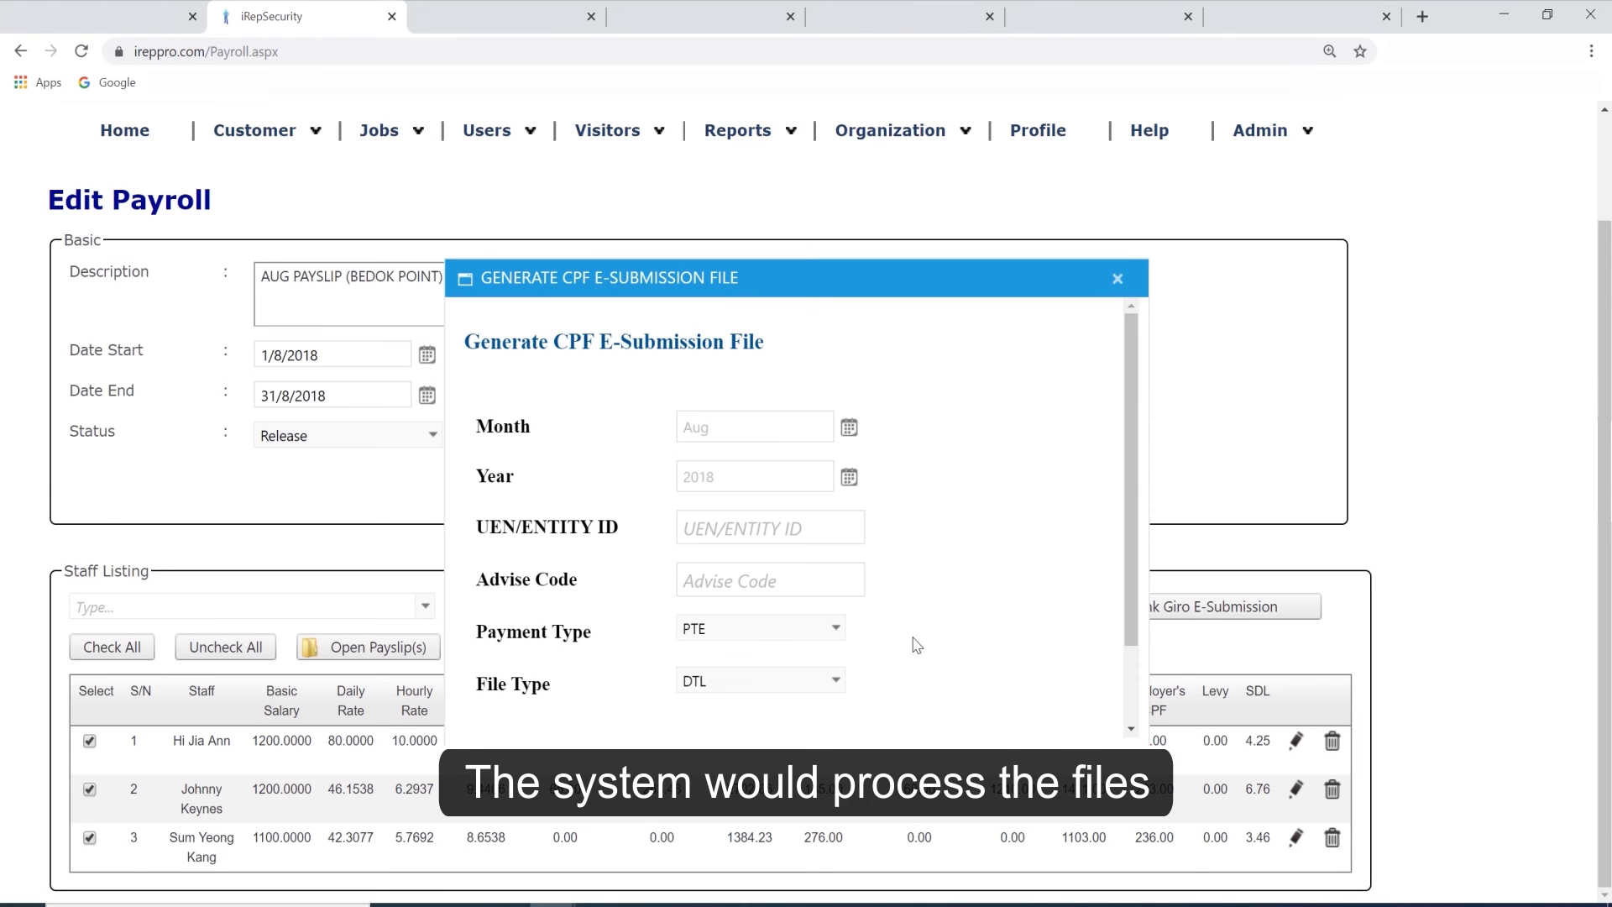
click(849, 427)
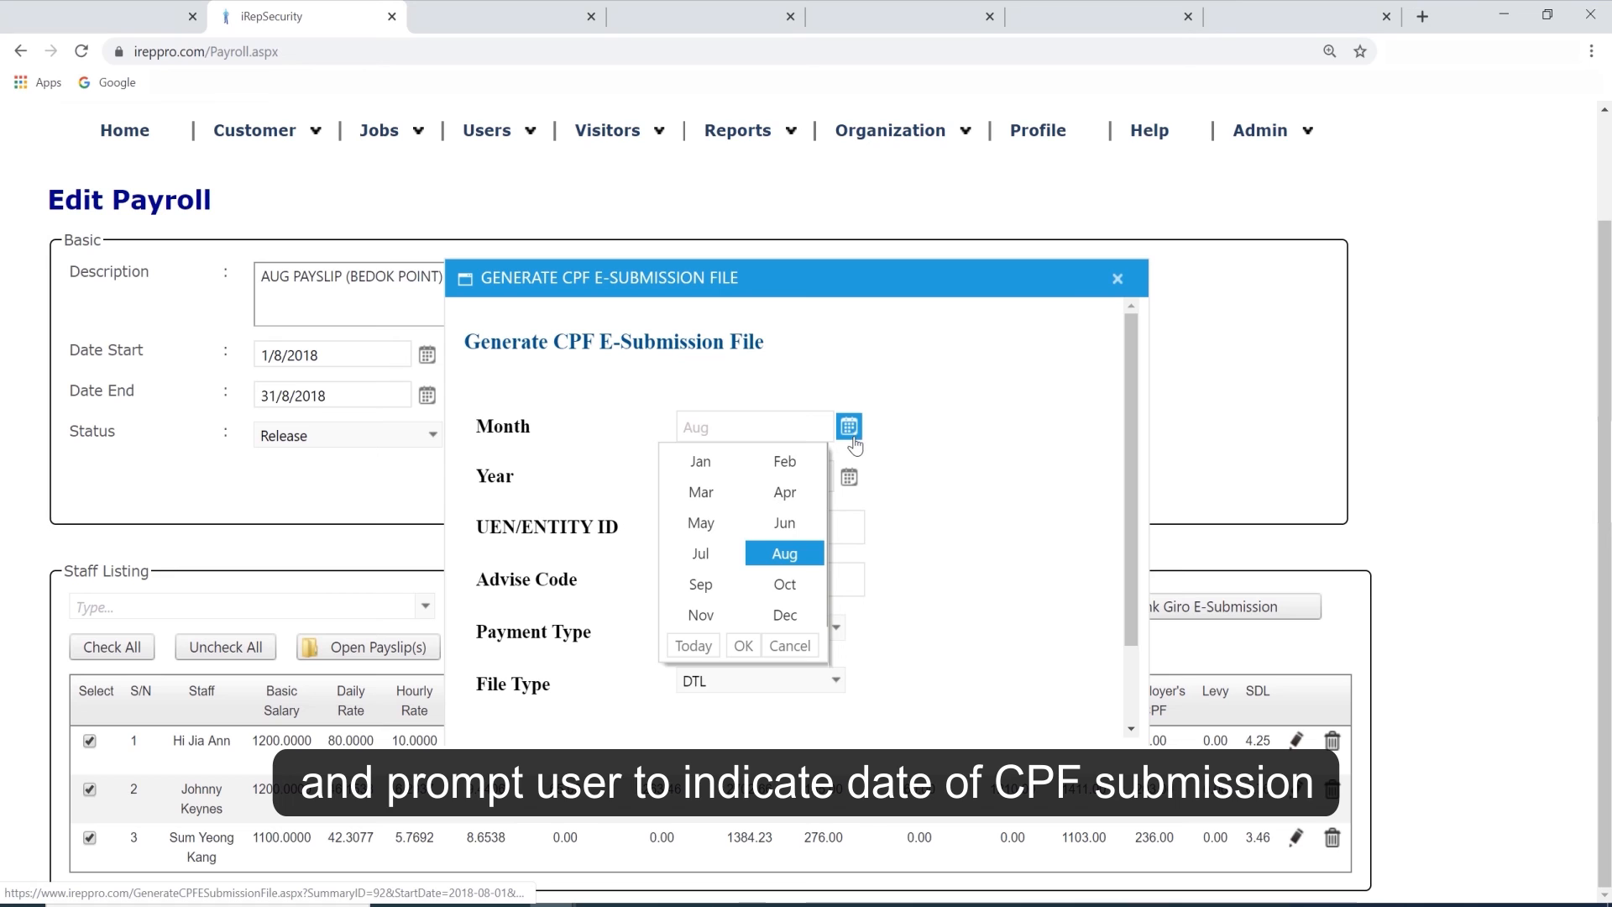
click(744, 646)
click(781, 530)
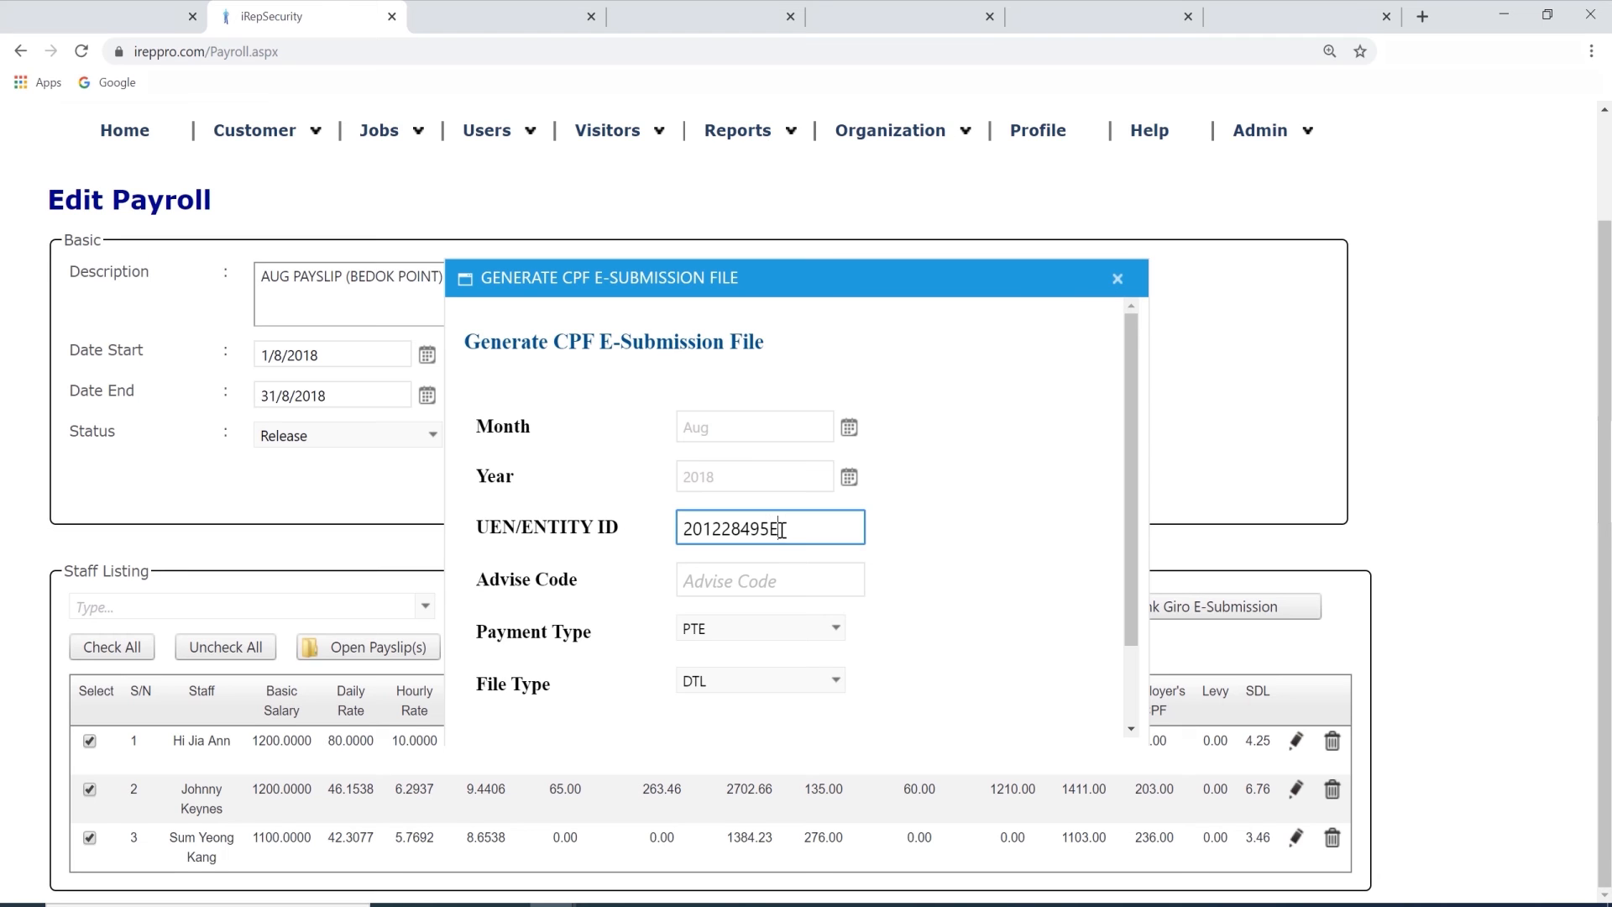
scroll(782, 530, down, 1)
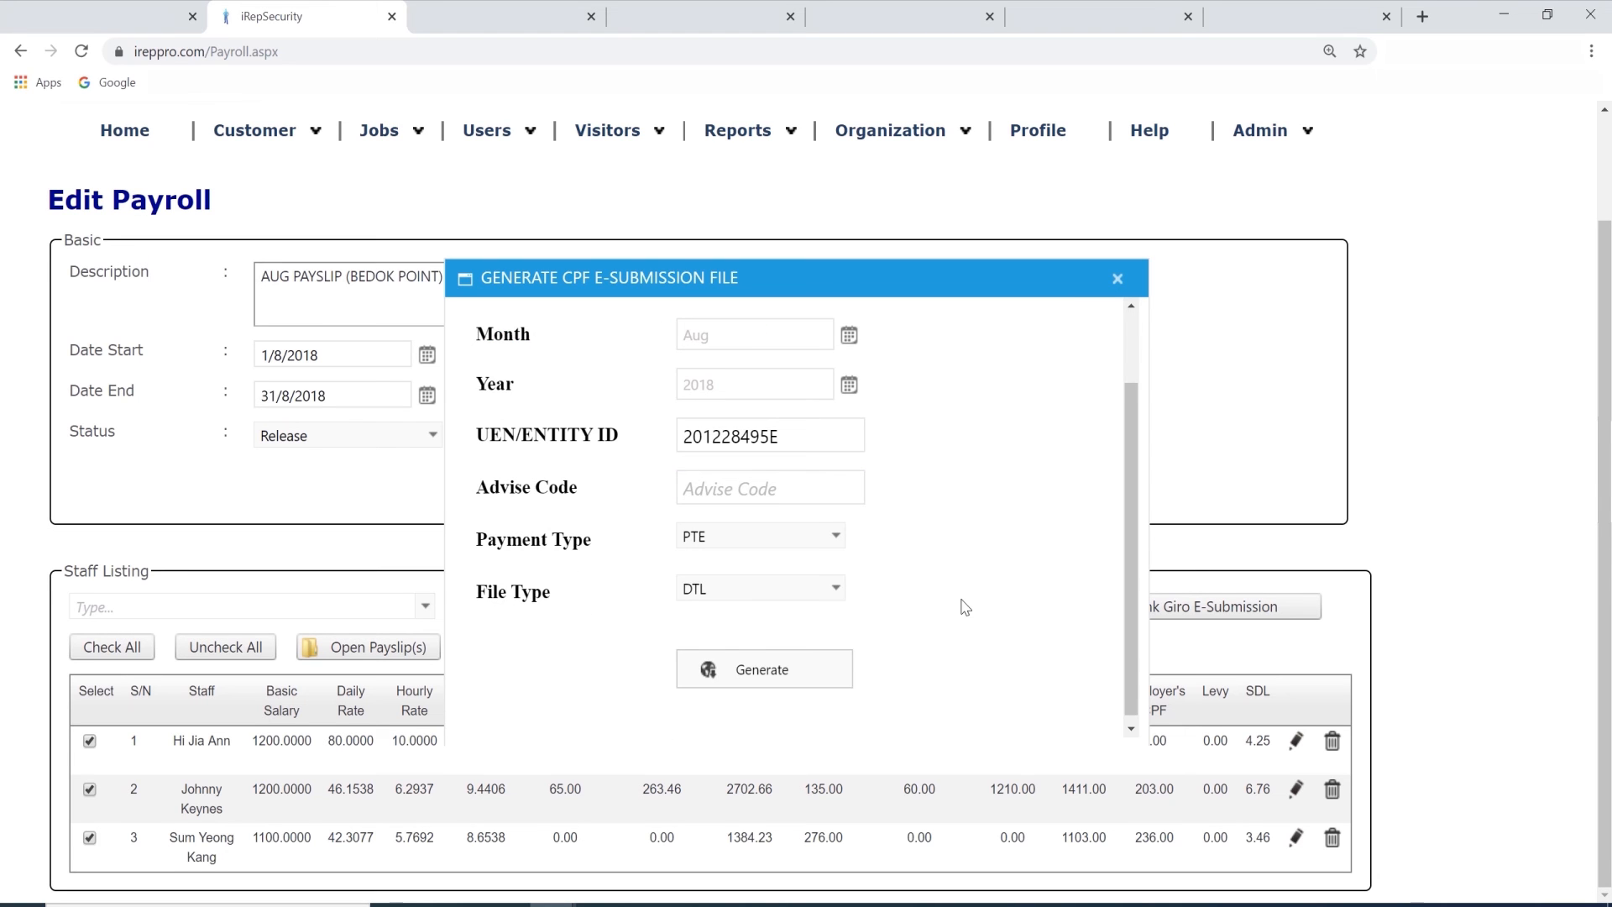
Generate the CPF e-submission DTL file and save it to the Desktop.
click(773, 671)
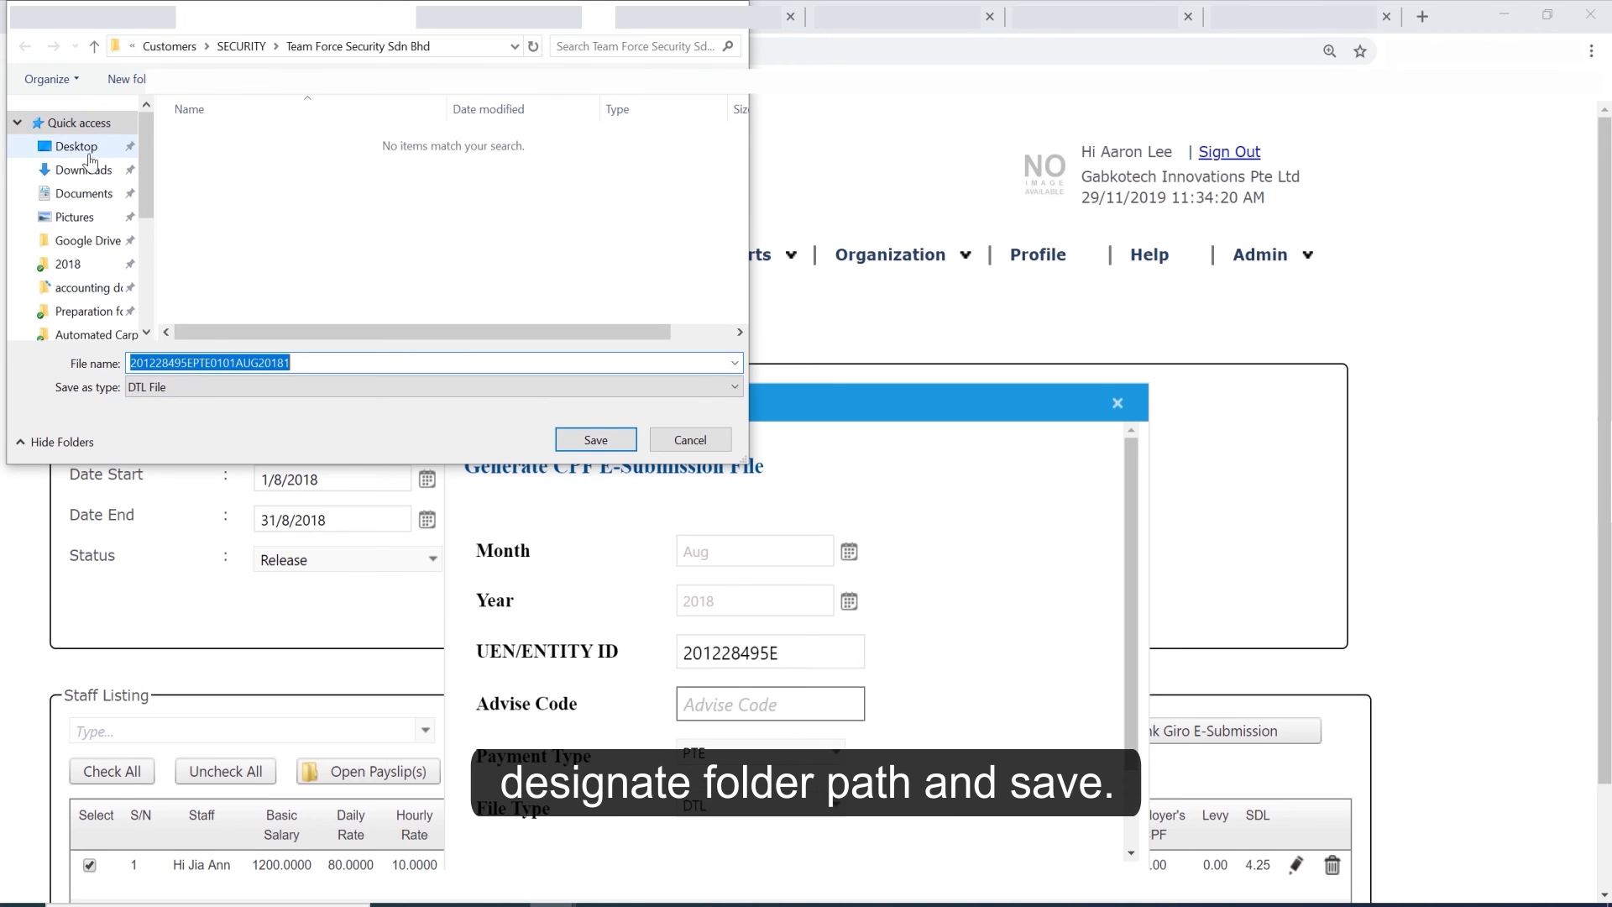
click(77, 146)
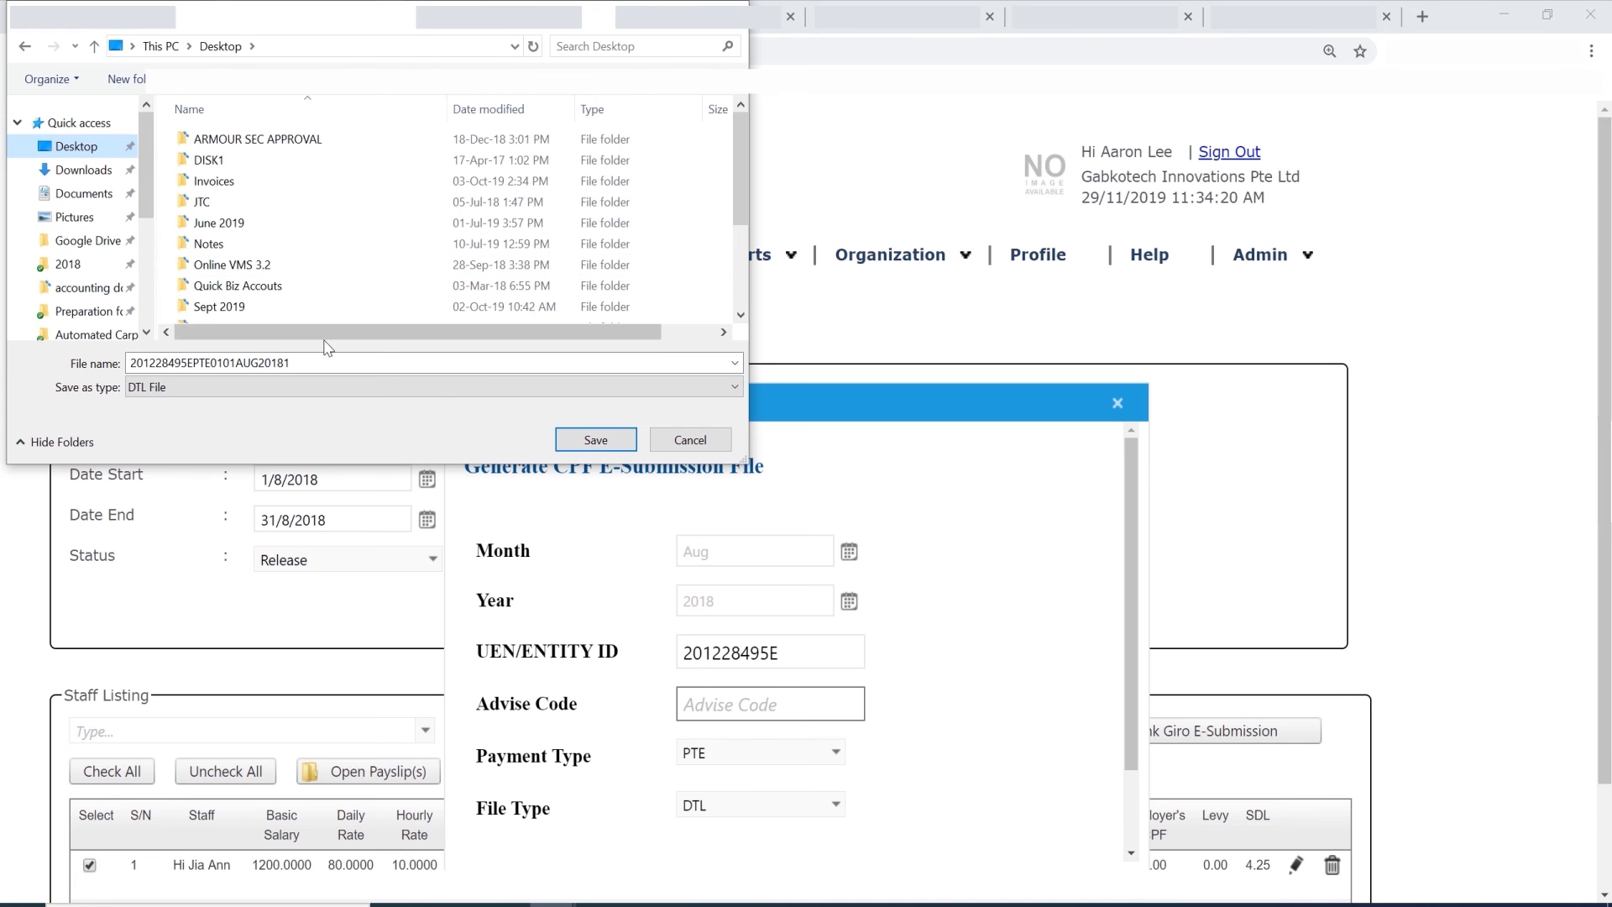
click(596, 440)
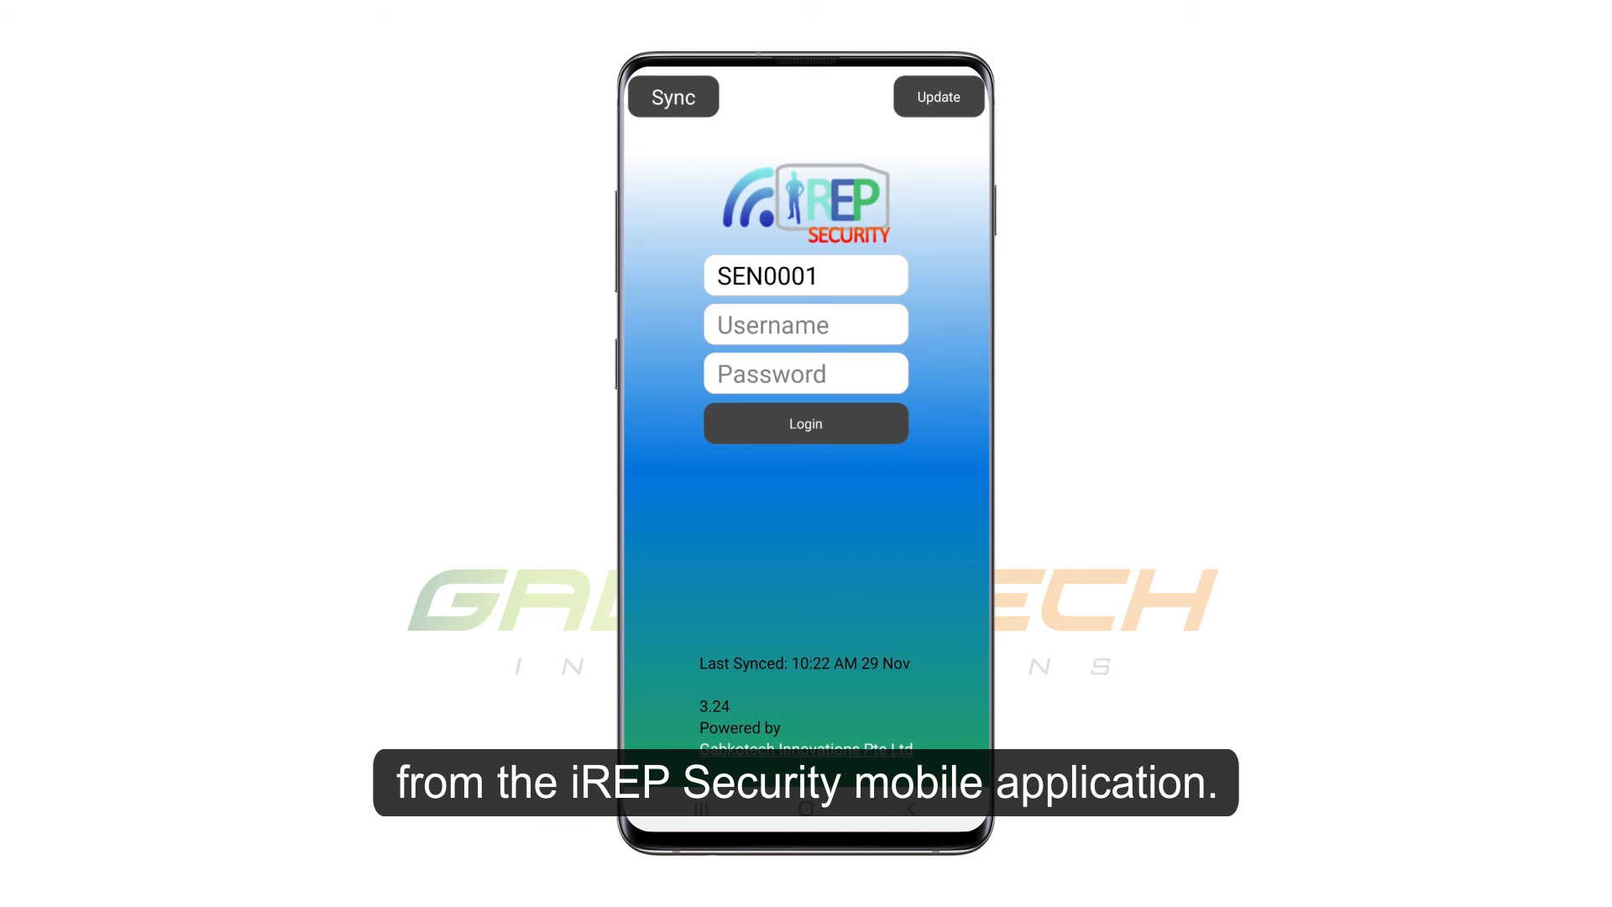
Switch to the iREP Security mobile app and log in with the employee's username and password.
click(806, 325)
text(Jo)
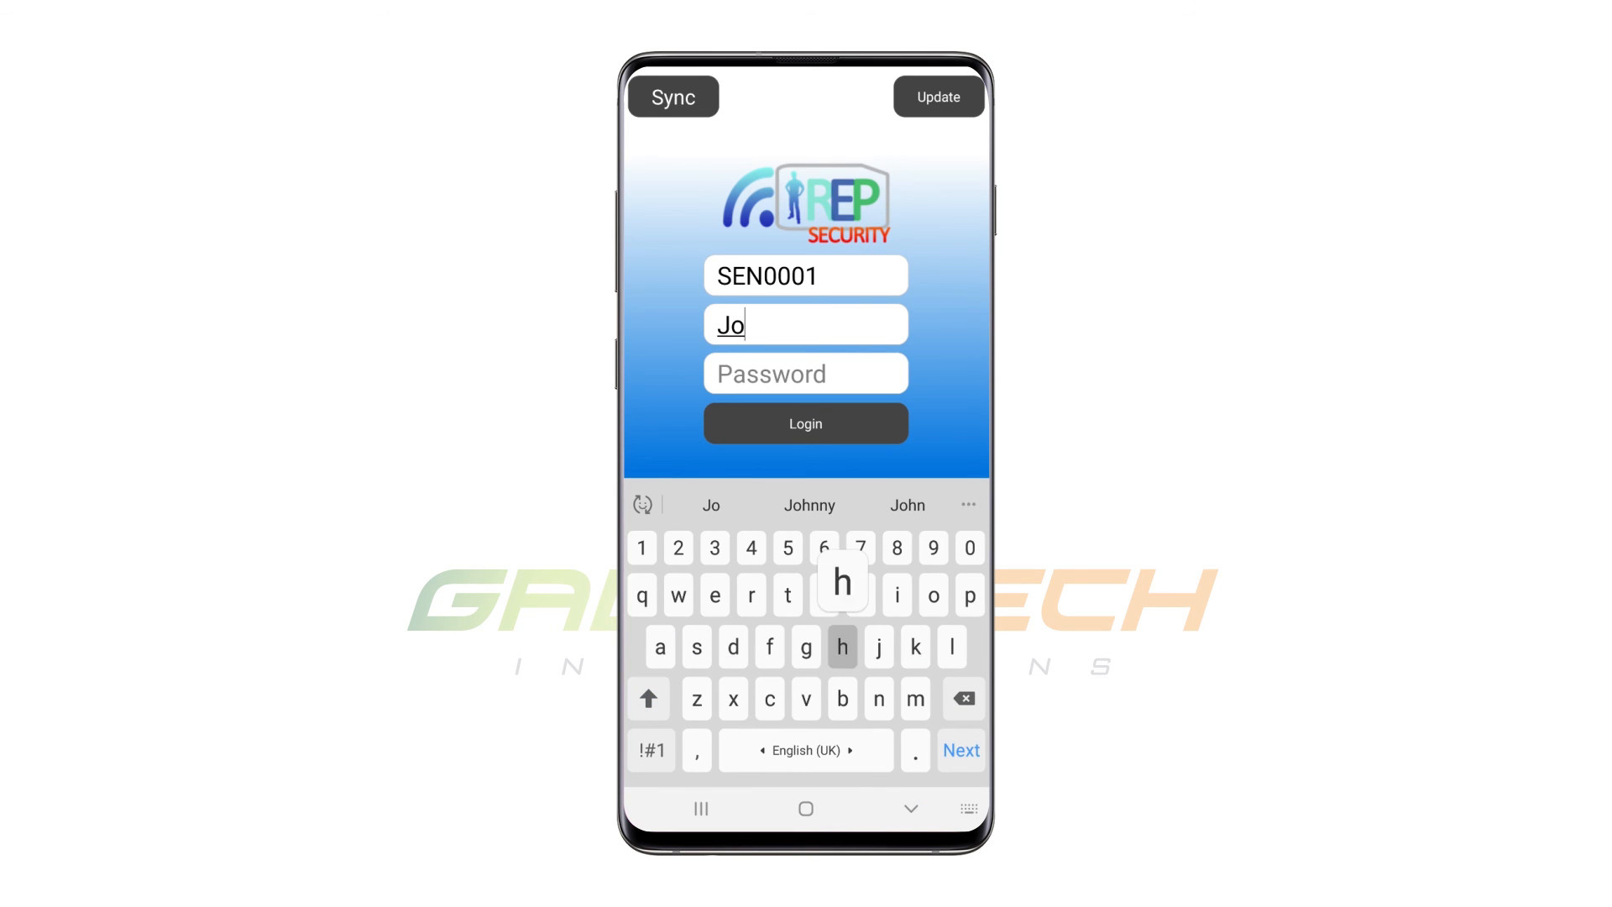
text(hnny)
click(806, 373)
text(1234)
key(Return)
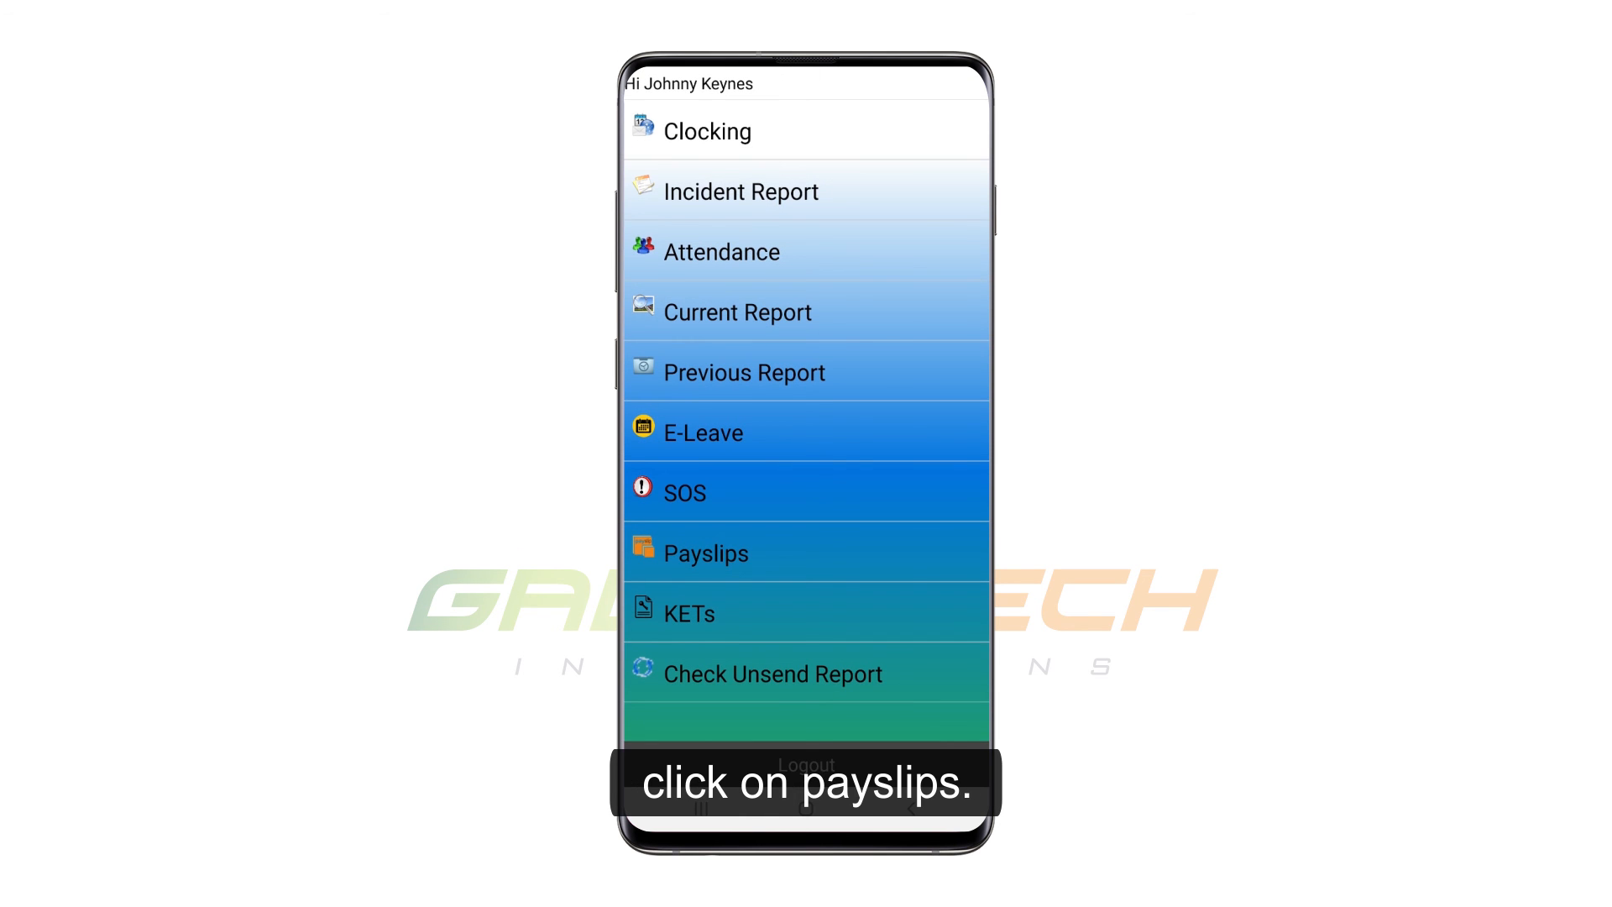
Expand the Aug-2018 entry in the employee's payslips and open its full payslip.
click(706, 553)
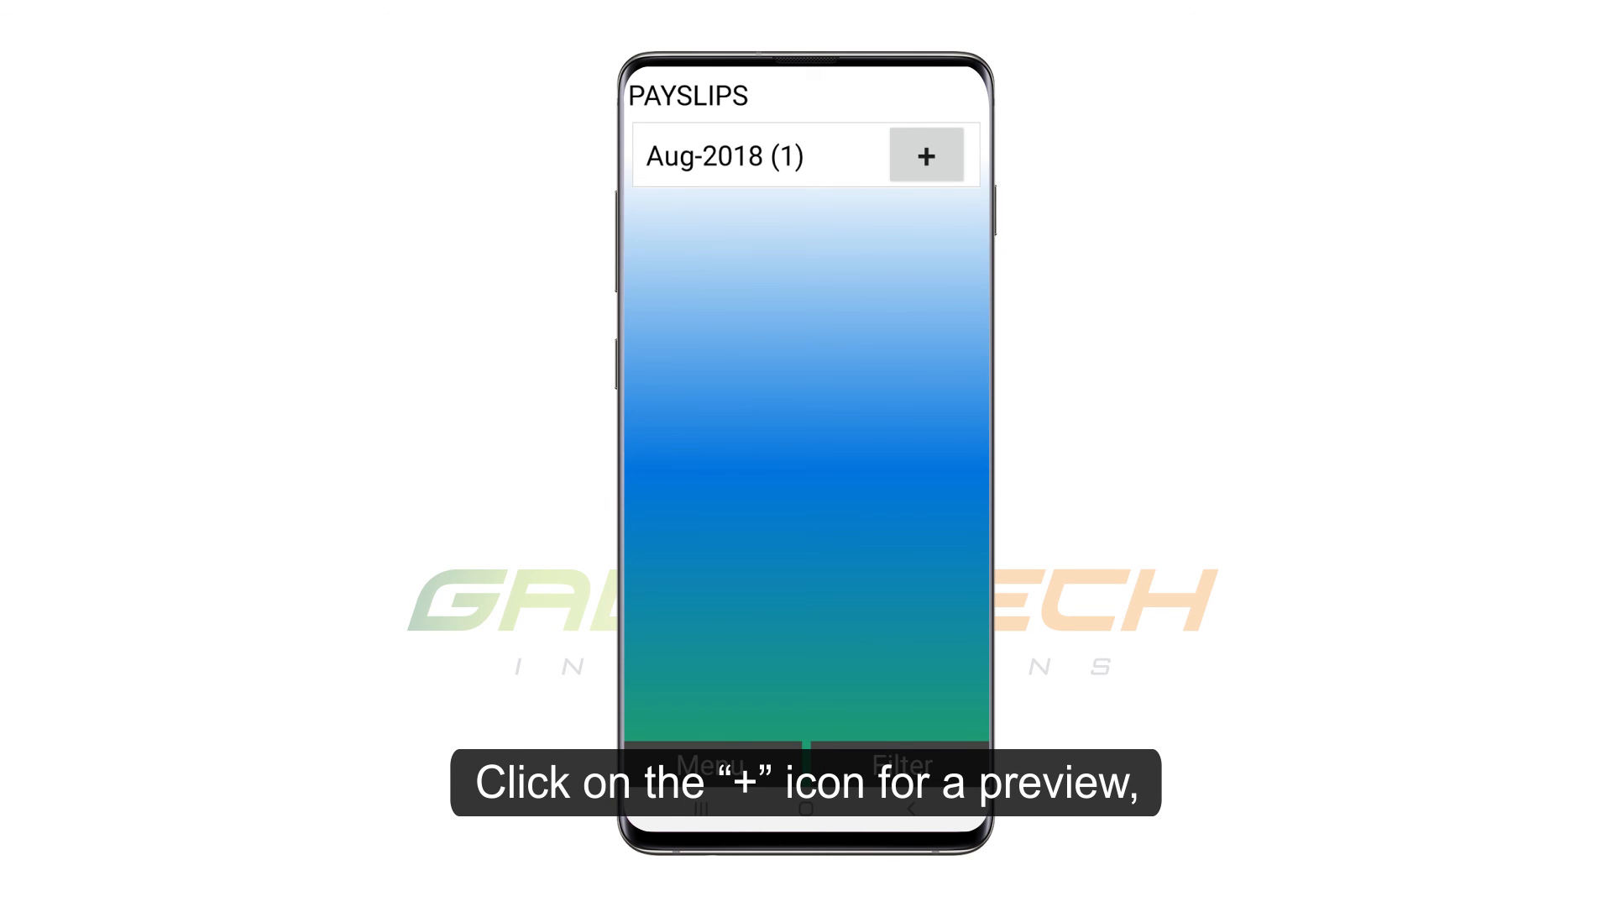
click(926, 155)
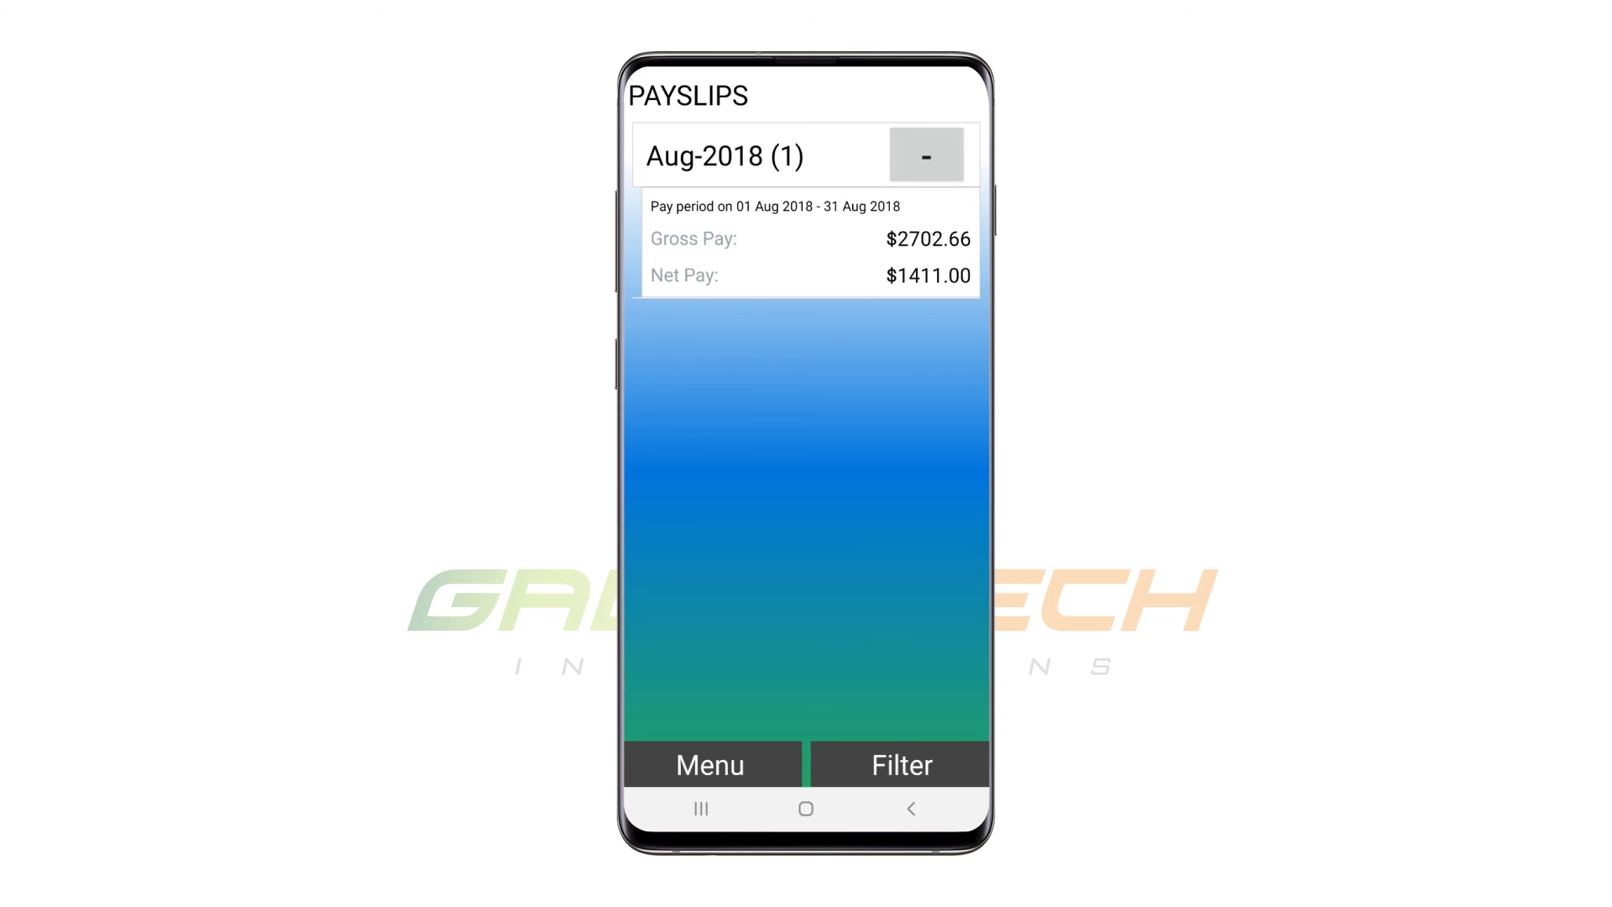
click(810, 242)
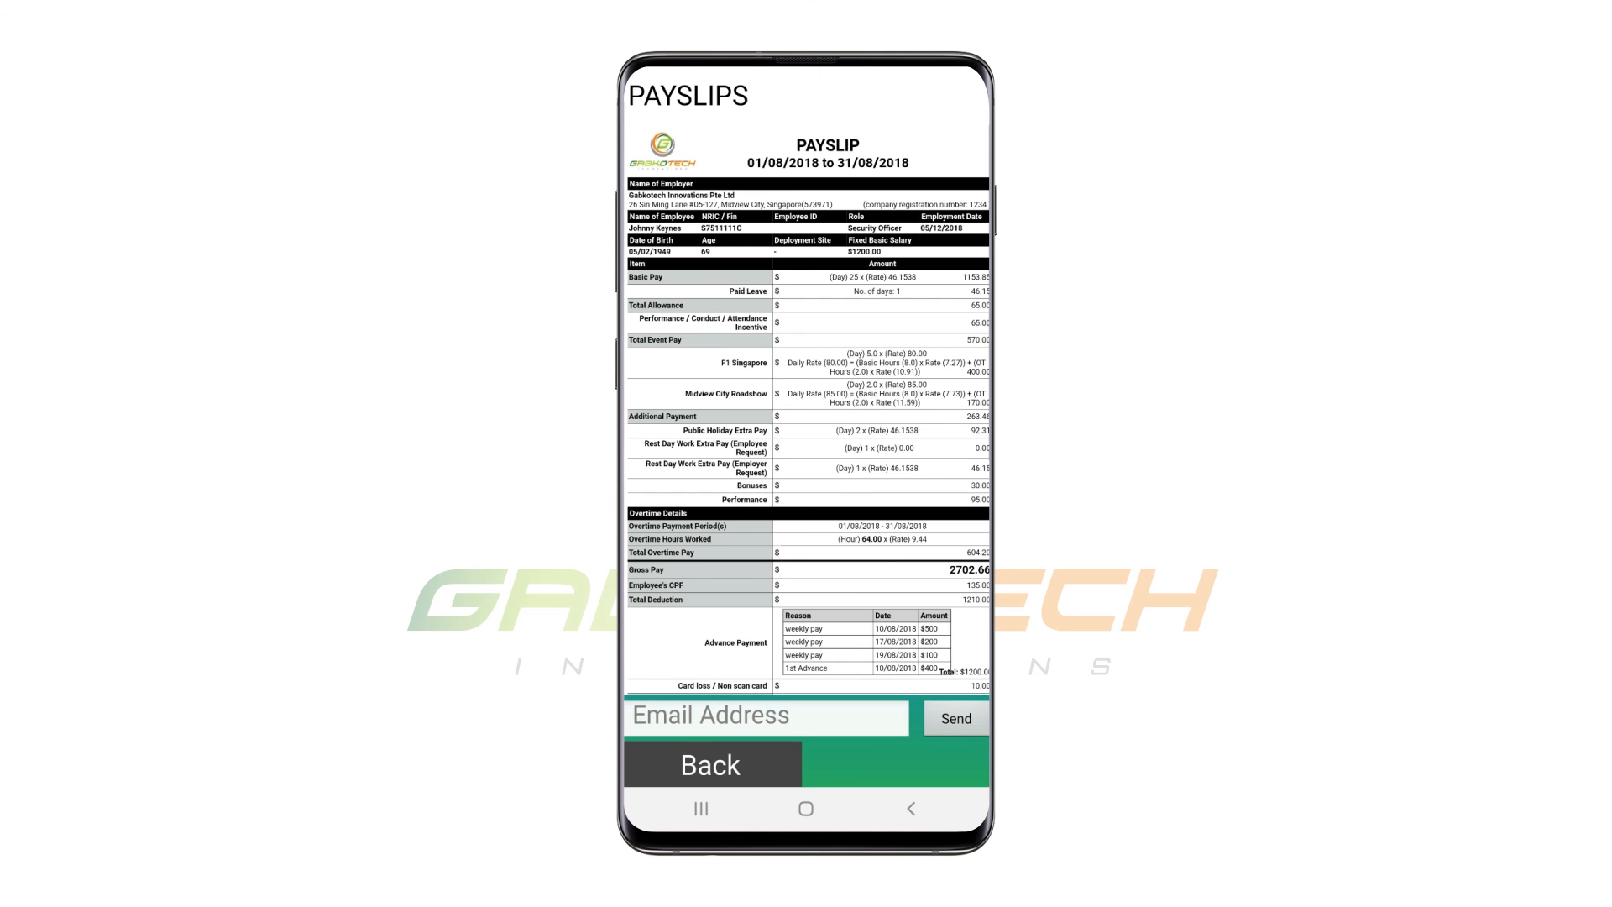
Enlarge the mobile payslip and examine its amounts, advance payments, payment details and shift details.
scroll(882, 336, up, 5)
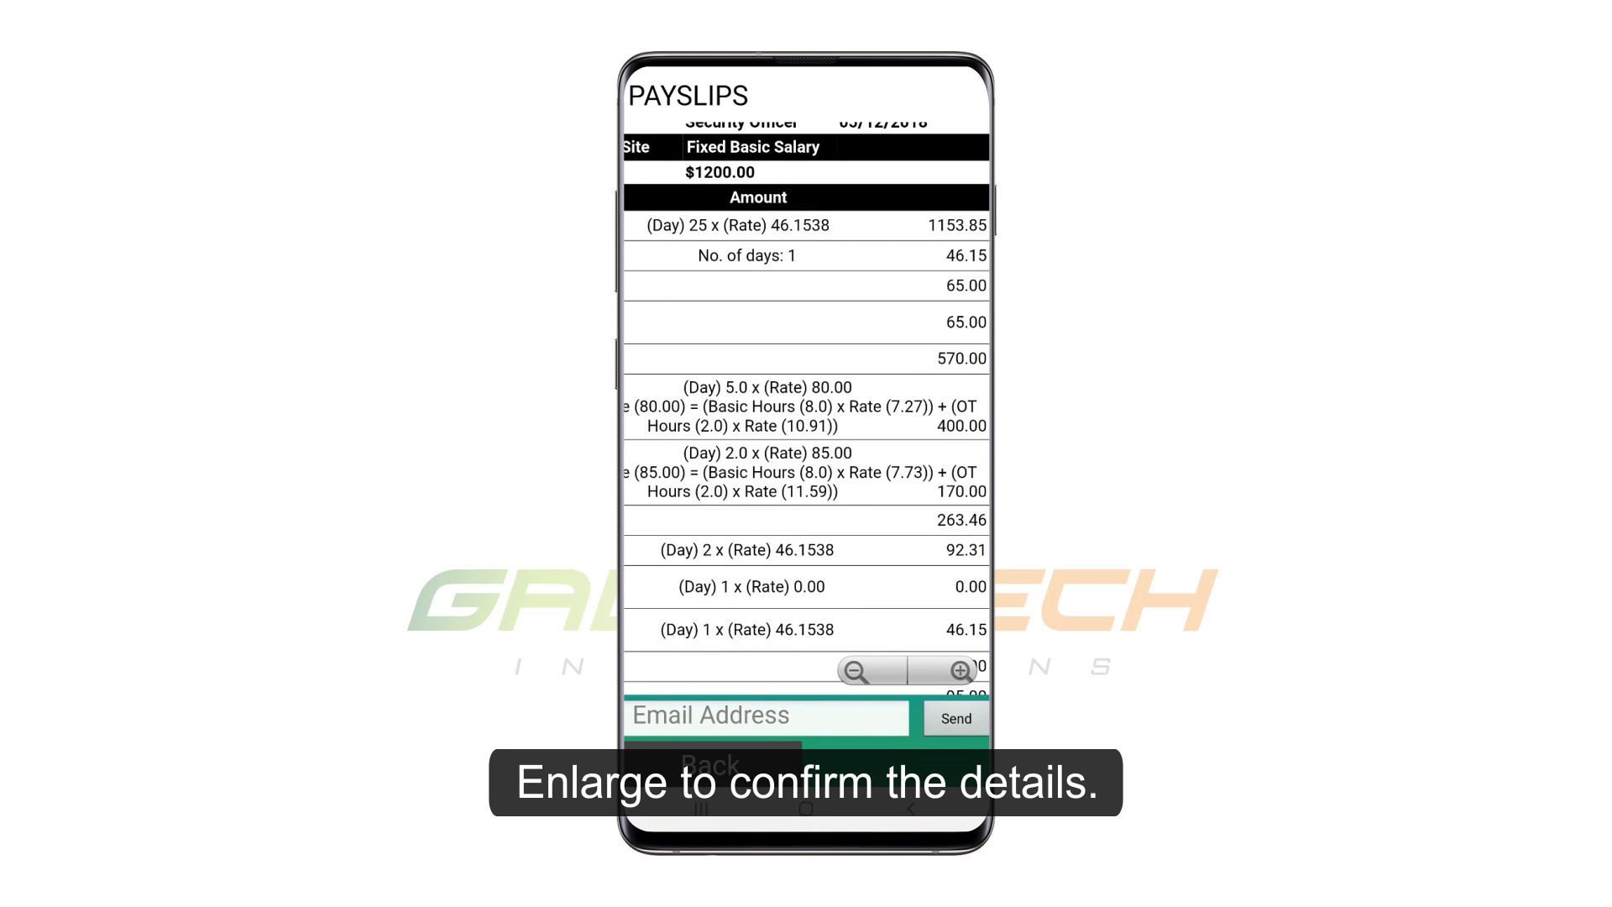
scroll(806, 408, left, 4)
scroll(806, 407, right, 1)
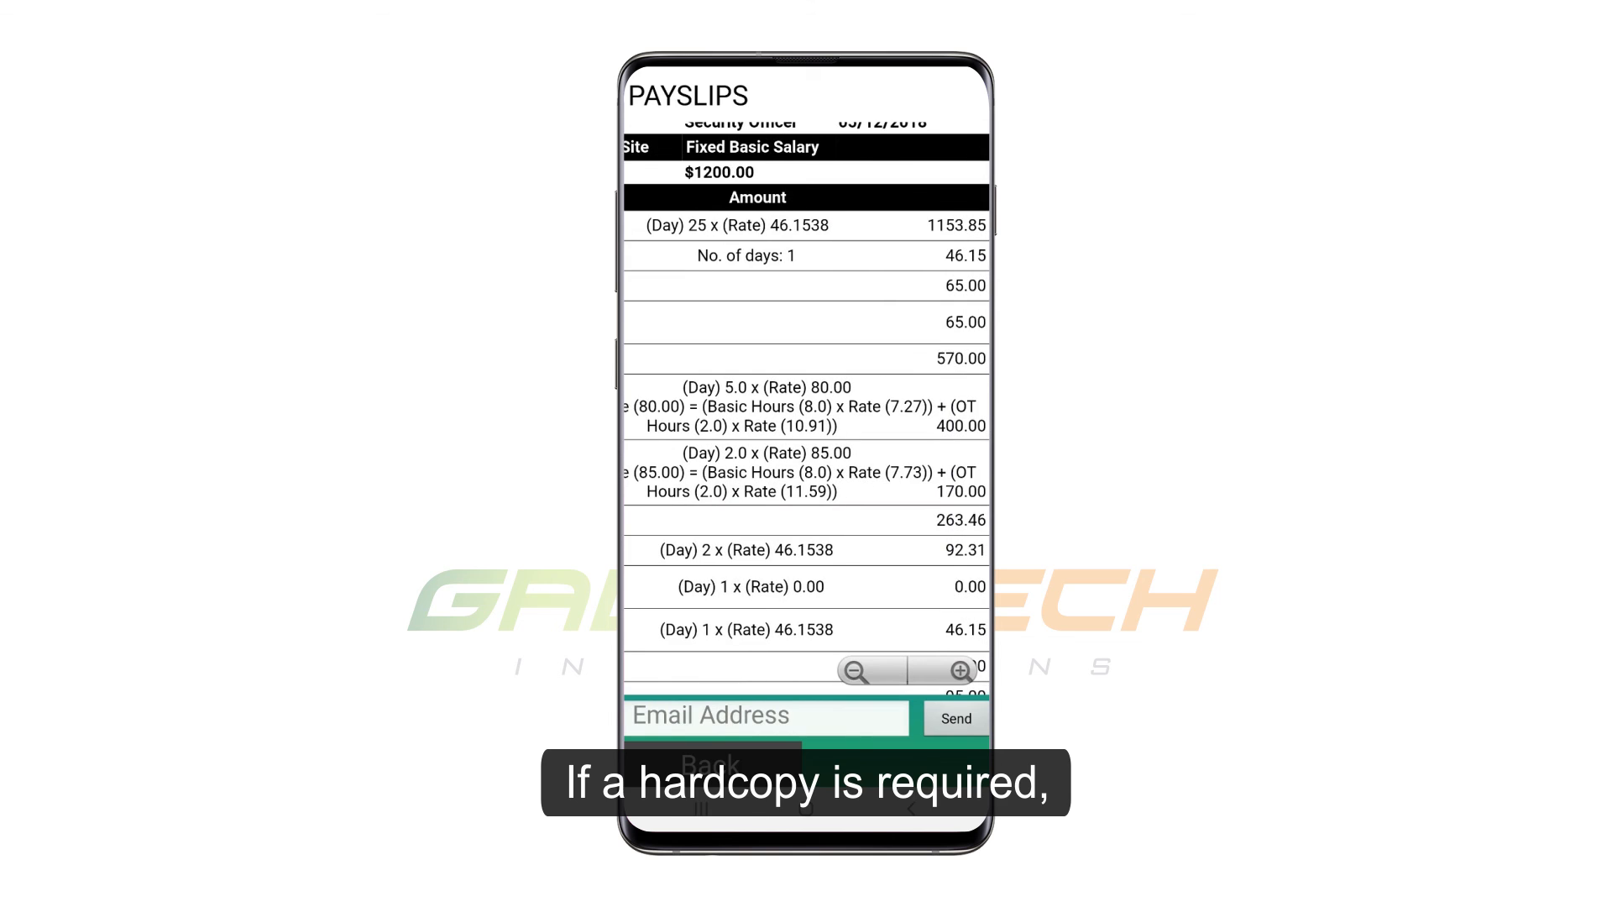
scroll(806, 407, down, 4)
scroll(805, 407, down, 3)
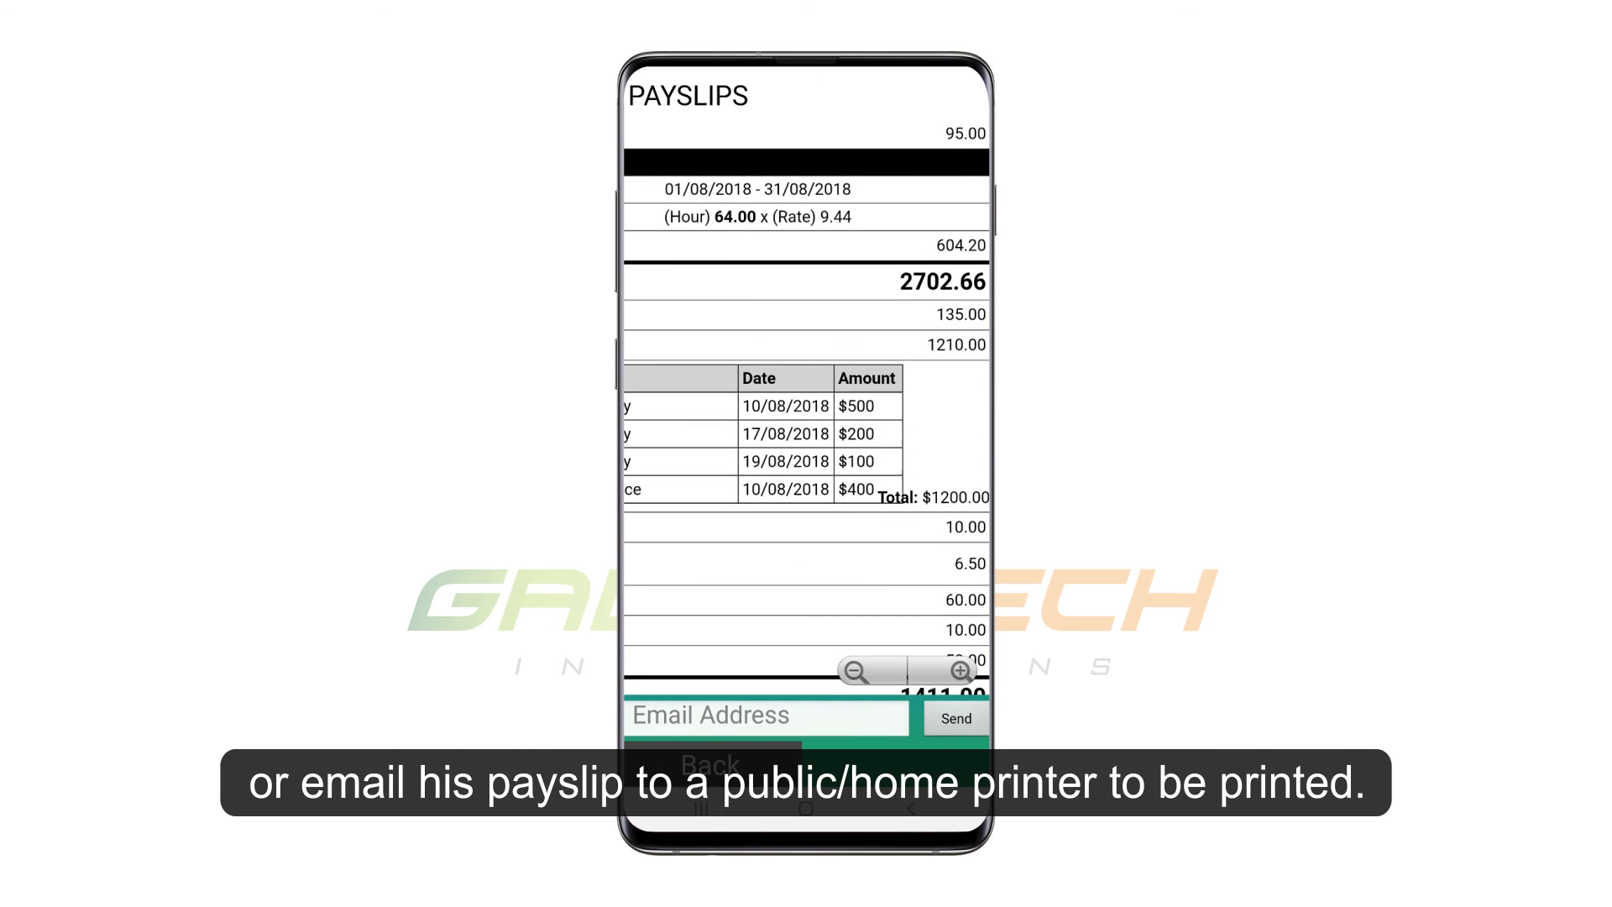
scroll(806, 407, down, 2)
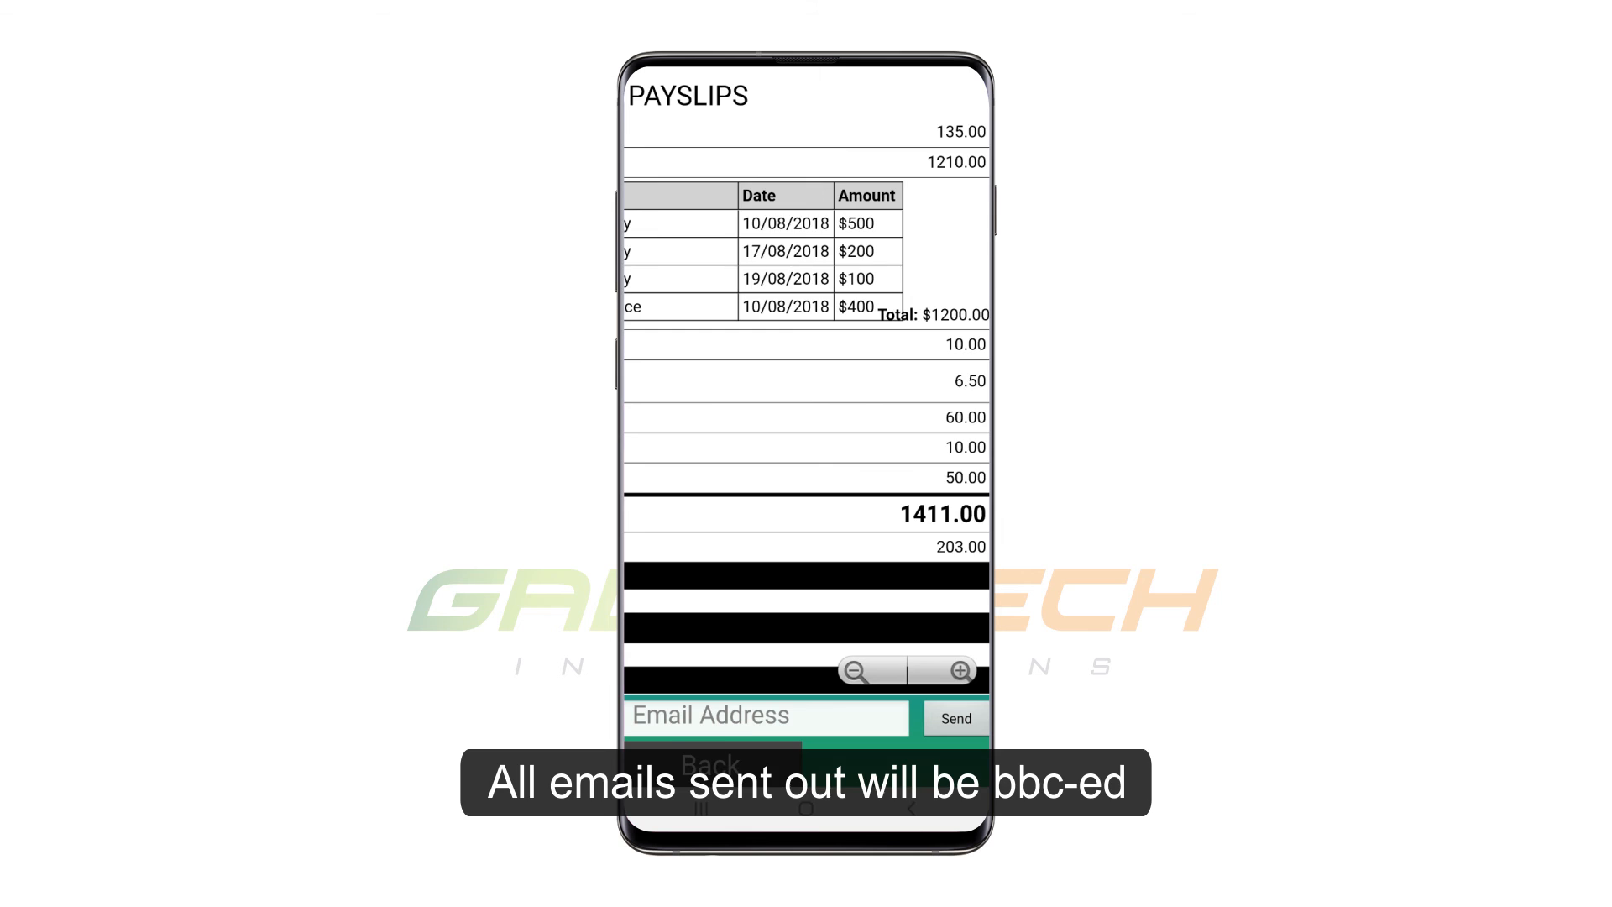
scroll(806, 407, left, 5)
scroll(806, 408, down, 1)
scroll(805, 407, down, 3)
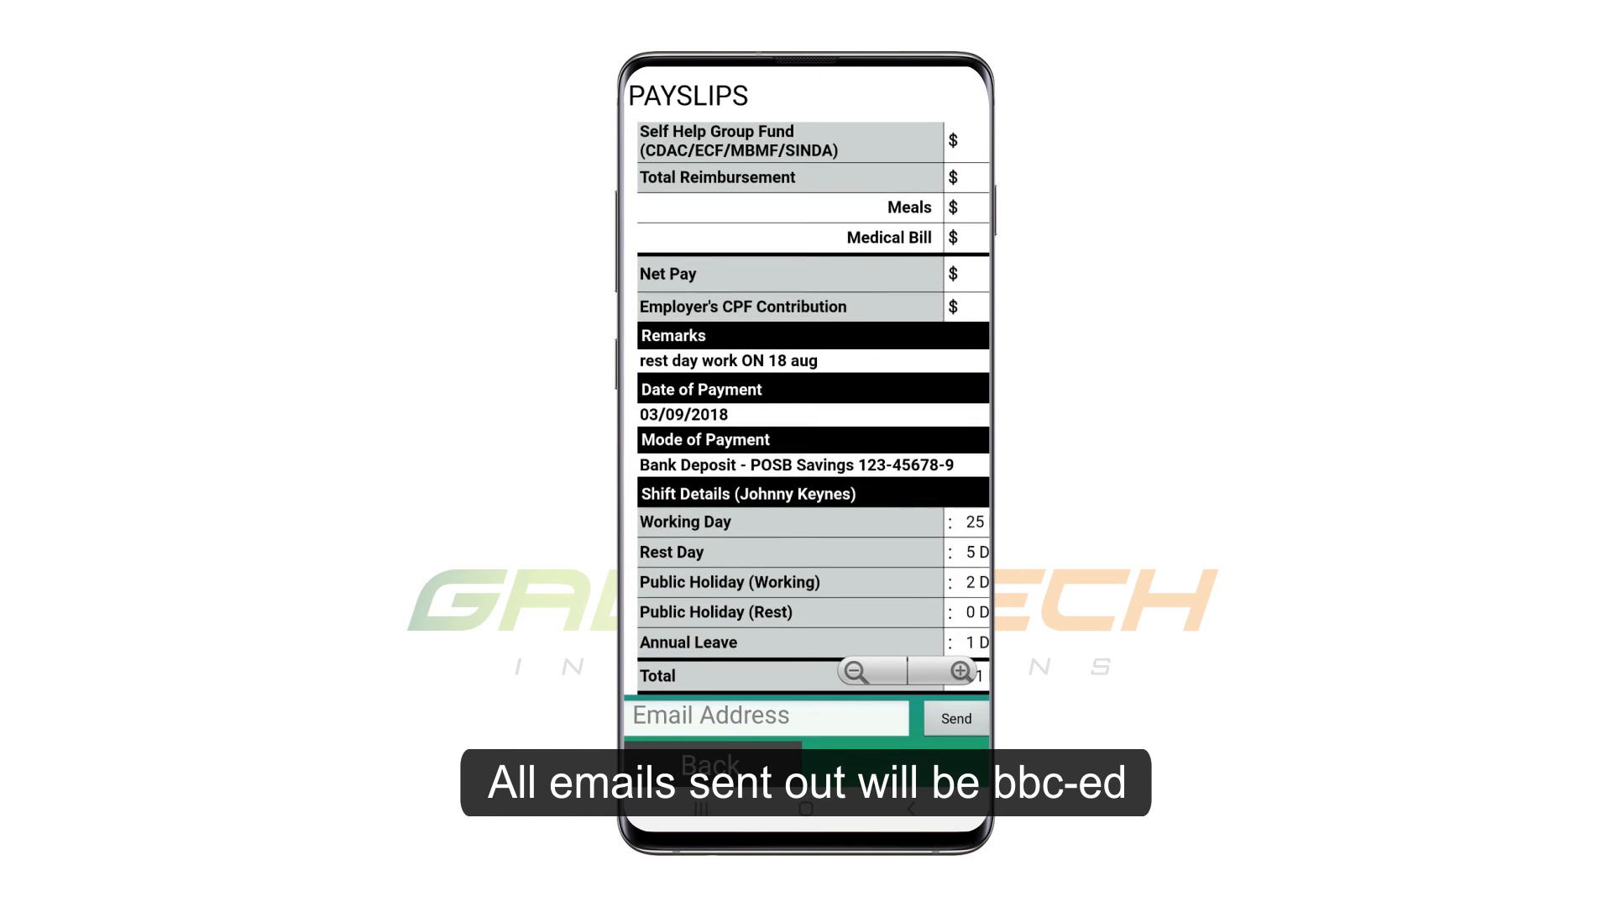
scroll(806, 407, right, 3)
scroll(806, 407, down, 1)
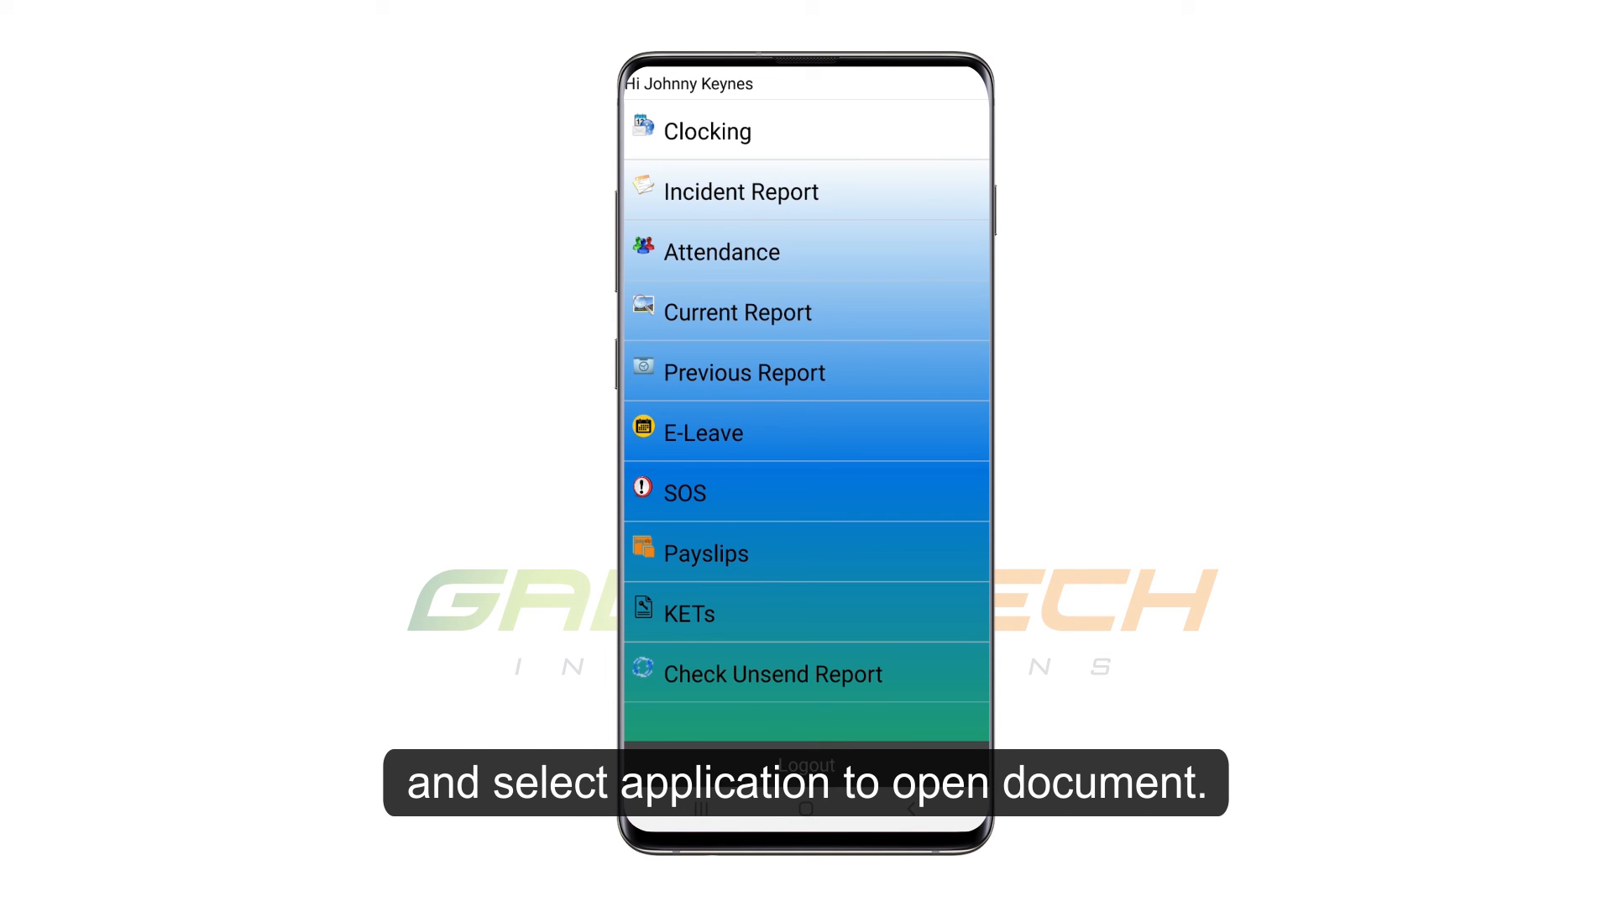
Open the employee's KETs document once with Drive PDF Viewer, enlarge it to read the employment terms, then close it.
click(690, 614)
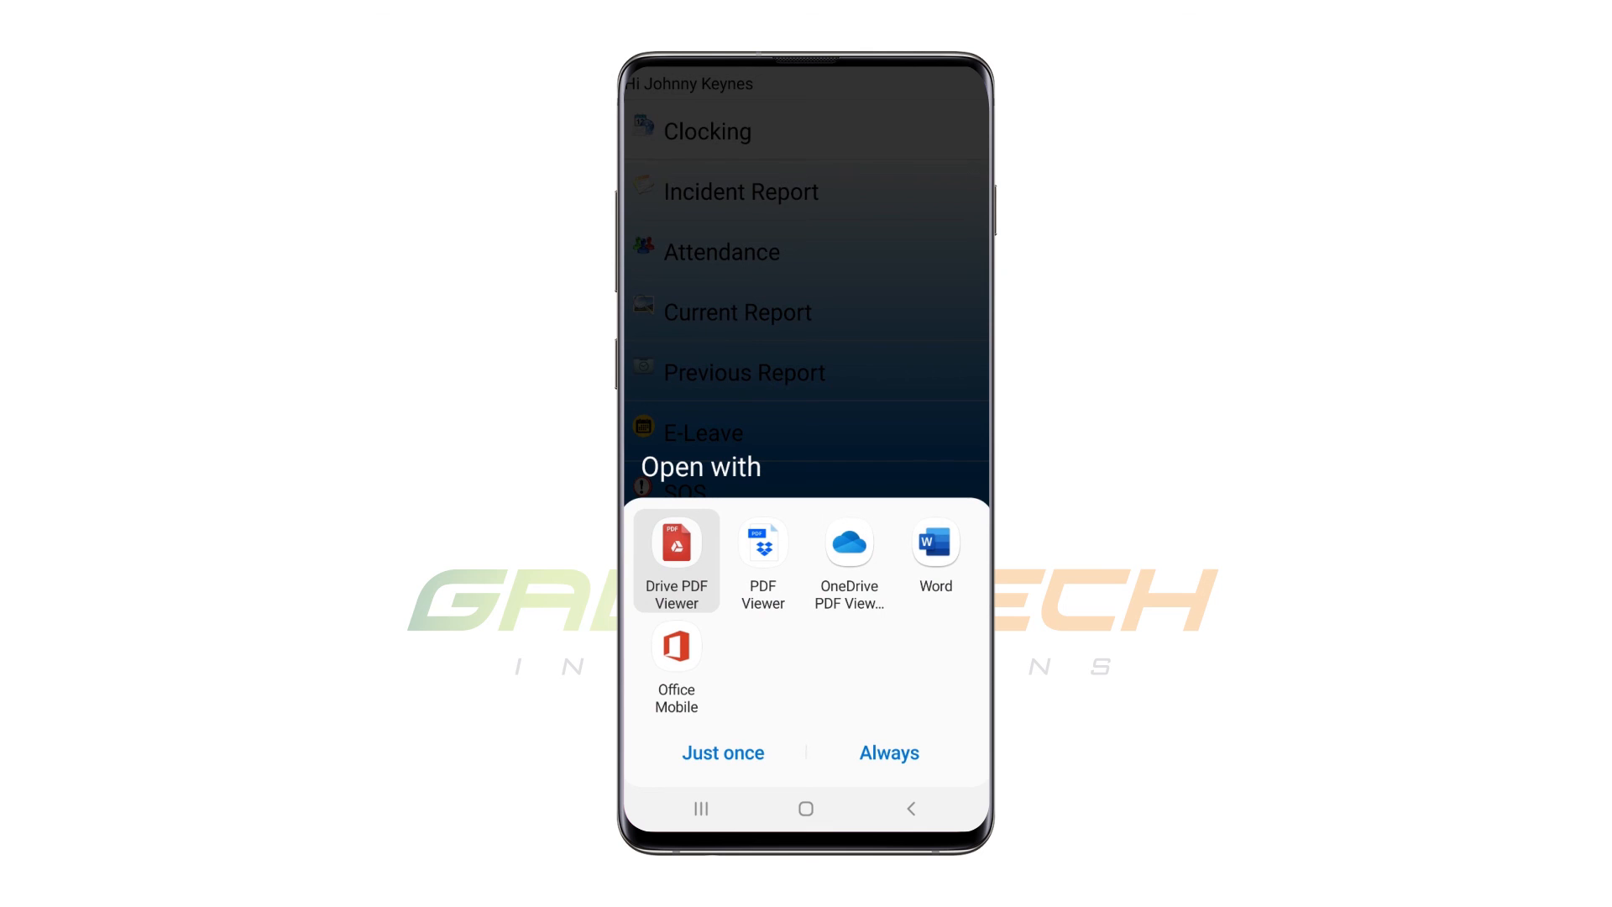
click(723, 752)
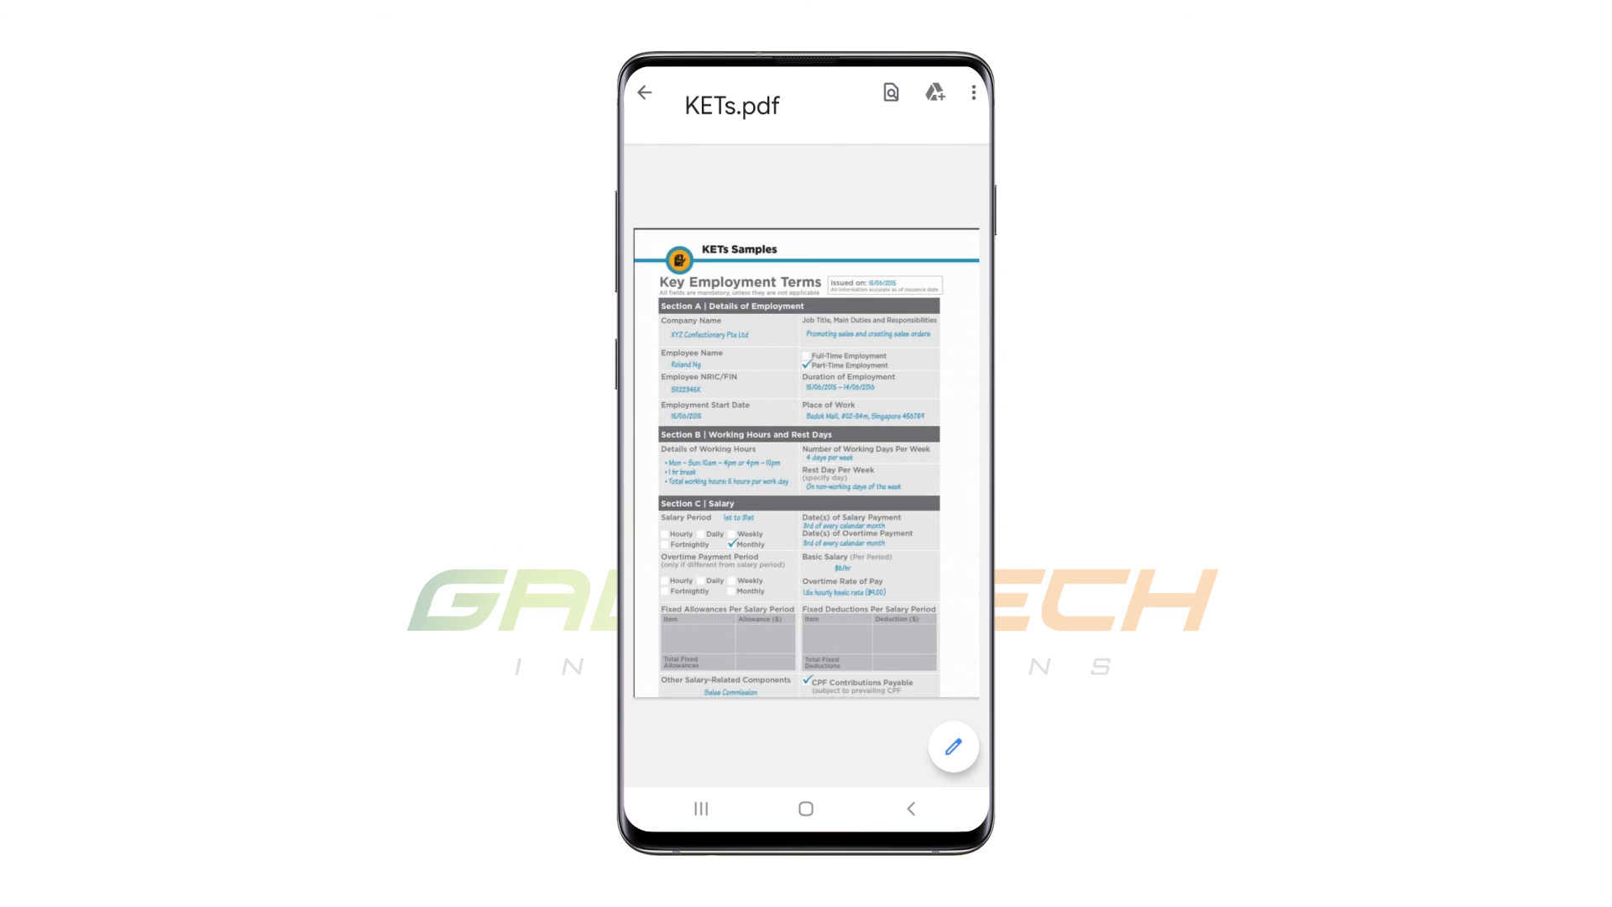
scroll(739, 533, up, 4)
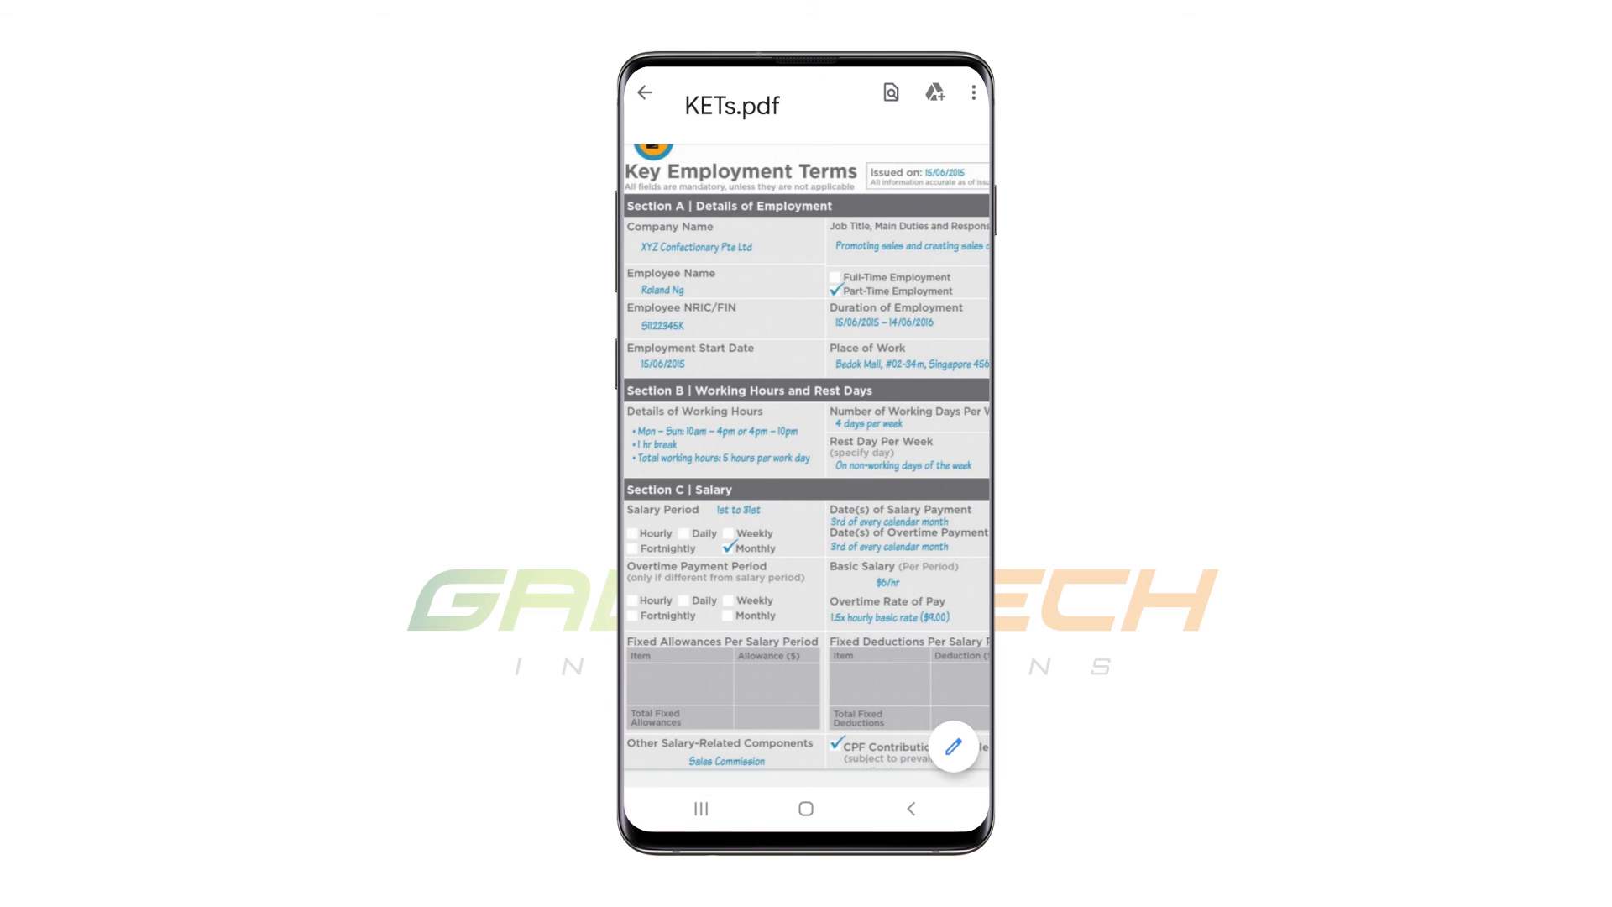
click(644, 92)
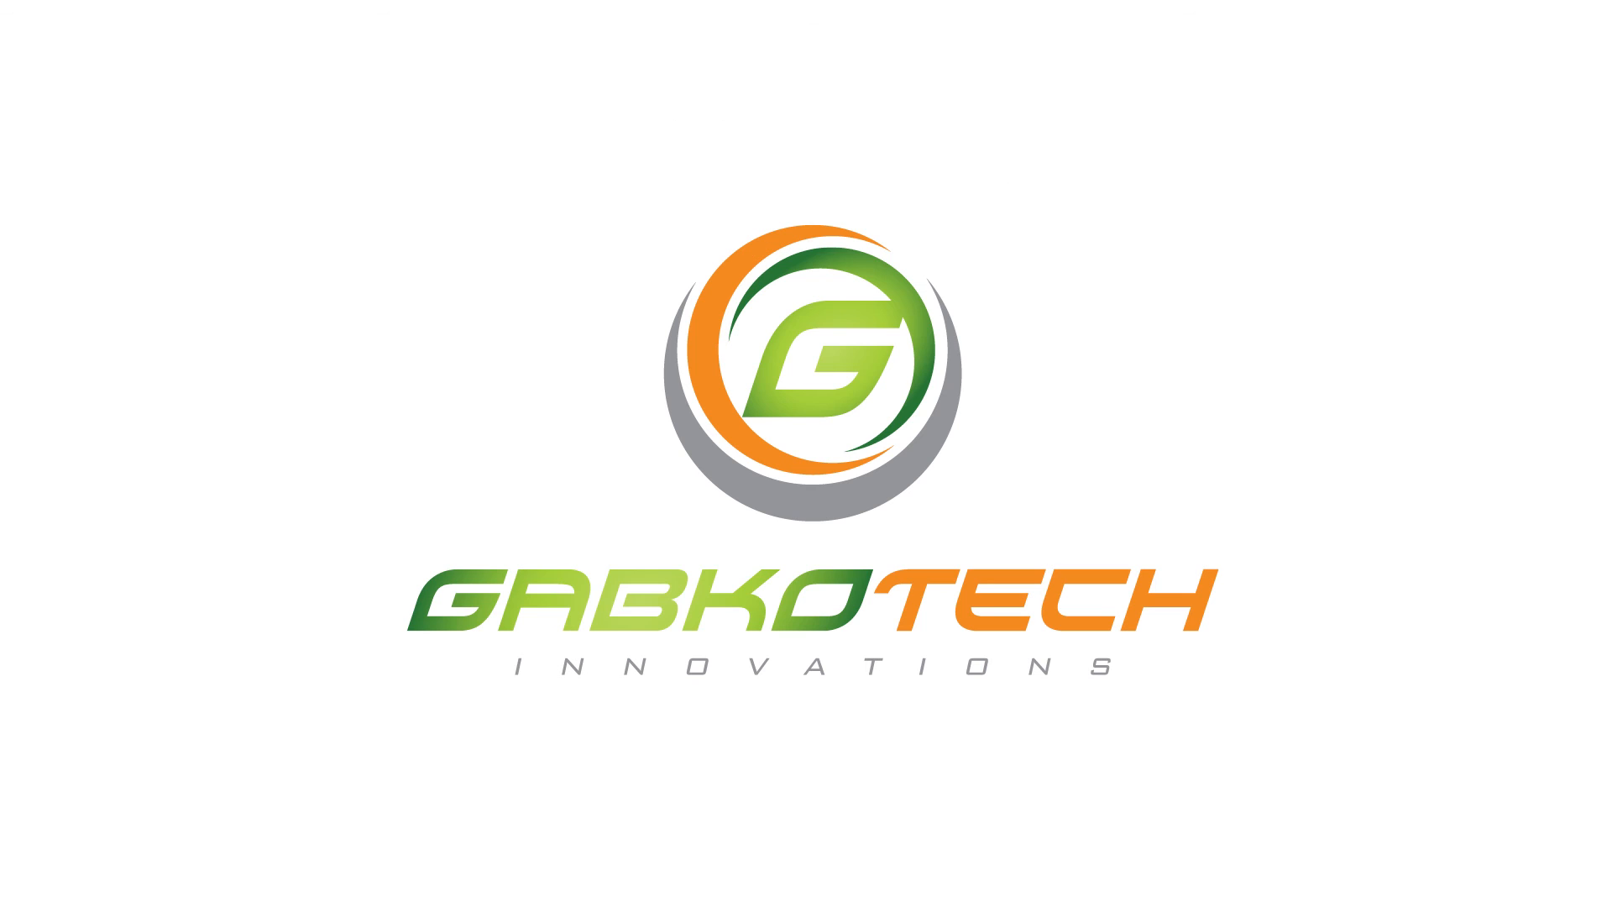